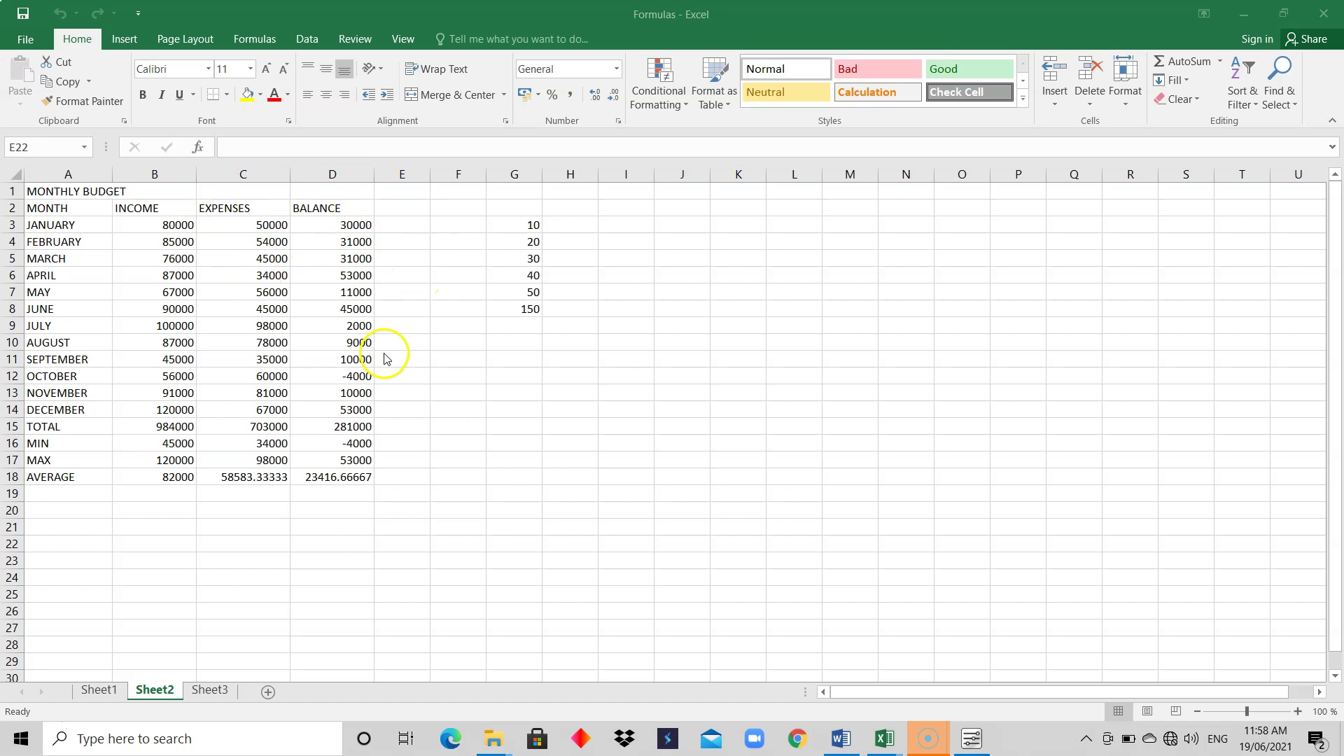
- Create a copy of Sheet2 within the Formulas.xlsx workbook, placed before Sheet3
left_click(154, 692)
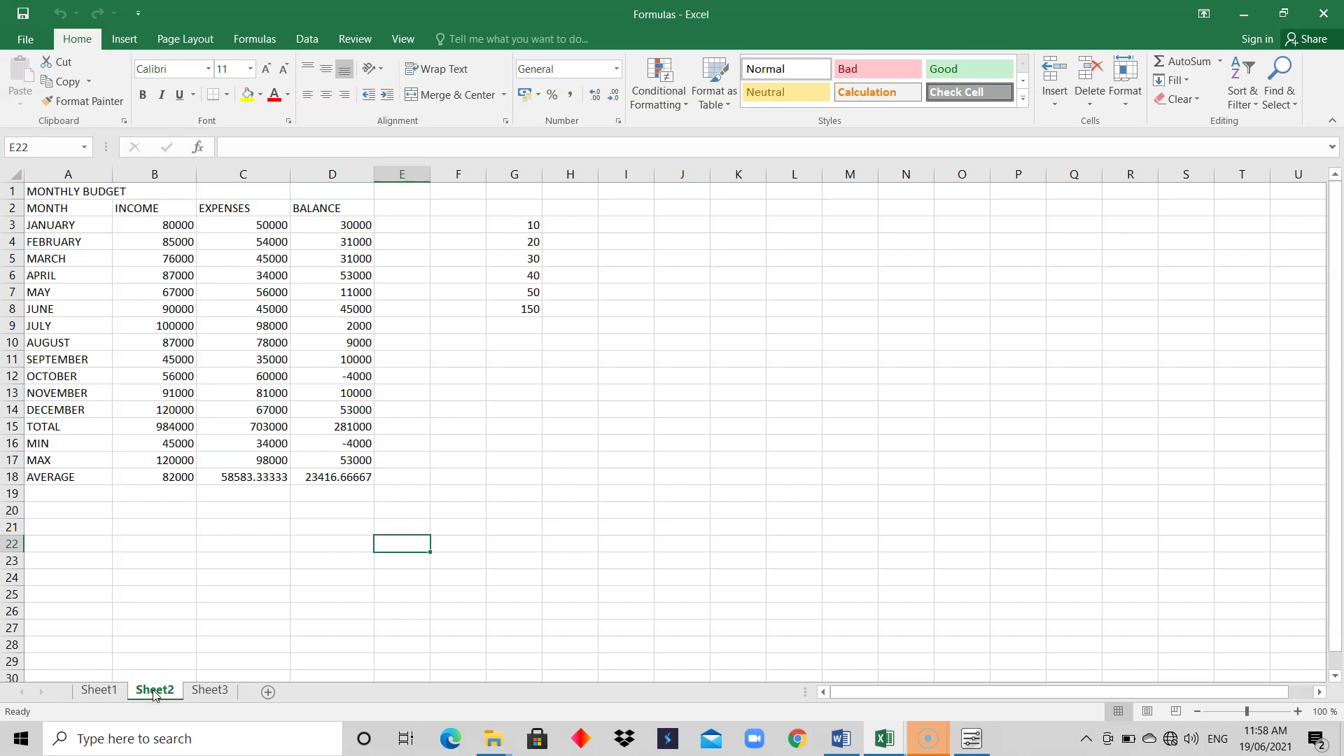
right_click(154, 691)
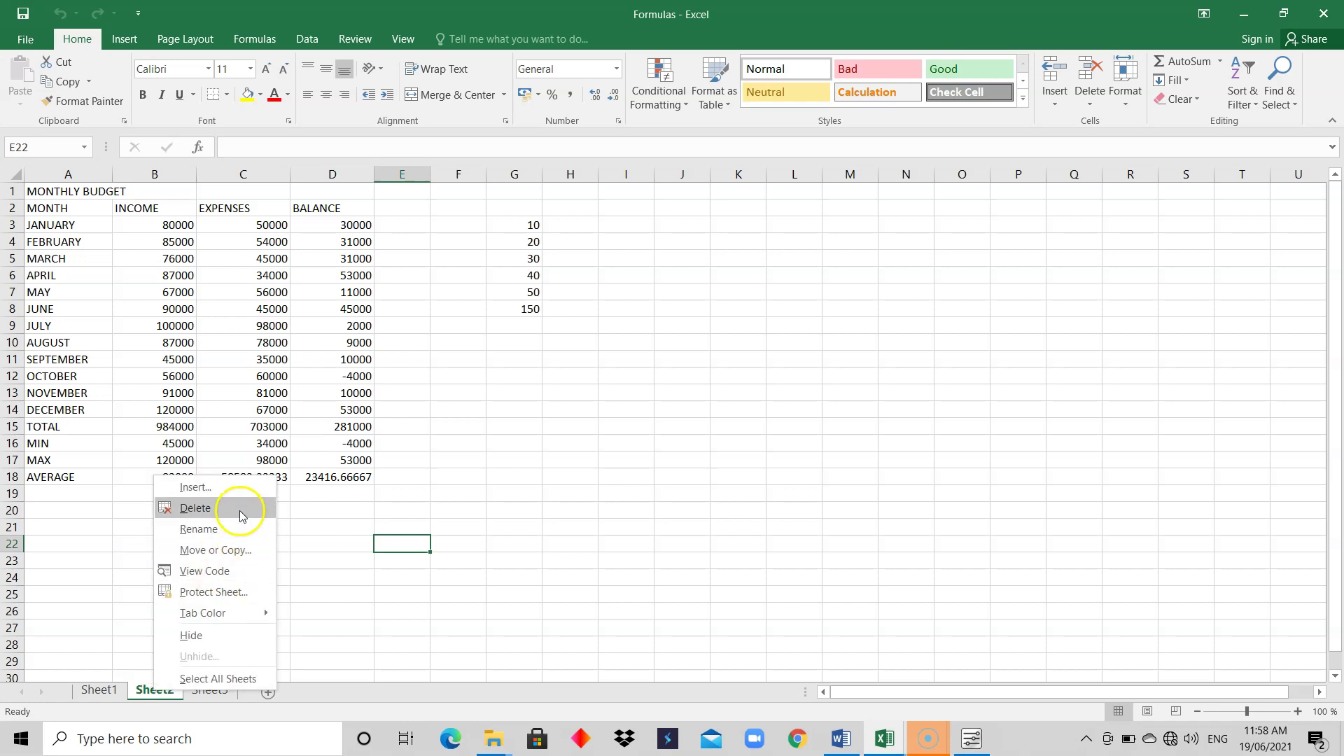
left_click(219, 553)
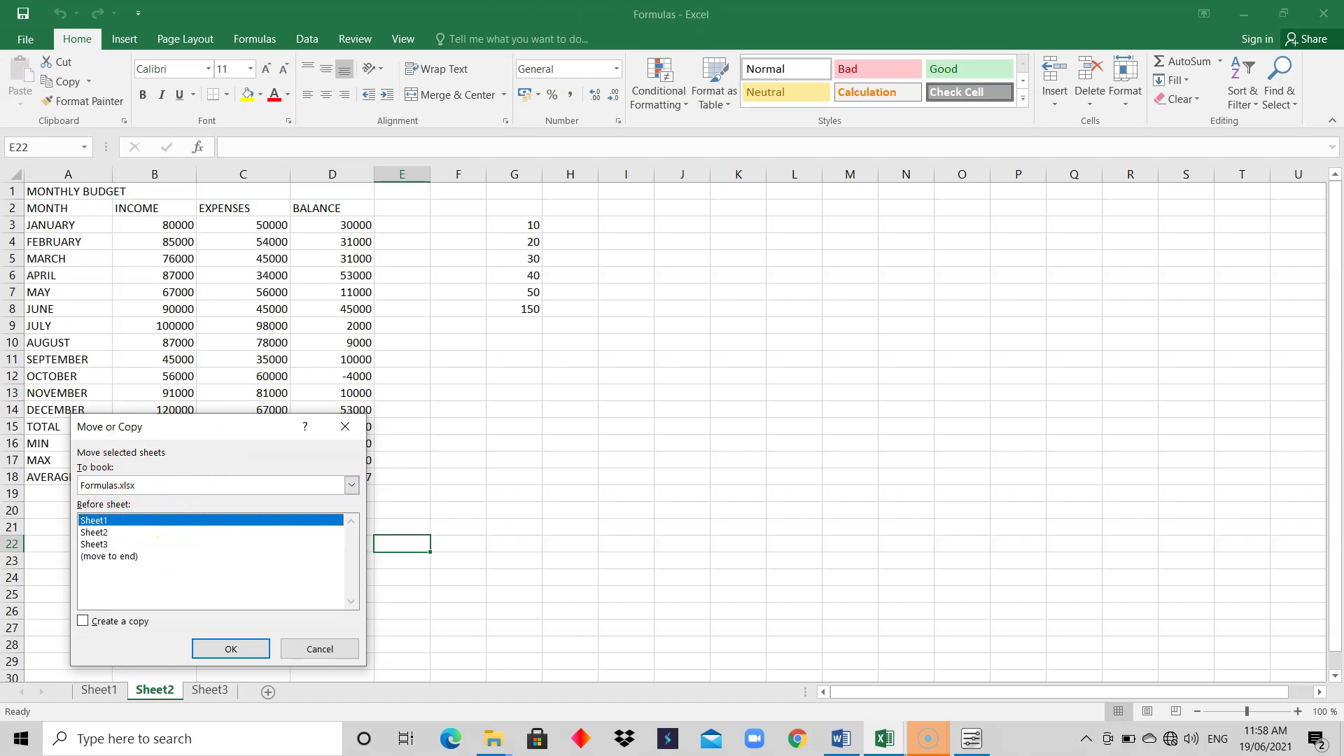
left_click(103, 545)
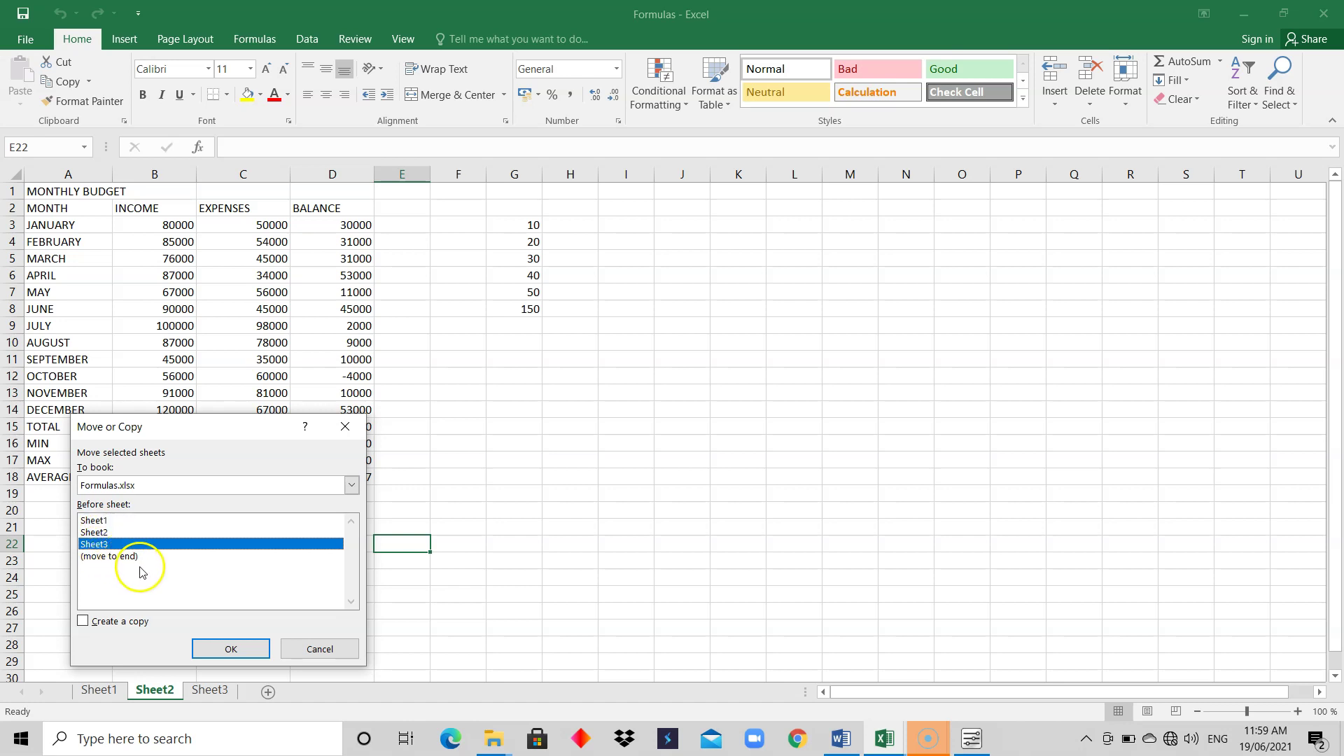
left_click(99, 628)
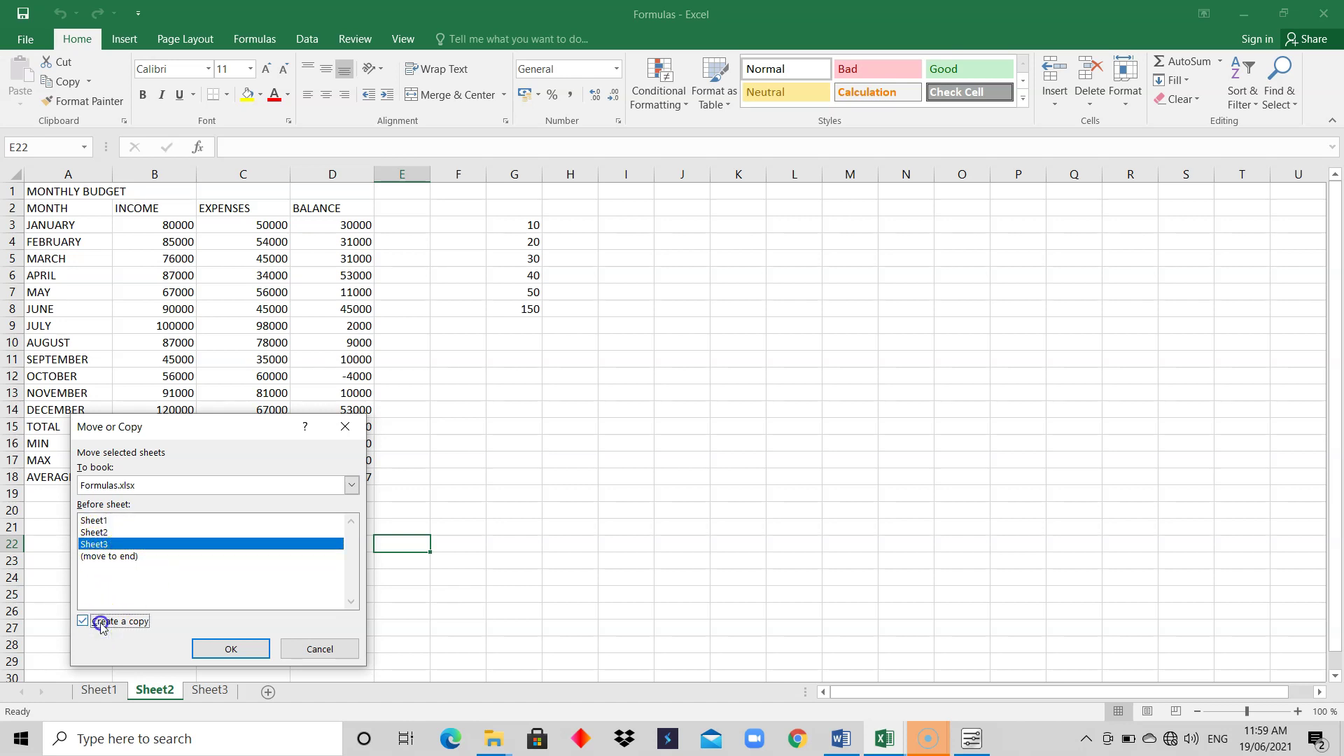
left_click(223, 651)
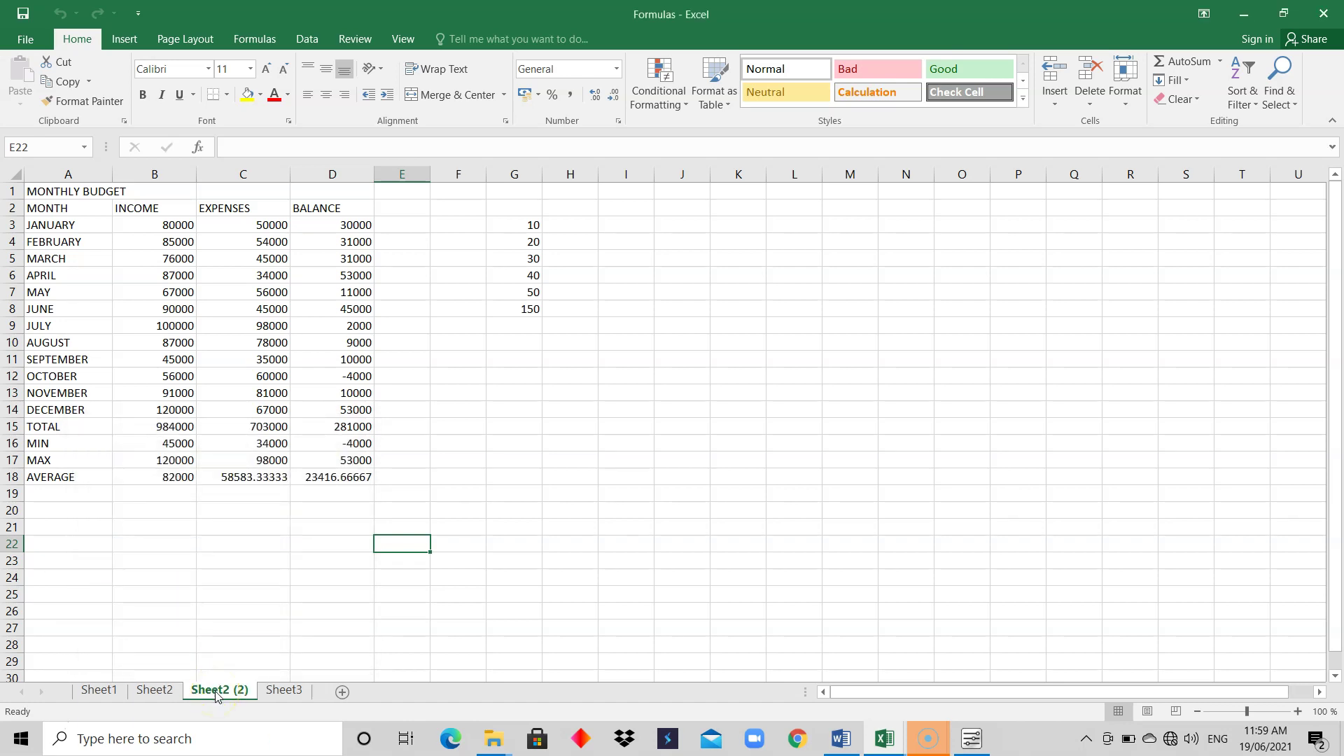
- Rename the original Sheet2 with the first person's first name
left_click(171, 690)
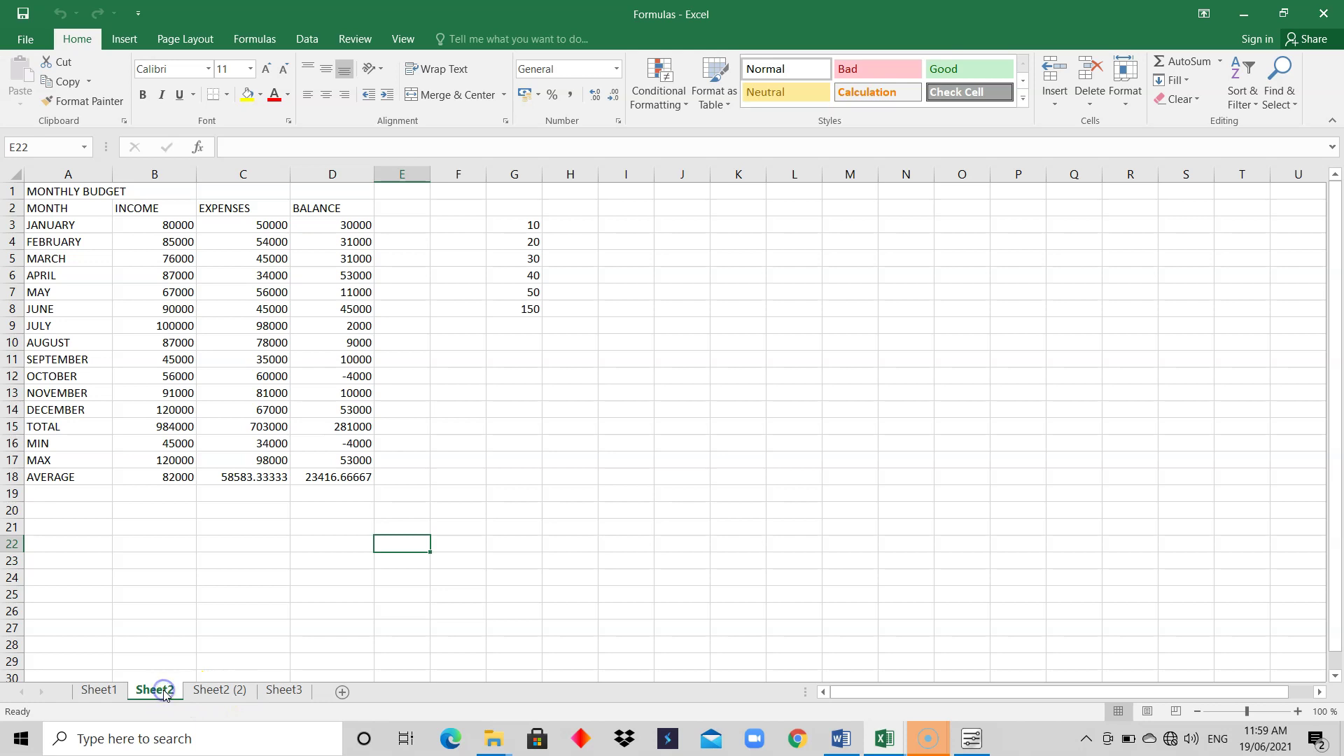
right_click(163, 692)
left_click(224, 530)
type("Joy")
left_click(146, 692)
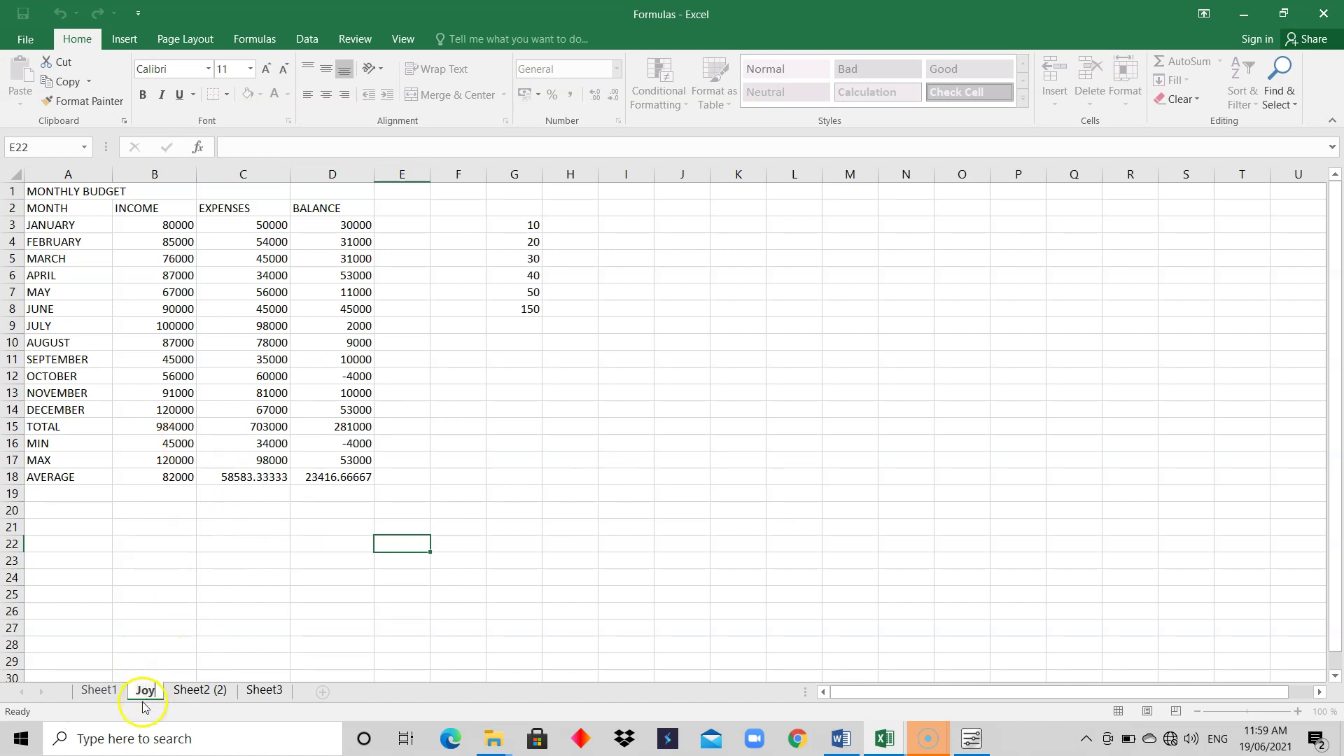
- Rename the copied sheet, Sheet2 (2), with the second person's first name
left_click(188, 694)
right_click(188, 694)
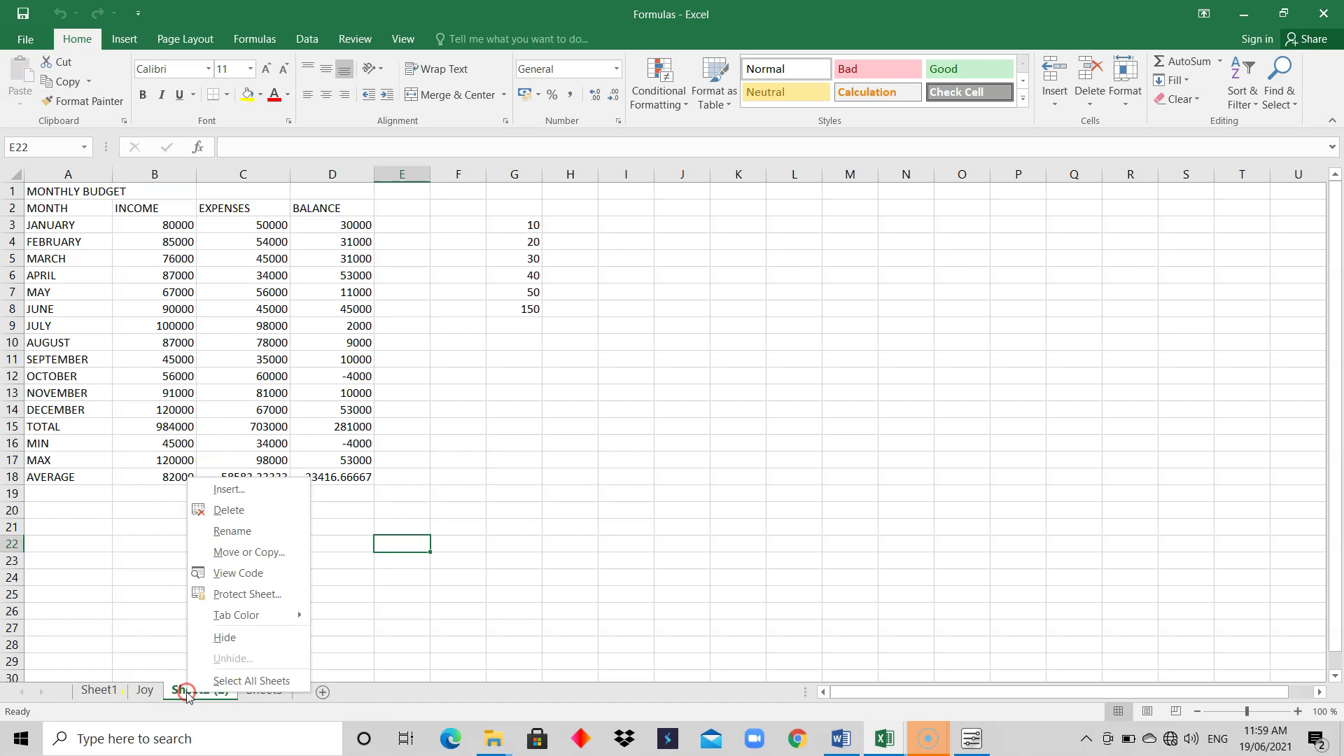
left_click(242, 531)
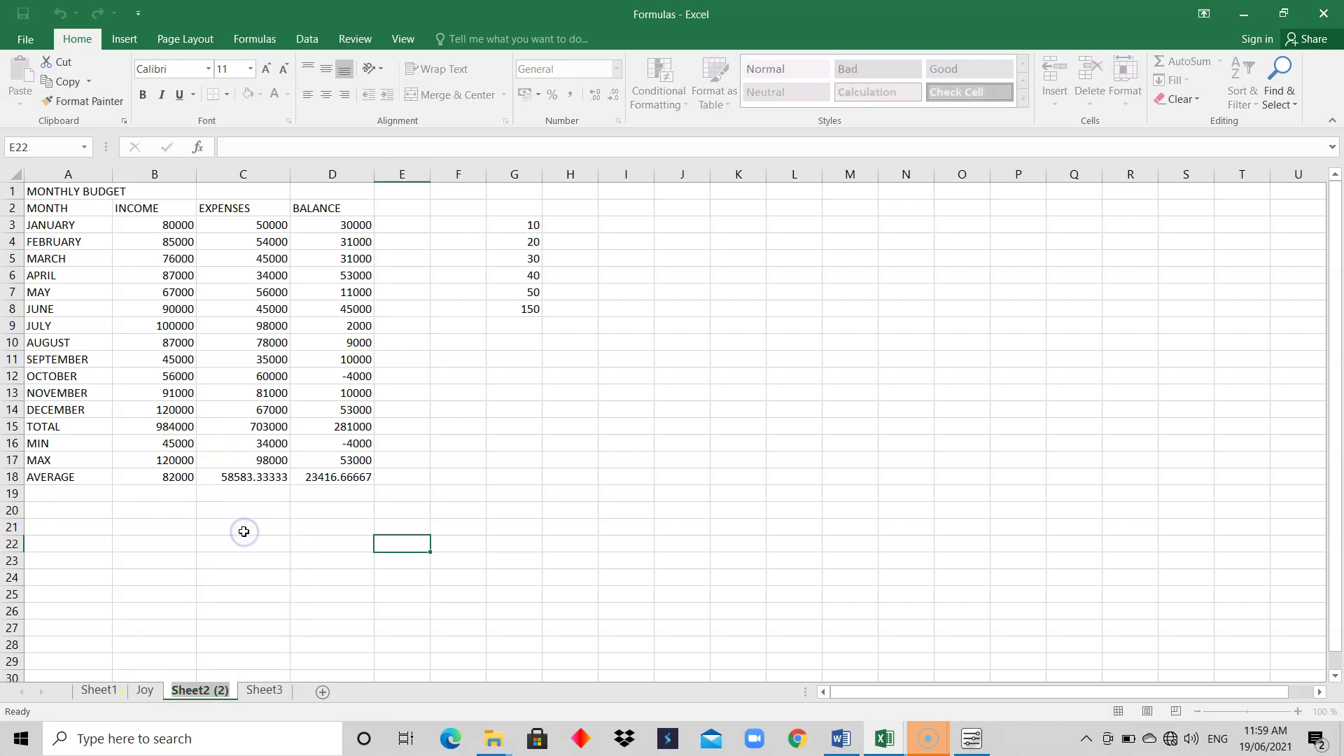
type("Jos")
key("BackSpace")
type("hn")
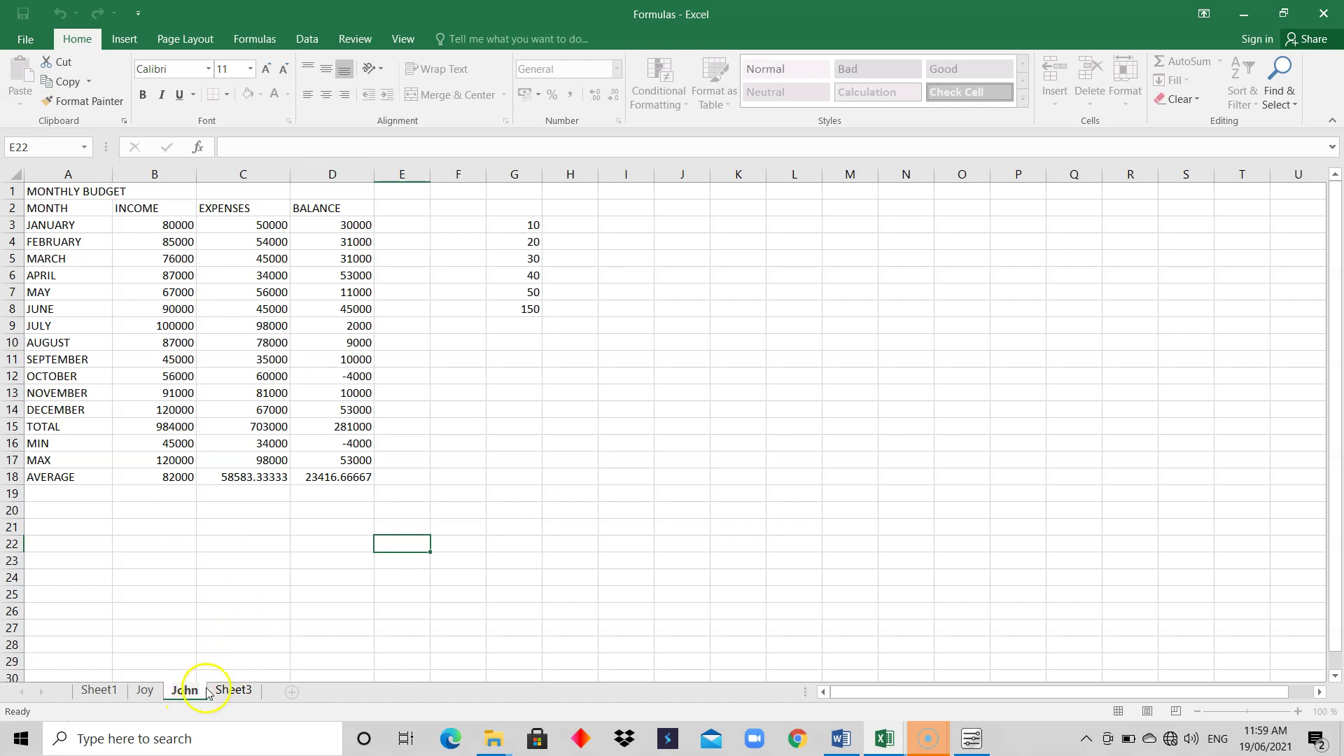
left_click(203, 653)
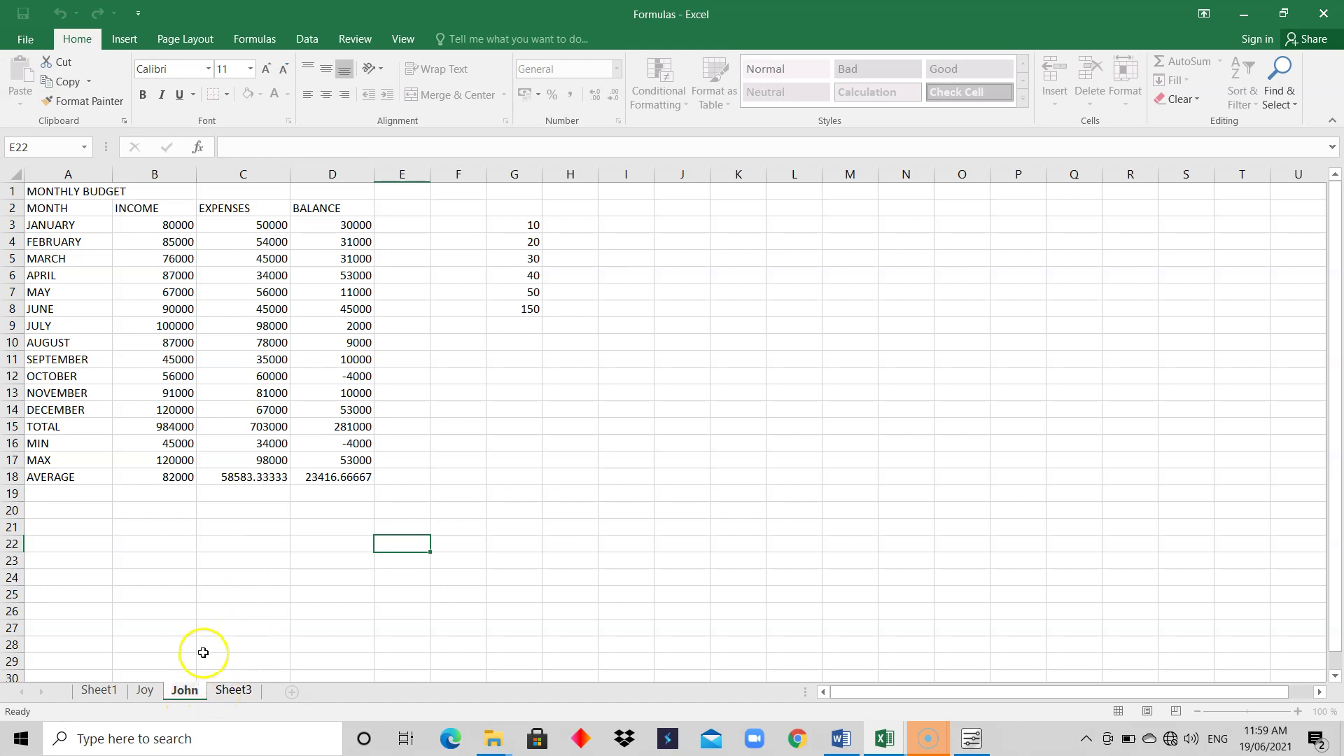
left_click(231, 641)
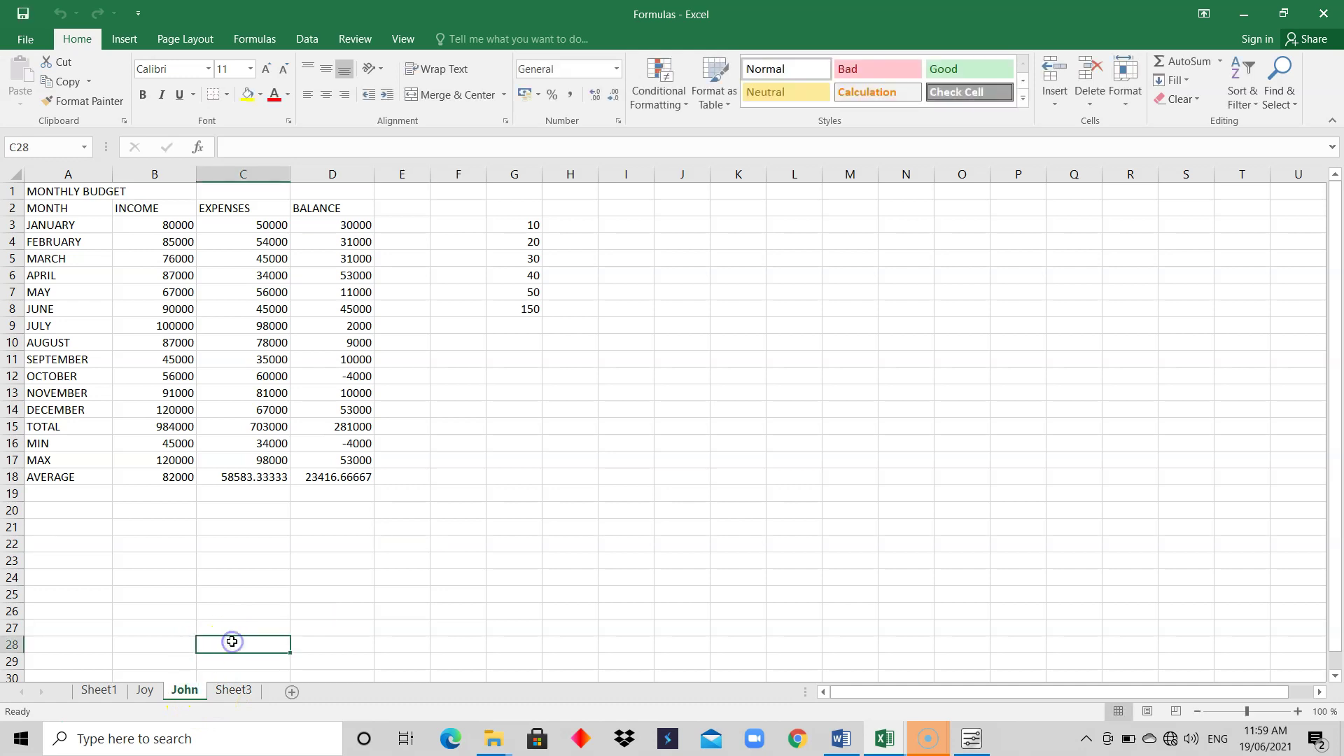
- Create a copy of the second person's budget sheet, placed before Sheet3
right_click(191, 696)
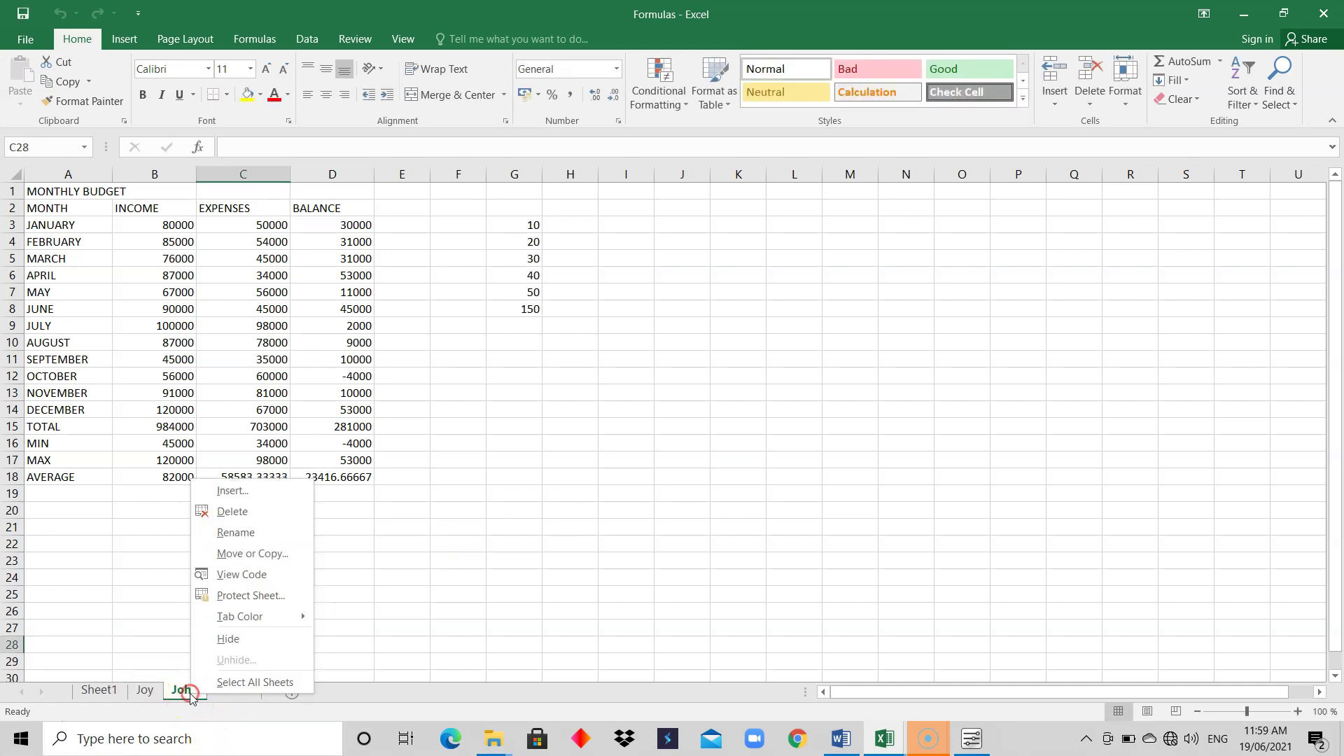
left_click(258, 556)
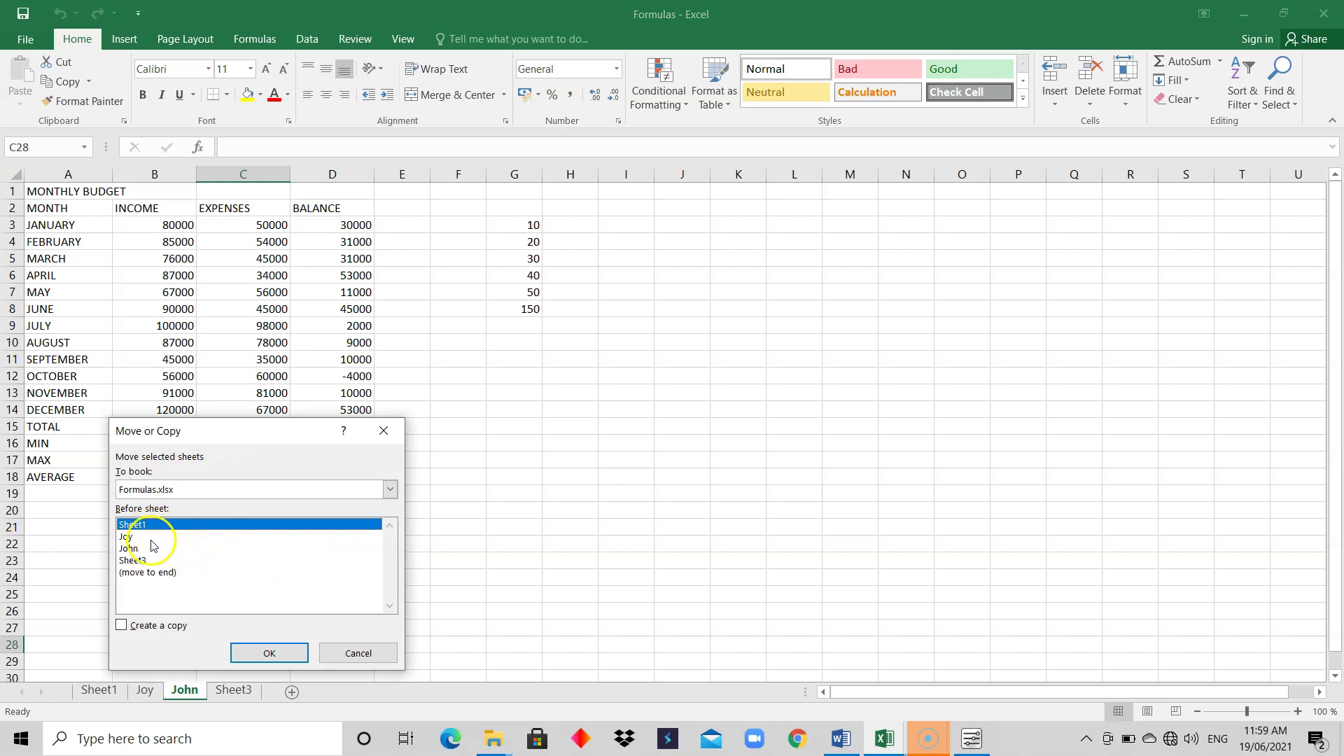
left_click(148, 561)
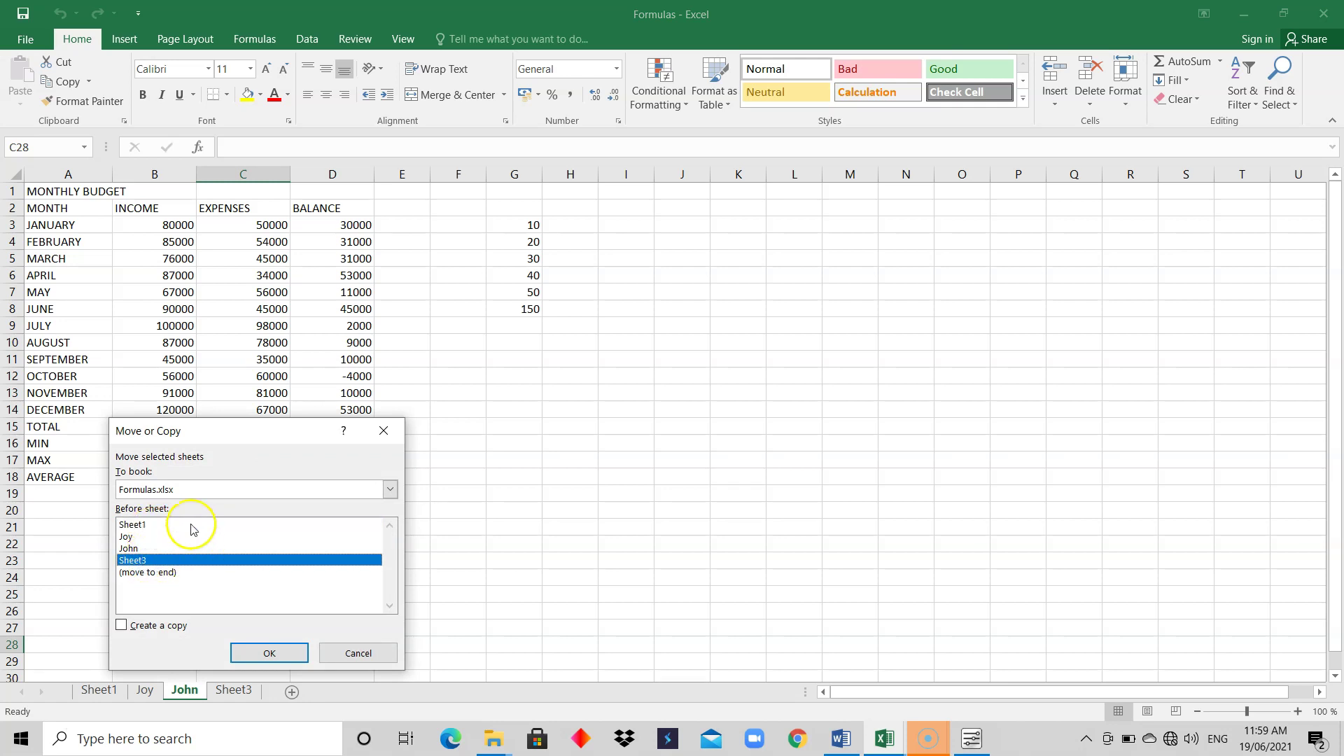
left_click(149, 632)
left_click(238, 651)
- Rename the new copy of the second person's sheet as Summary
left_click(241, 692)
right_click(240, 692)
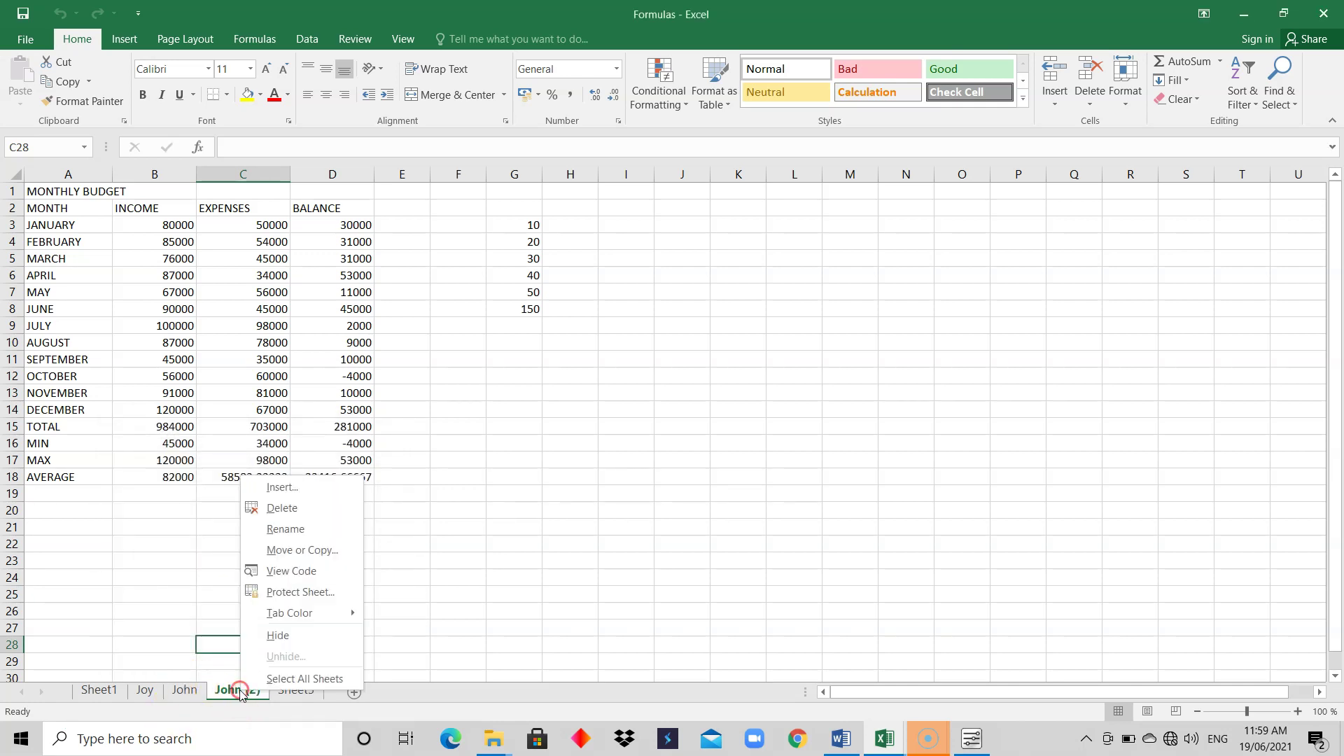
left_click(299, 534)
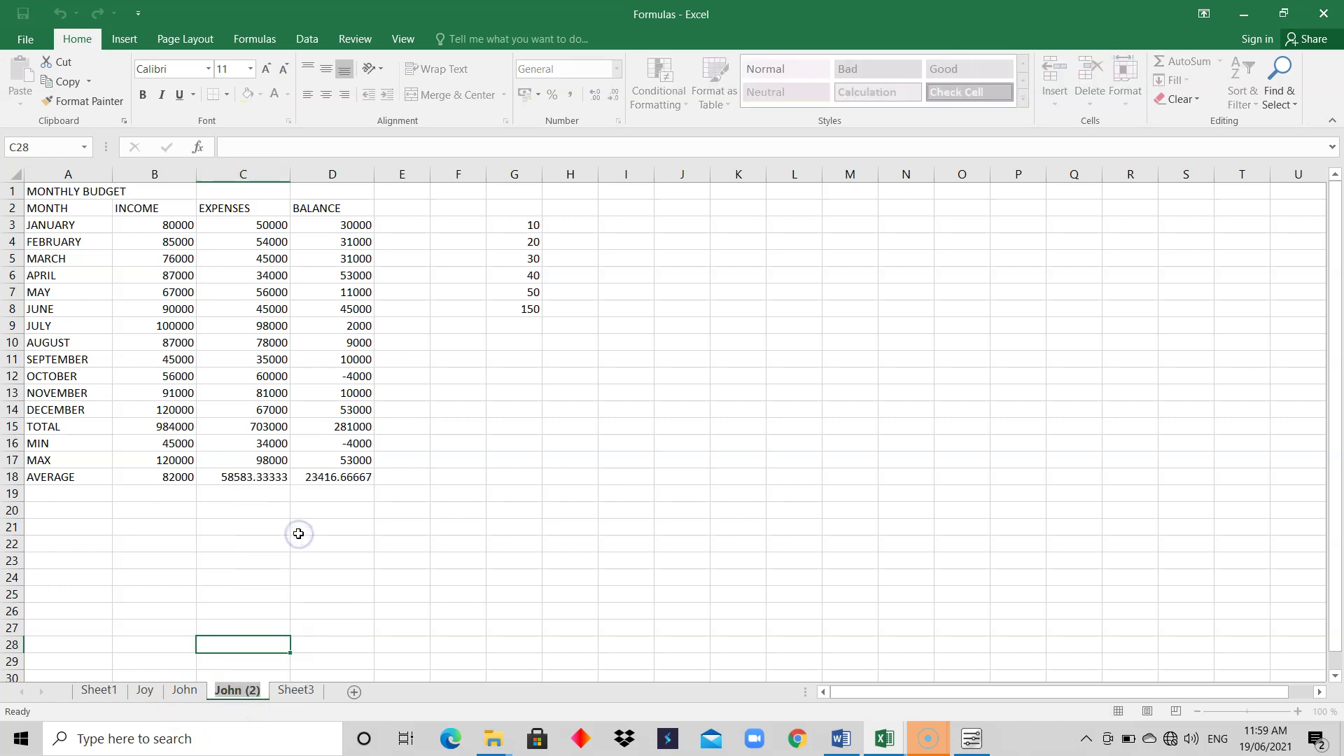
type("Summary")
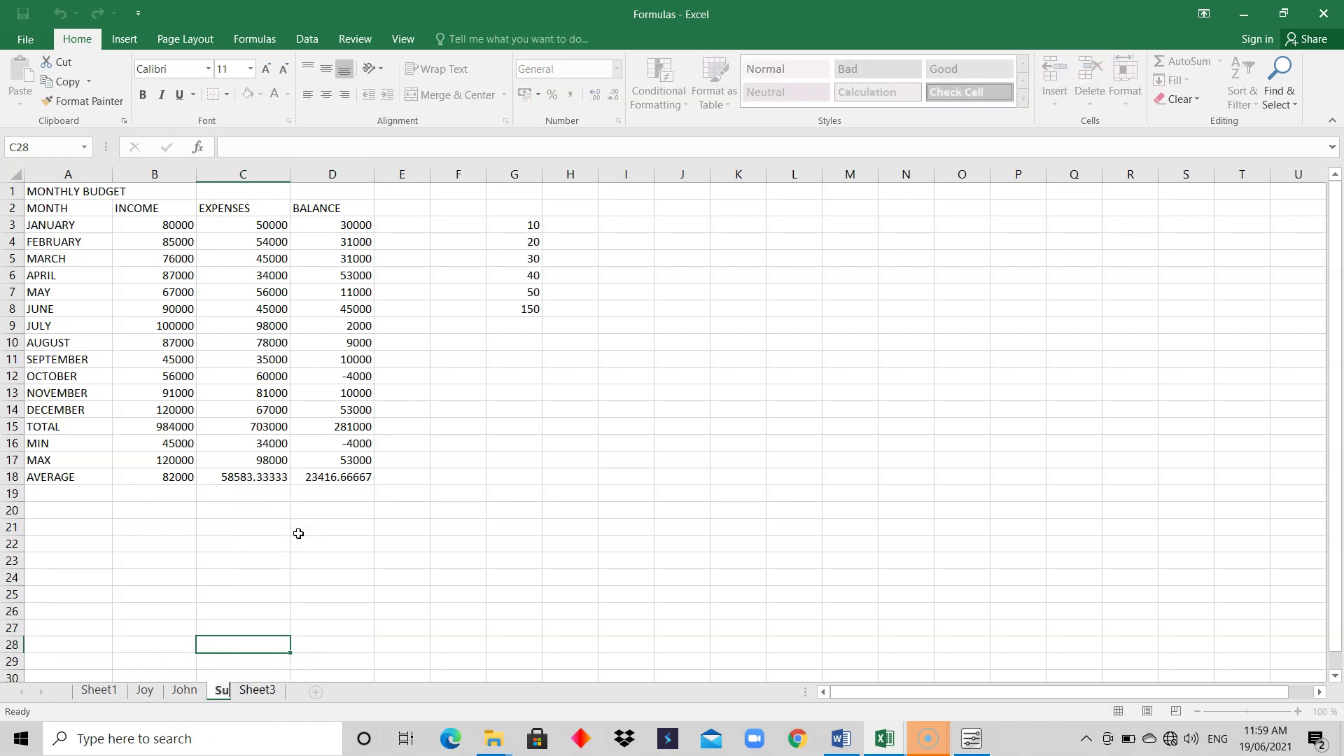
left_click(347, 560)
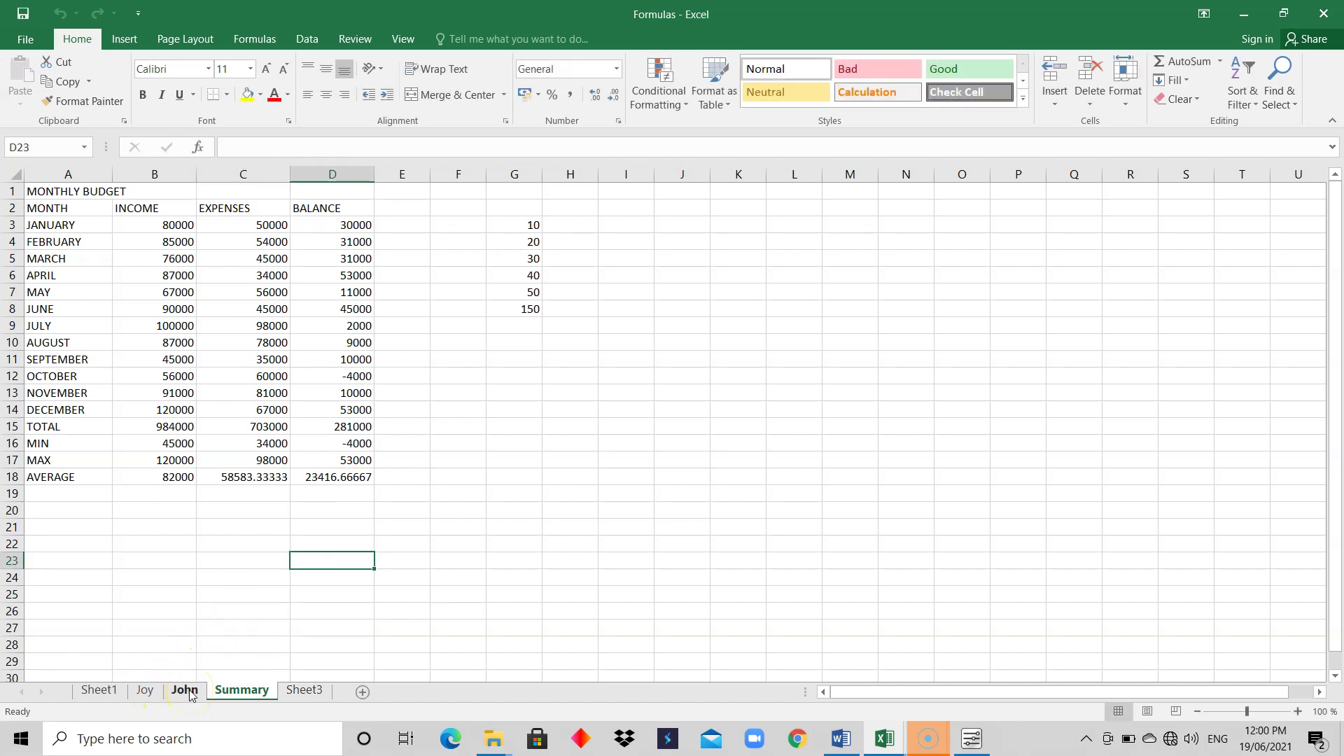
- On the second person's sheet, set the January income to 70000 and the January expenses to 40000
left_click(145, 691)
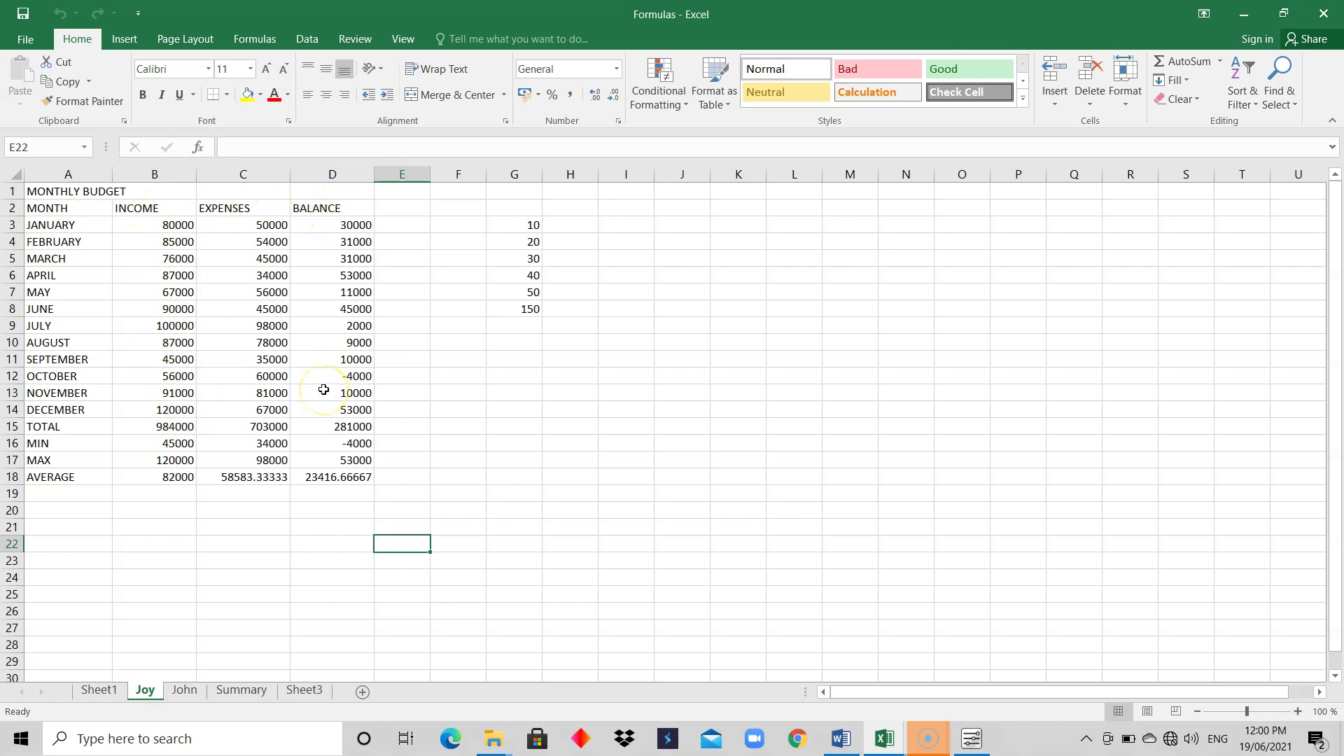
left_click(185, 691)
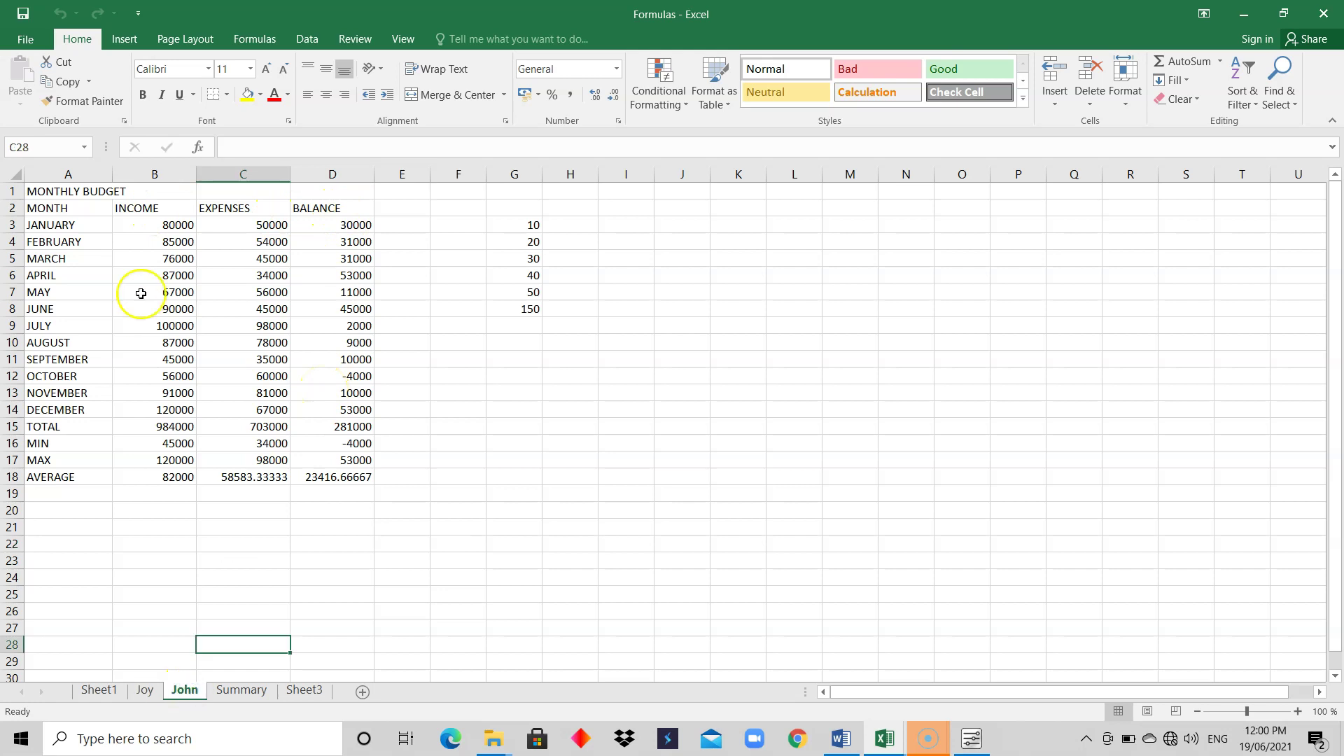
left_click(177, 225)
double_click(170, 226)
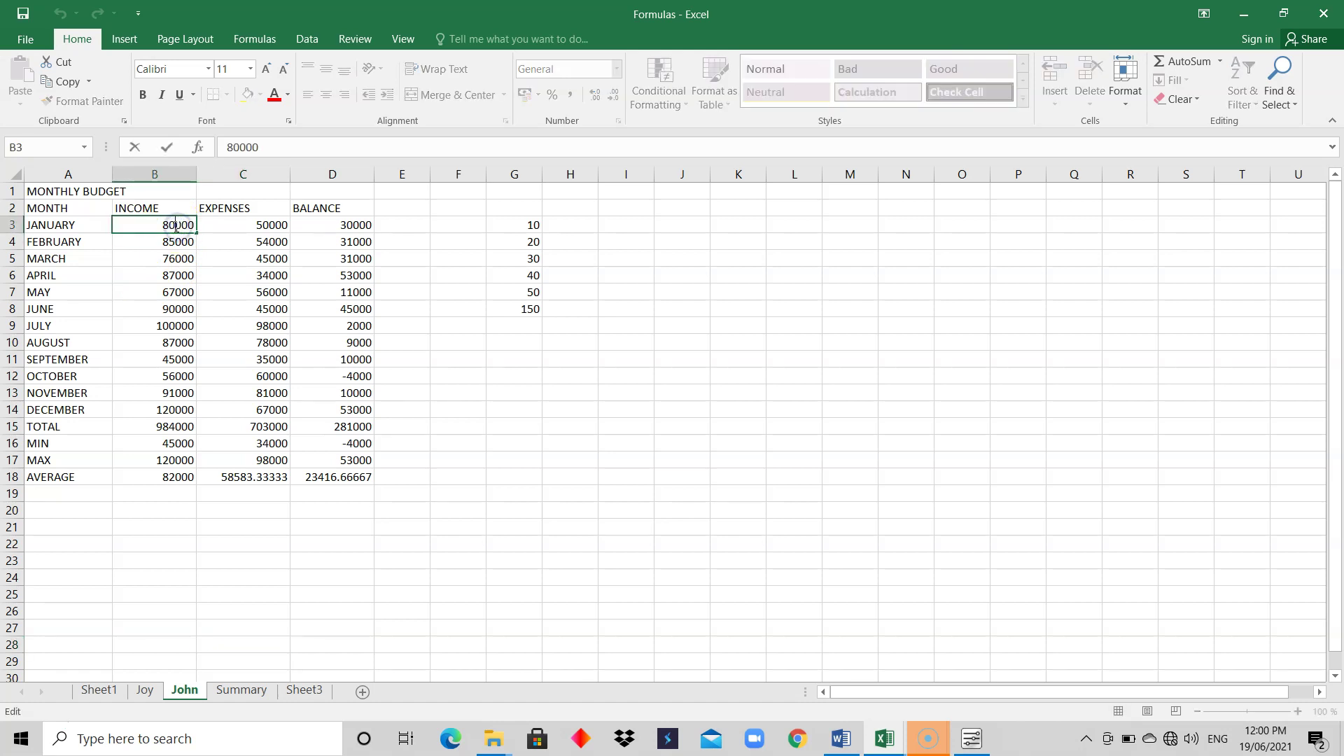
key("BackSpace")
type("7")
left_click(269, 223)
double_click(266, 223)
key("BackSpace")
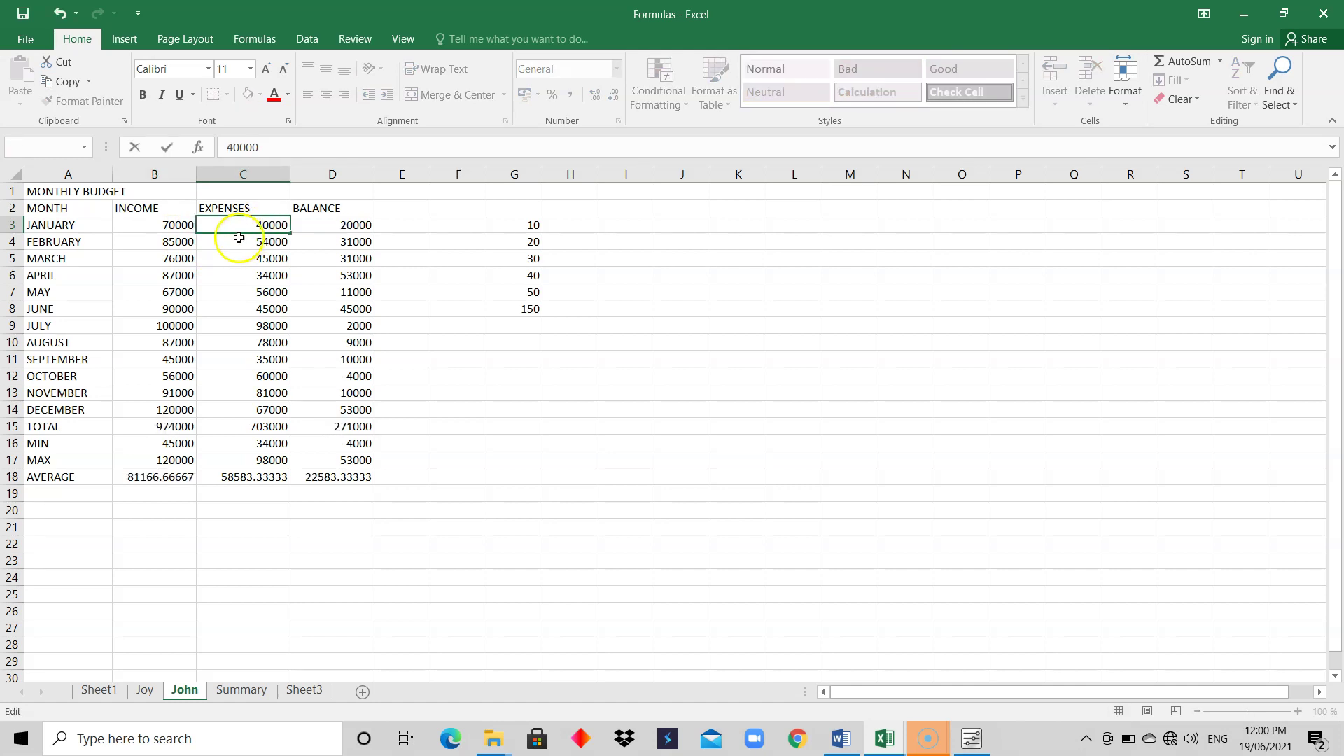
- Set the March income to 75000 and the March expenses to 43000 on the second person's sheet
double_click(178, 264)
left_click(177, 264)
double_click(174, 262)
key("BackSpace")
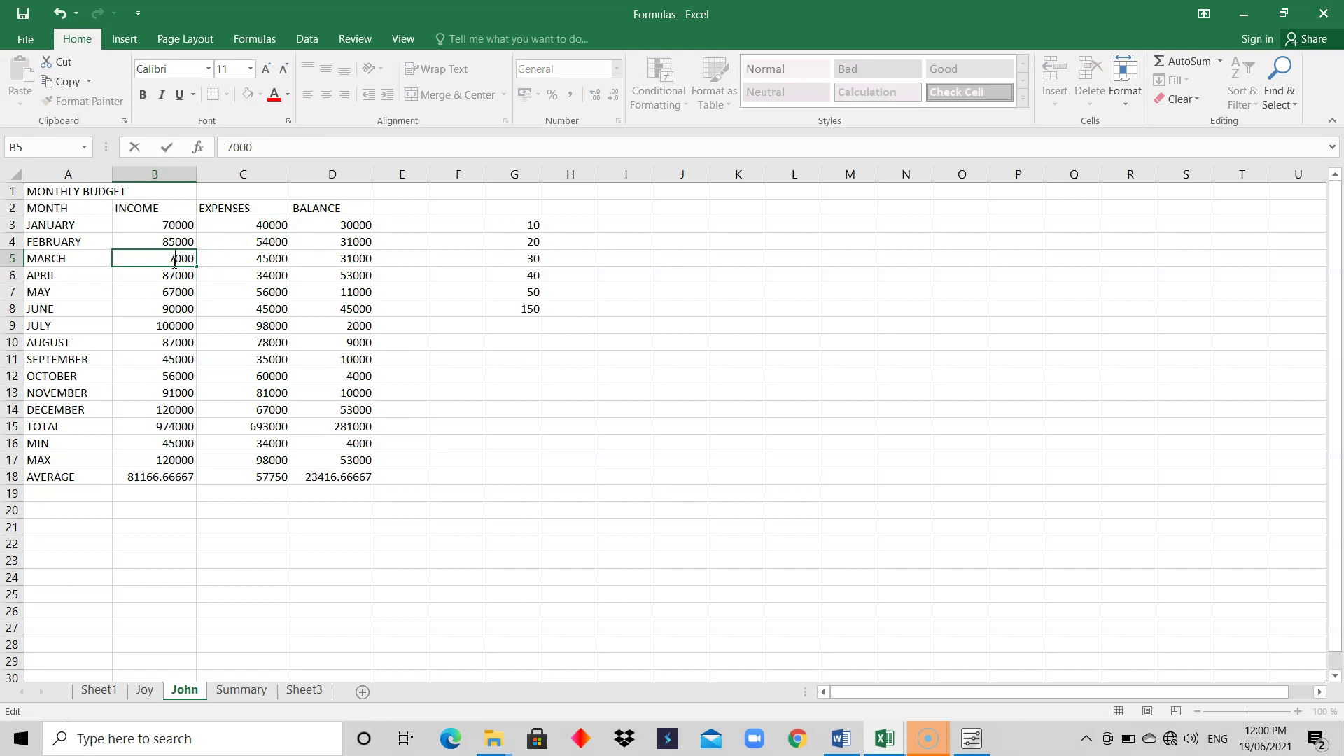
type("5")
left_click(272, 258)
double_click(272, 258)
key("BackSpace")
type("3")
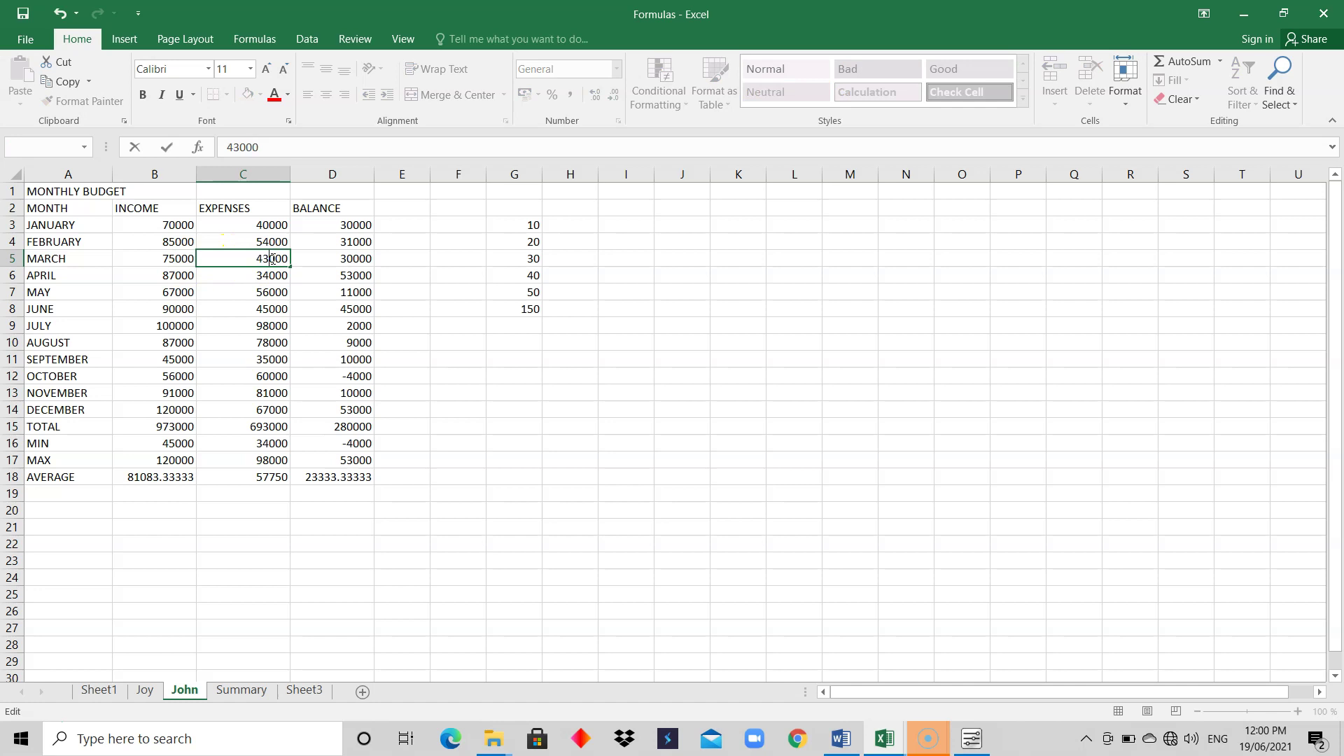
- Set the May income to 65000 and the May expenses to 54000 on the second person's sheet
left_click(184, 295)
double_click(183, 294)
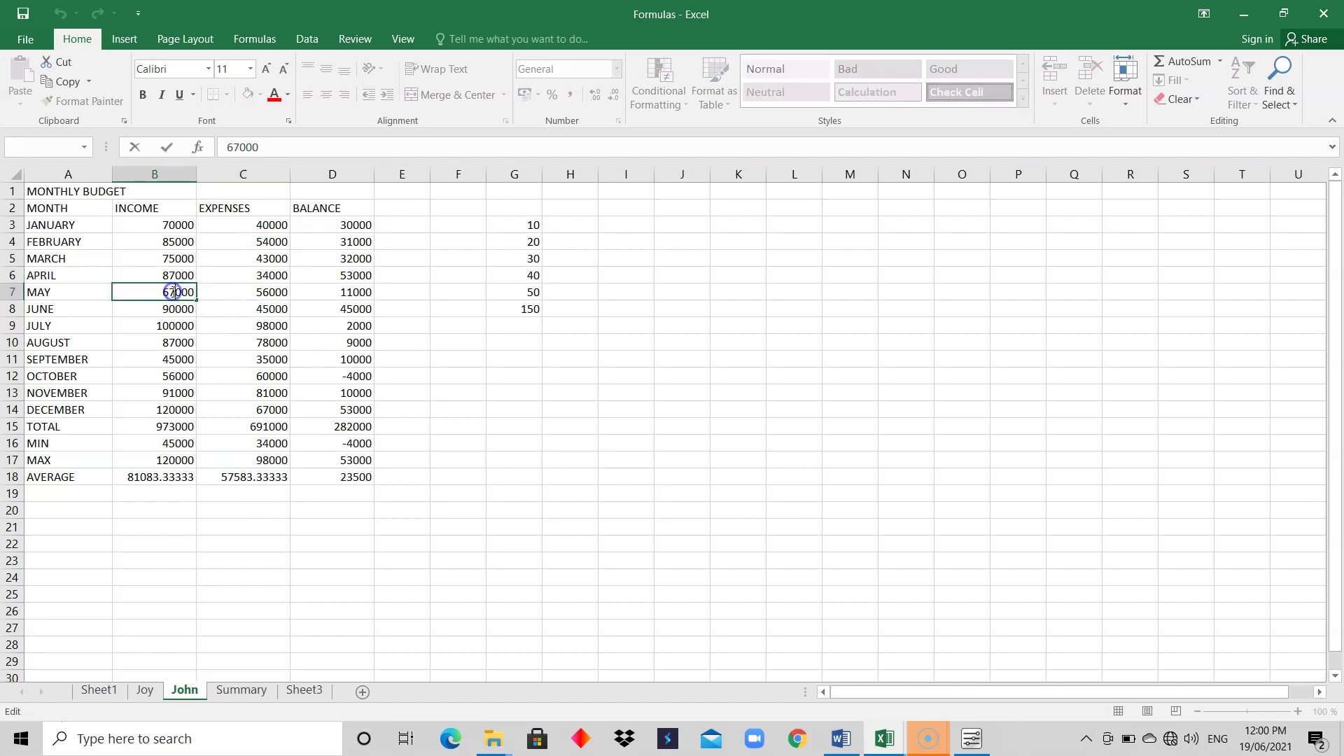
key("BackSpace")
type("5")
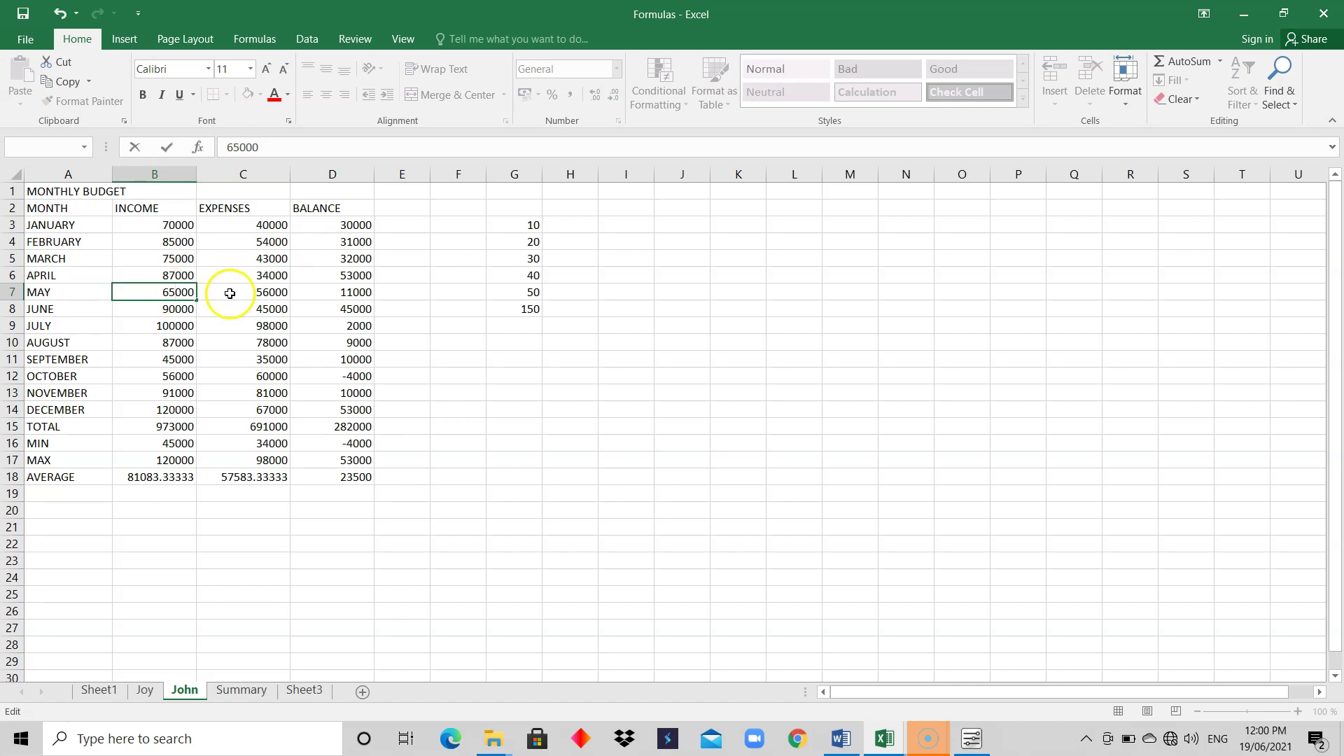
double_click(274, 291)
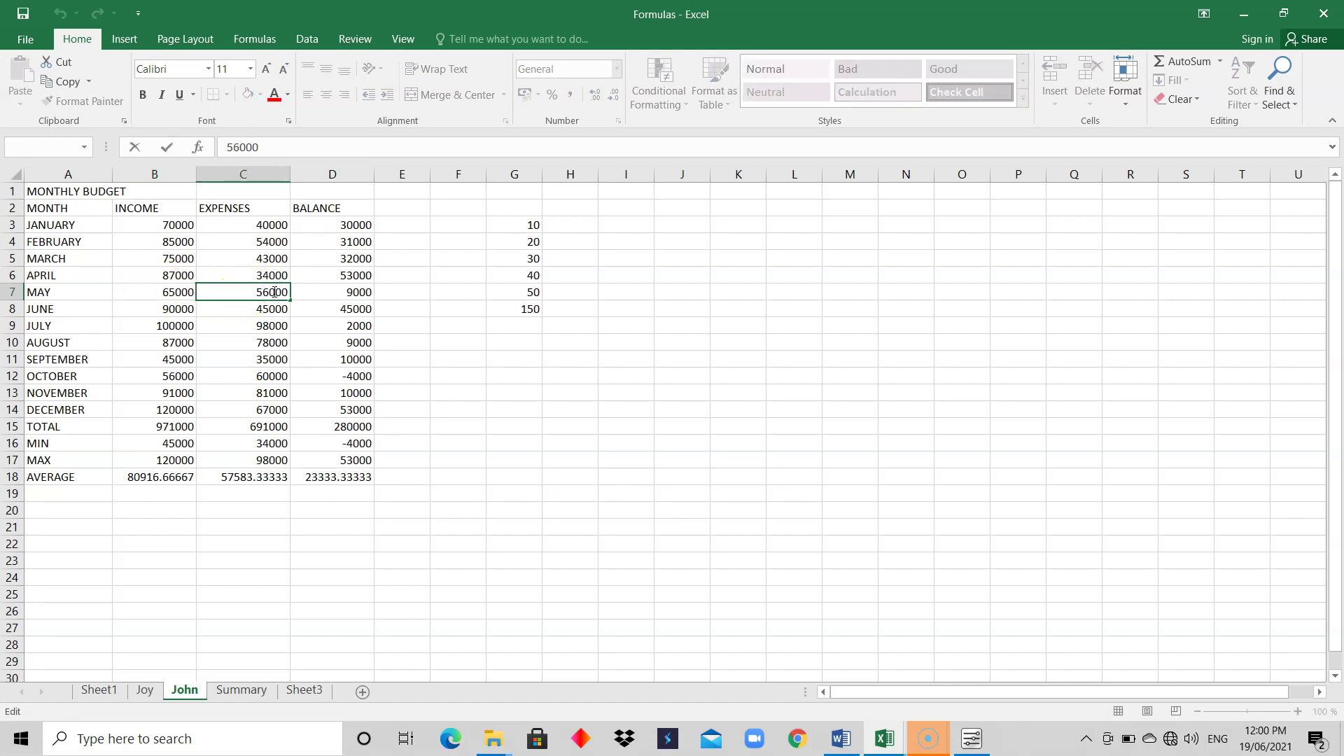
left_click(269, 293)
key("BackSpace")
type("4")
left_click(435, 345)
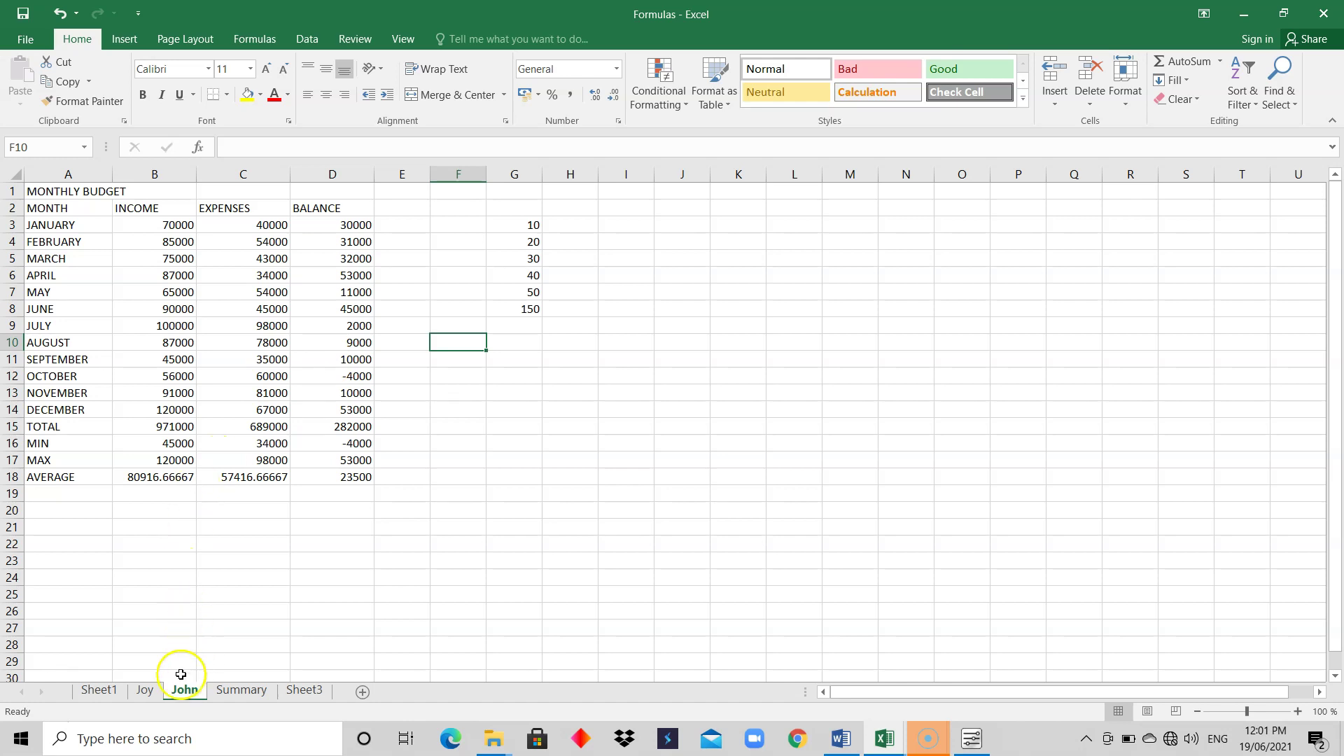
- Review both people's budget sheets, and examine the income, expenses and January balance formula on the Summary sheet
left_click(147, 692)
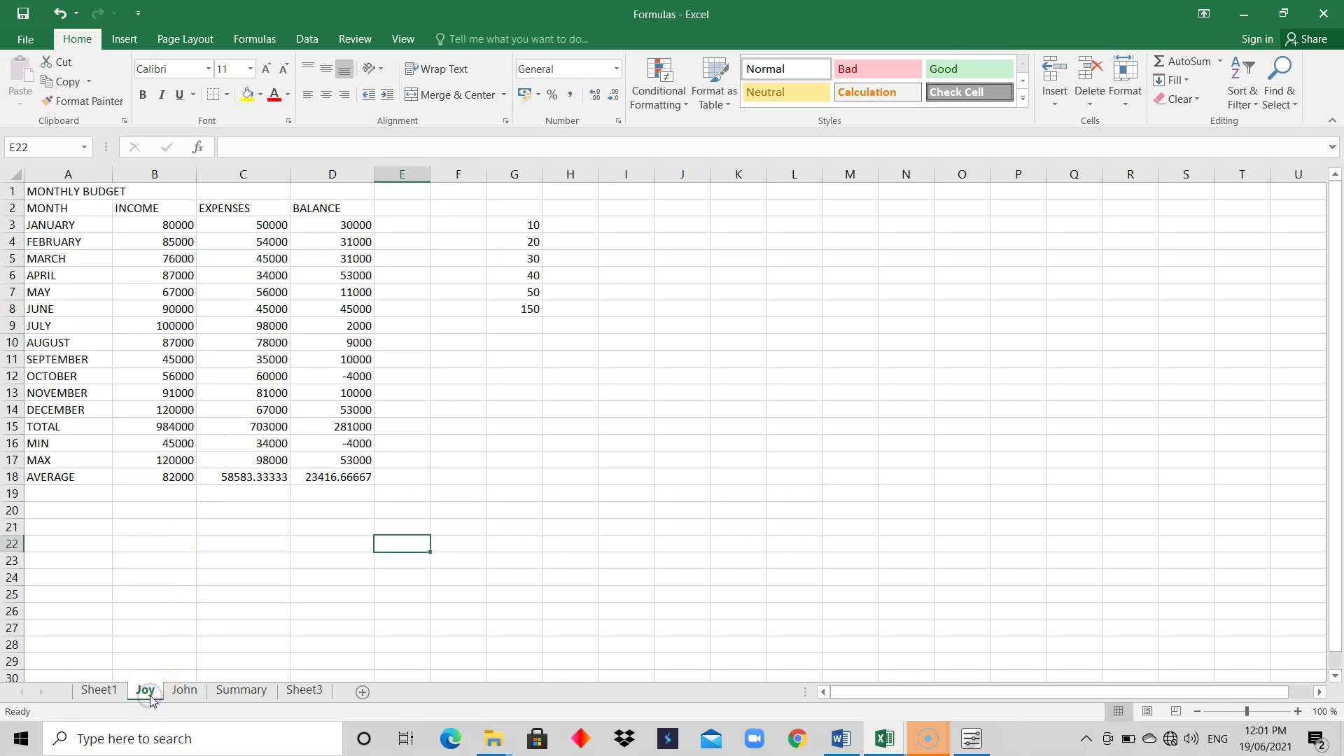
left_click(183, 697)
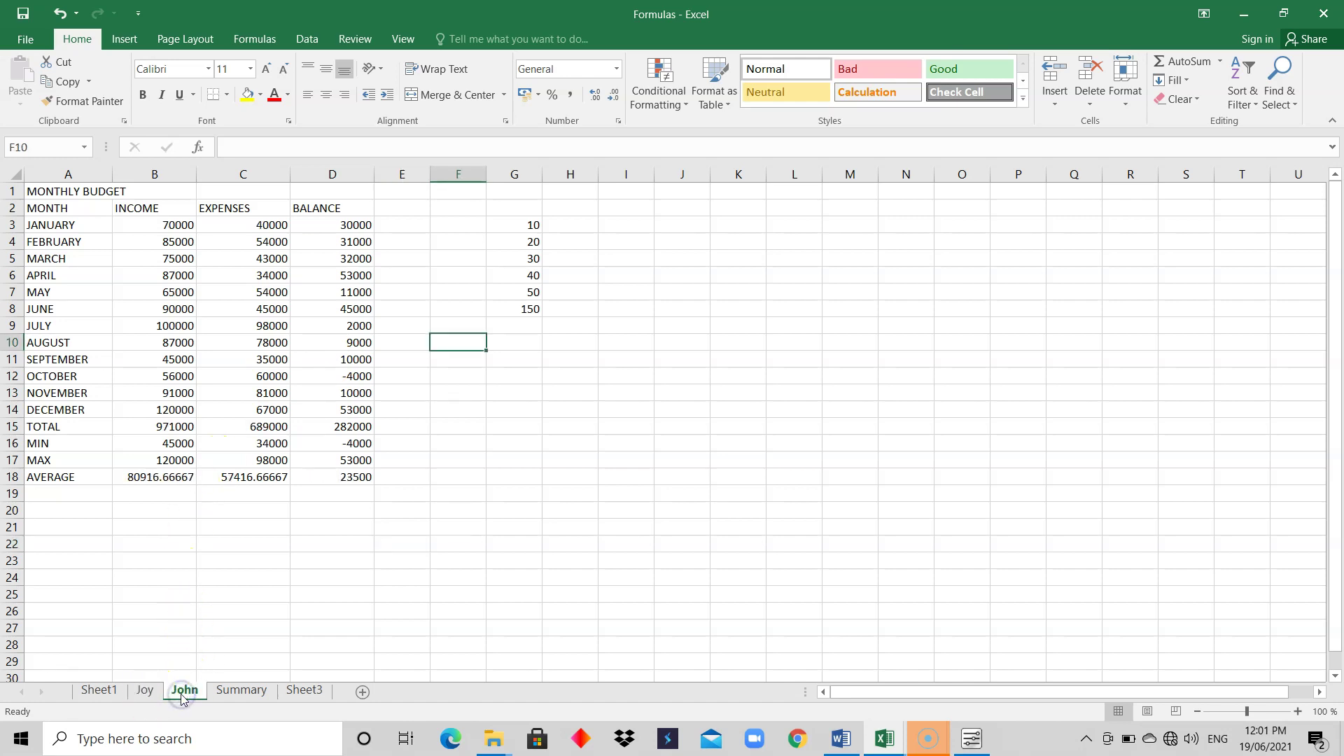
left_click(245, 691)
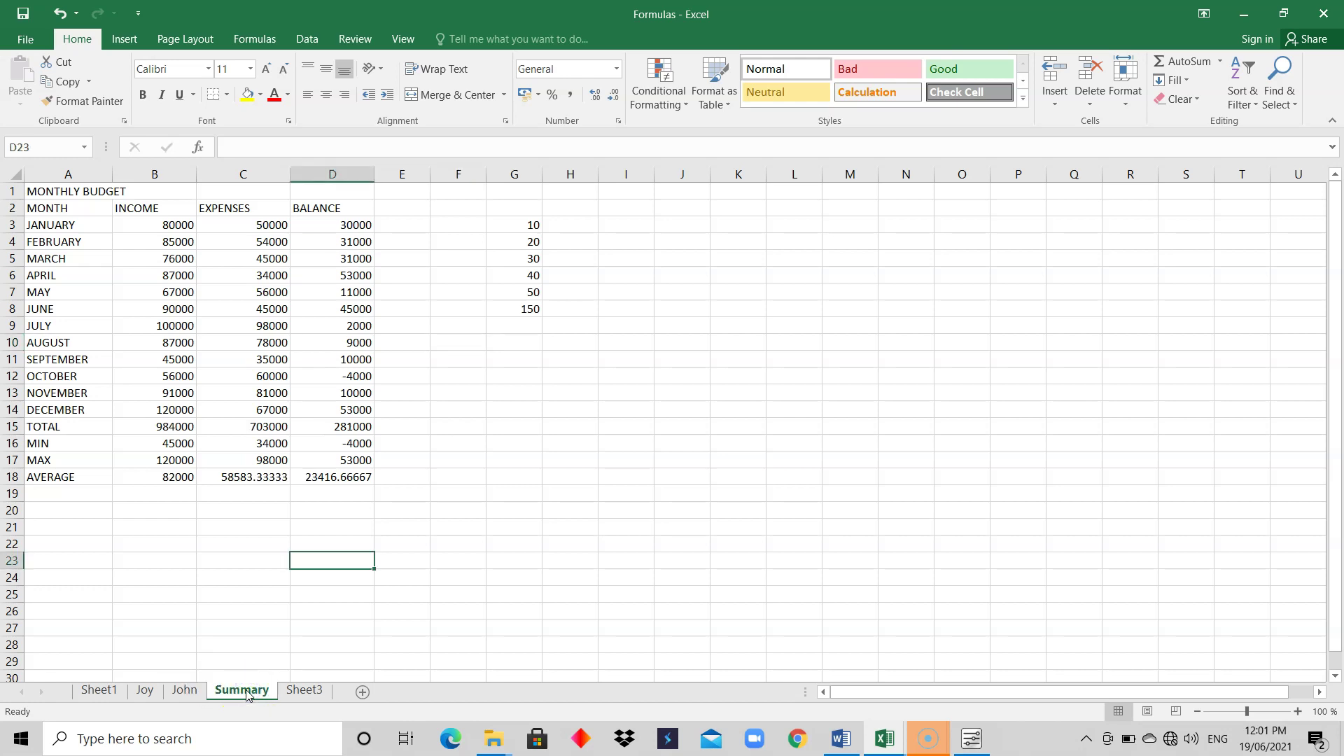
left_click(146, 224)
left_click_drag(146, 224, 249, 249)
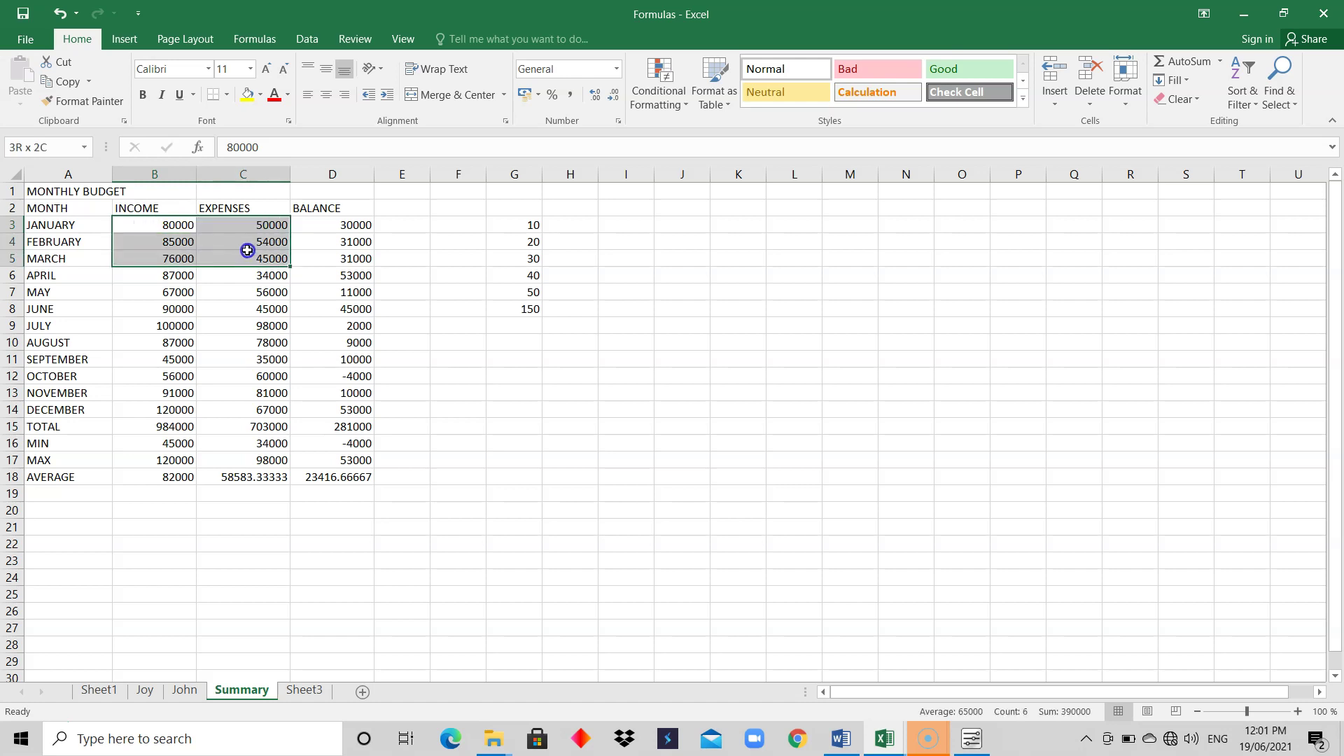
left_click(354, 224)
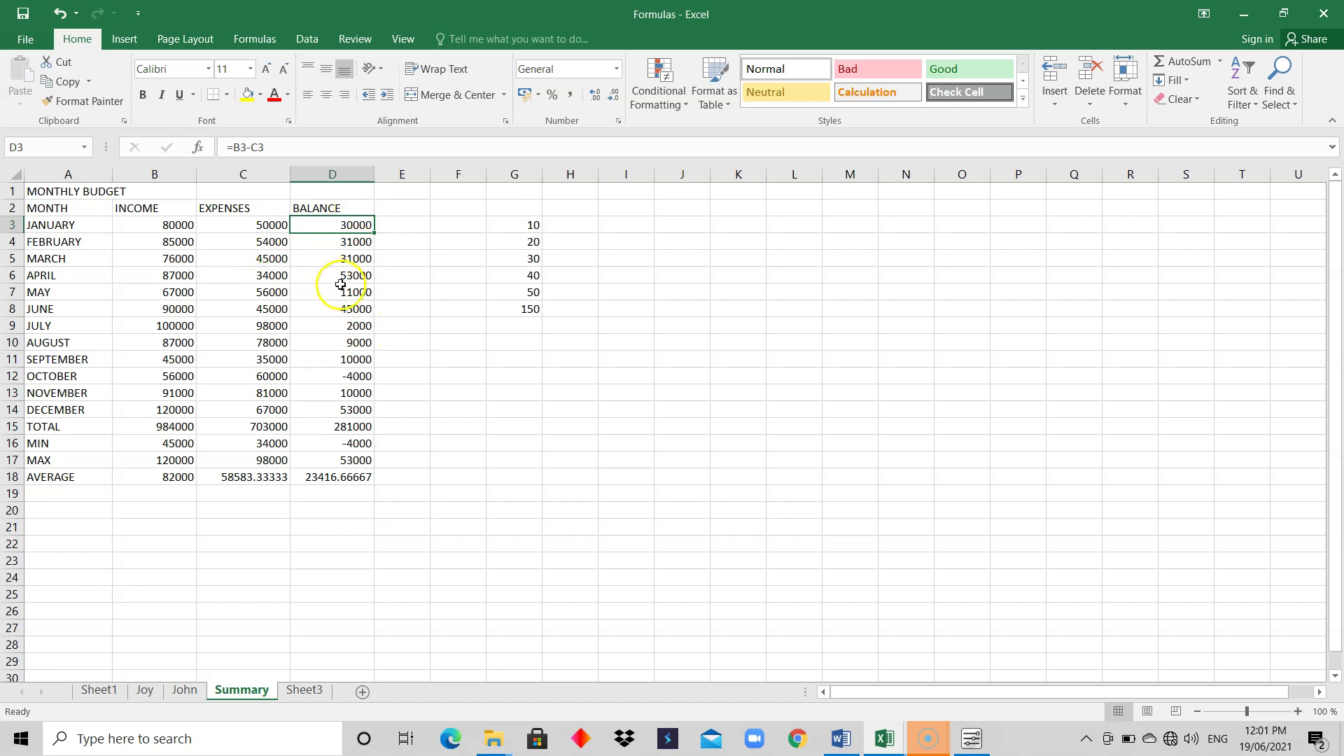
- Clear the January to December income and expenses on the Summary sheet
left_click(180, 228)
left_click_drag(181, 227, 255, 410)
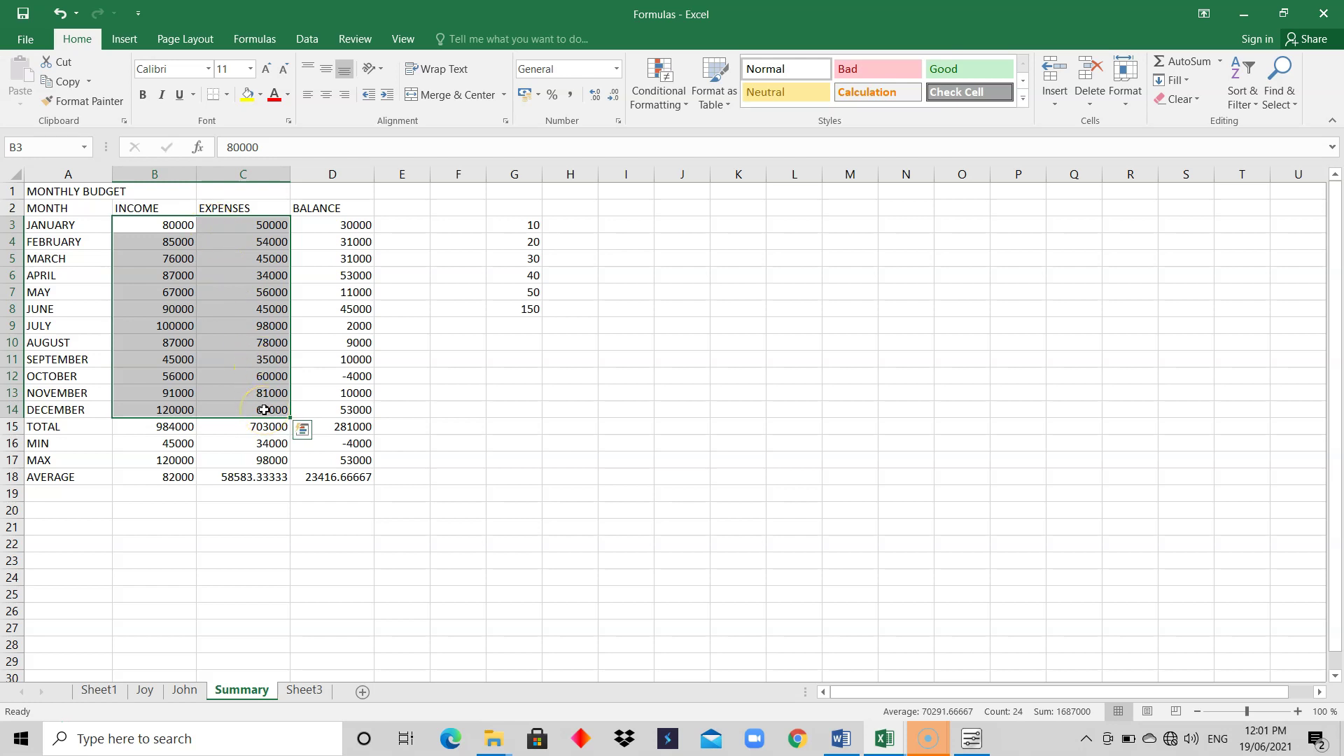
key("Delete")
left_click(464, 375)
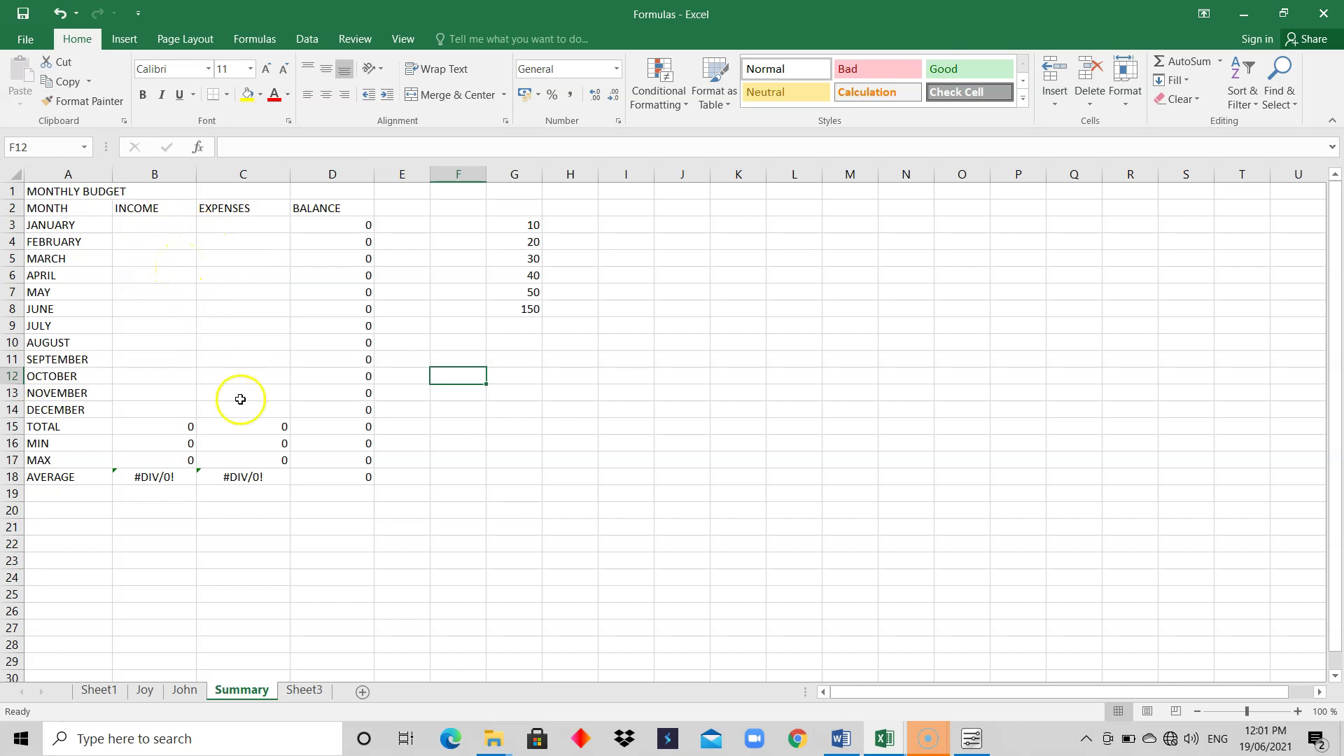
- Compare the monthly income and expenses on both people's sheets, and return to the Summary sheet
left_click(145, 693)
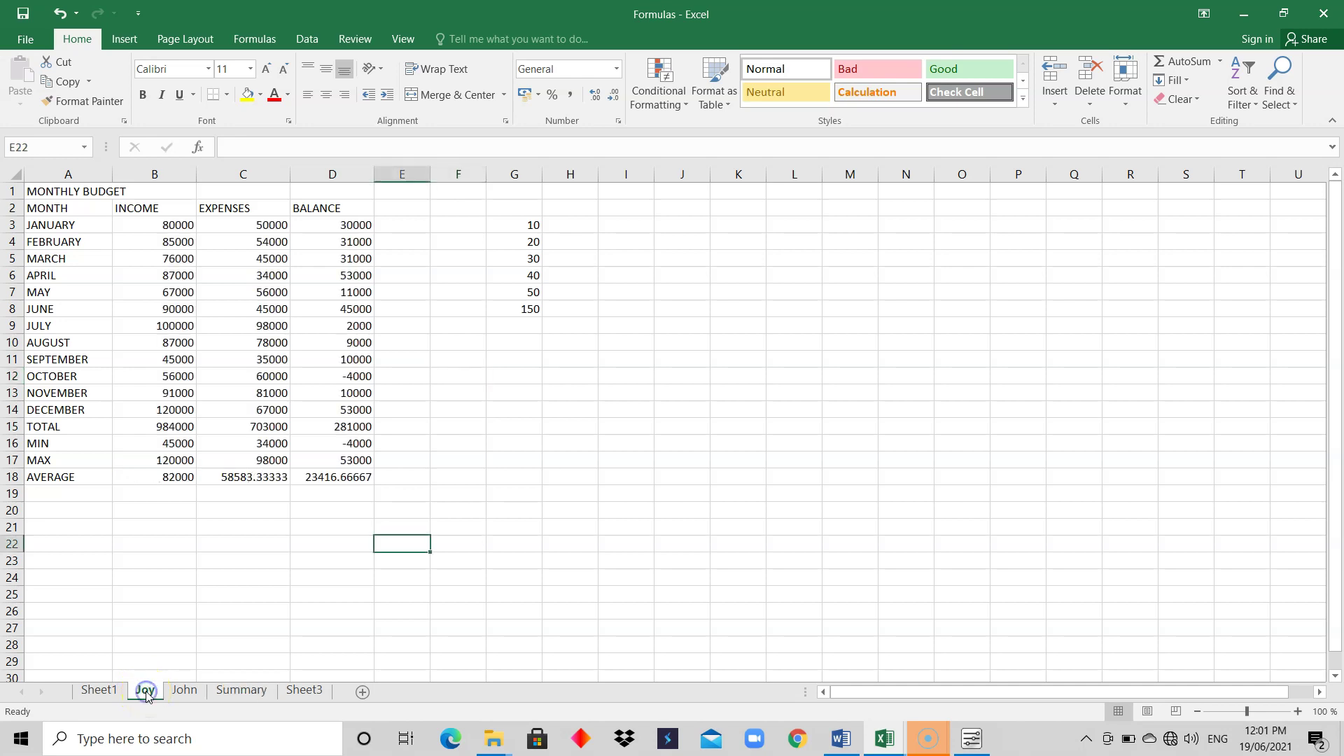
left_click(185, 691)
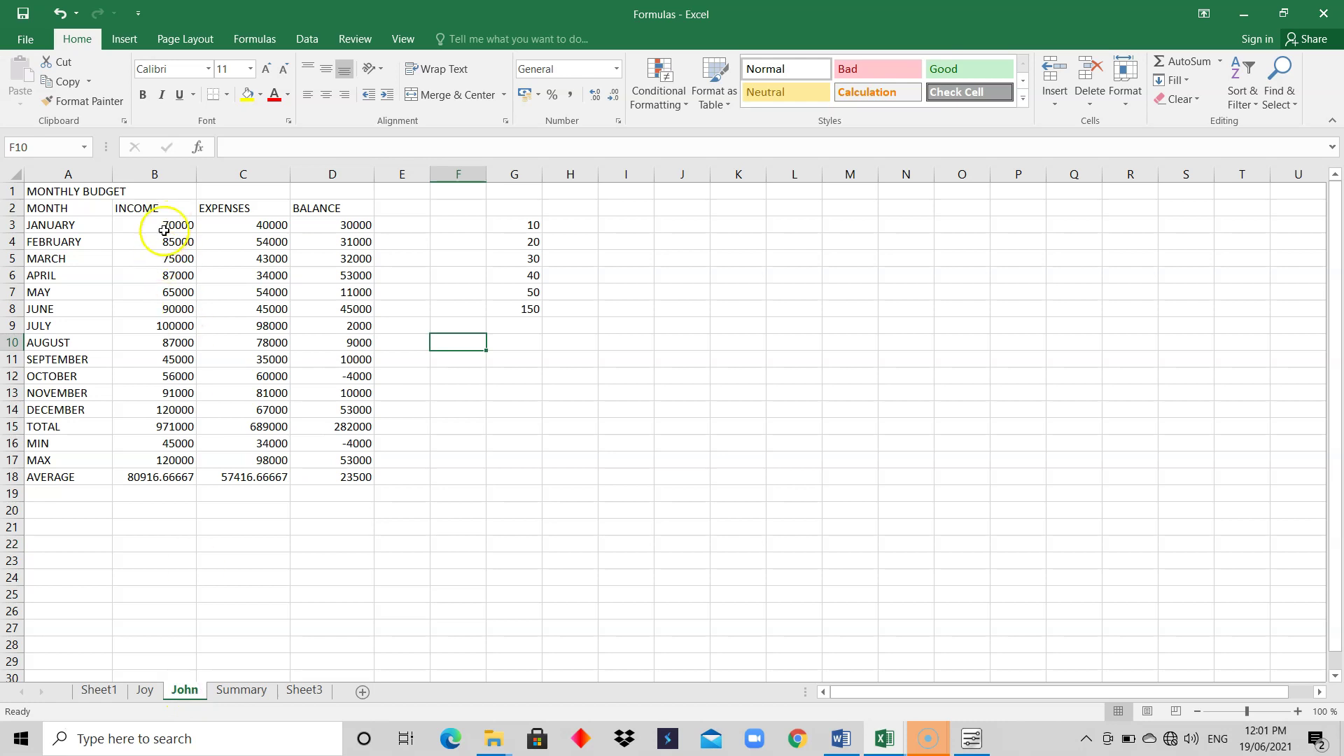
left_click(145, 691)
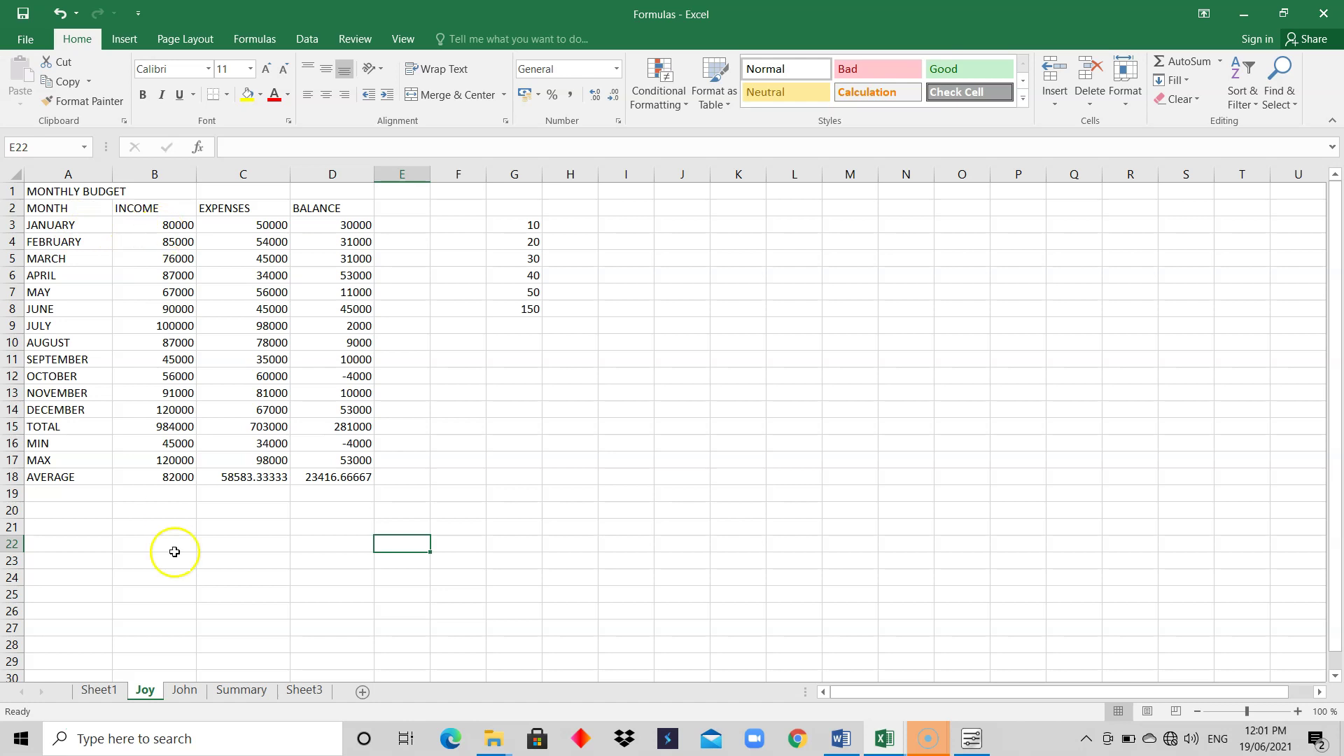
left_click(184, 691)
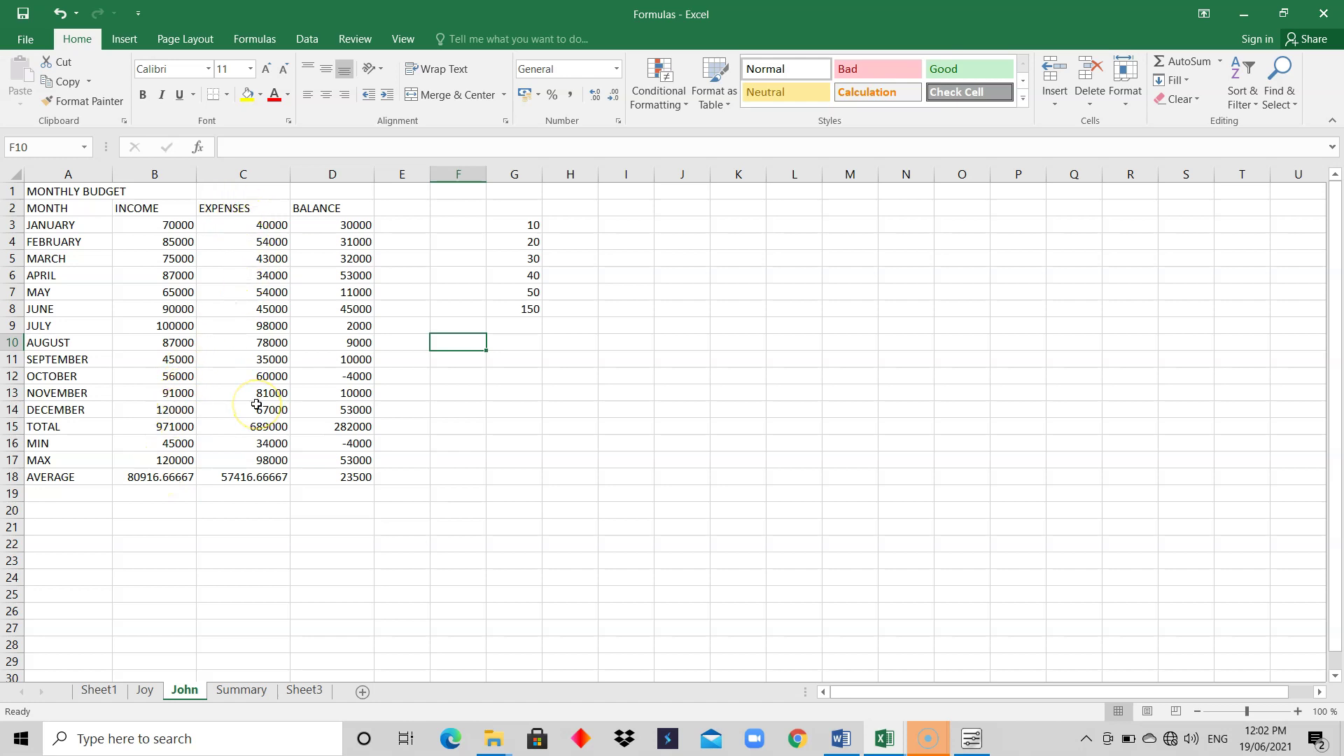
left_click(240, 692)
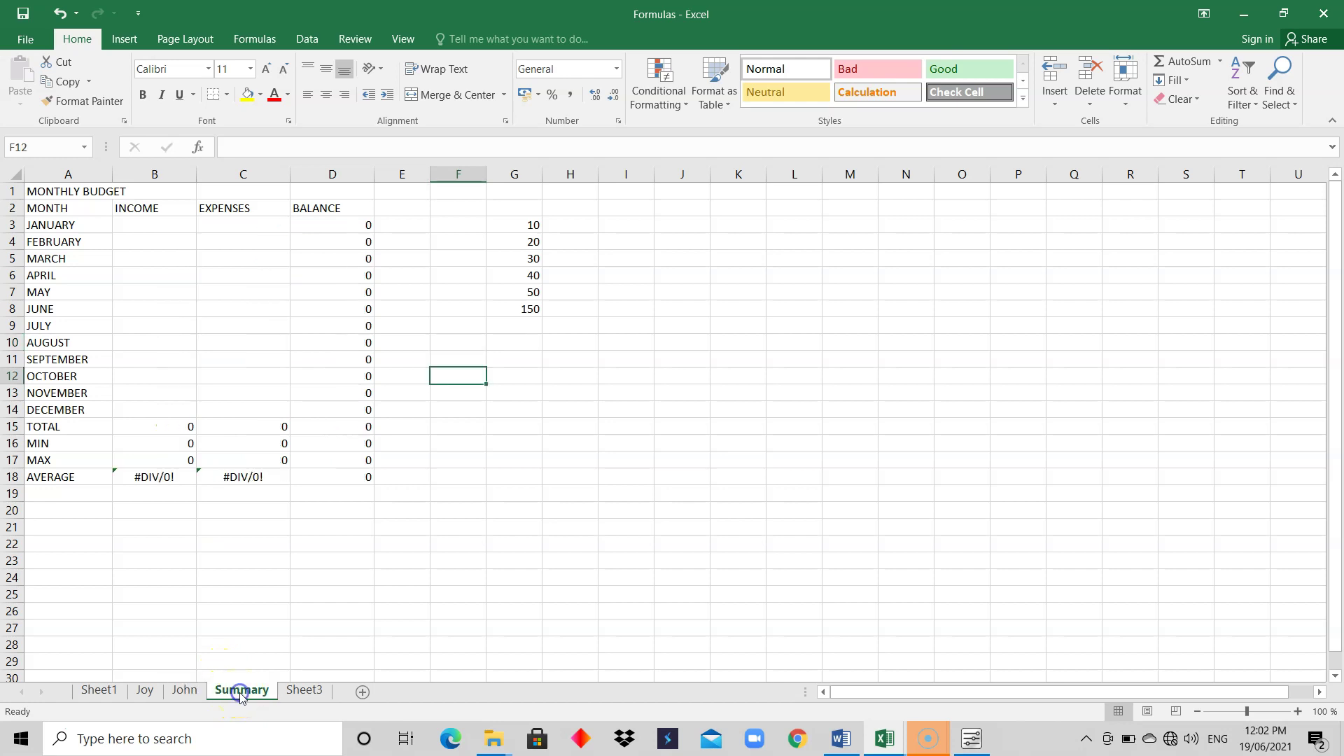
- Enter a January income formula in B3 of the Summary sheet that adds cell B3 from both people's sheets
left_click(135, 227)
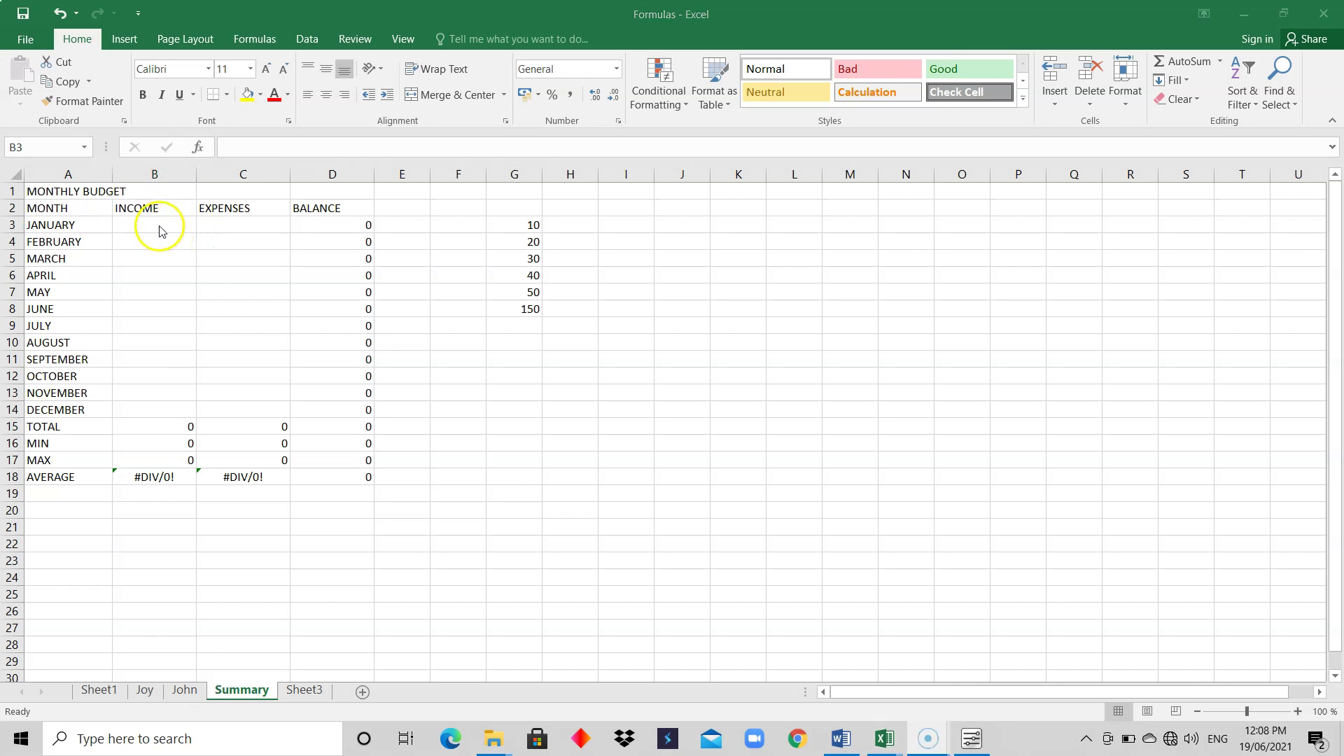
left_click(160, 227)
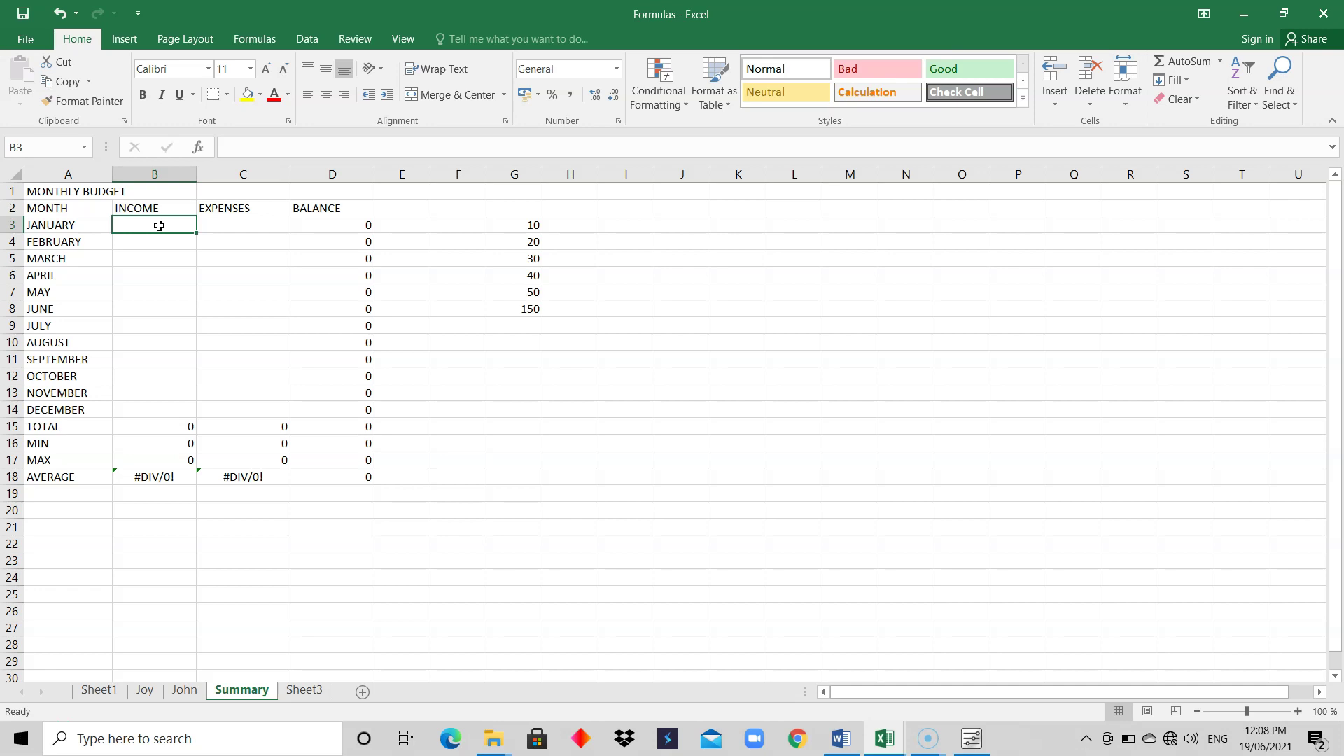
type("=")
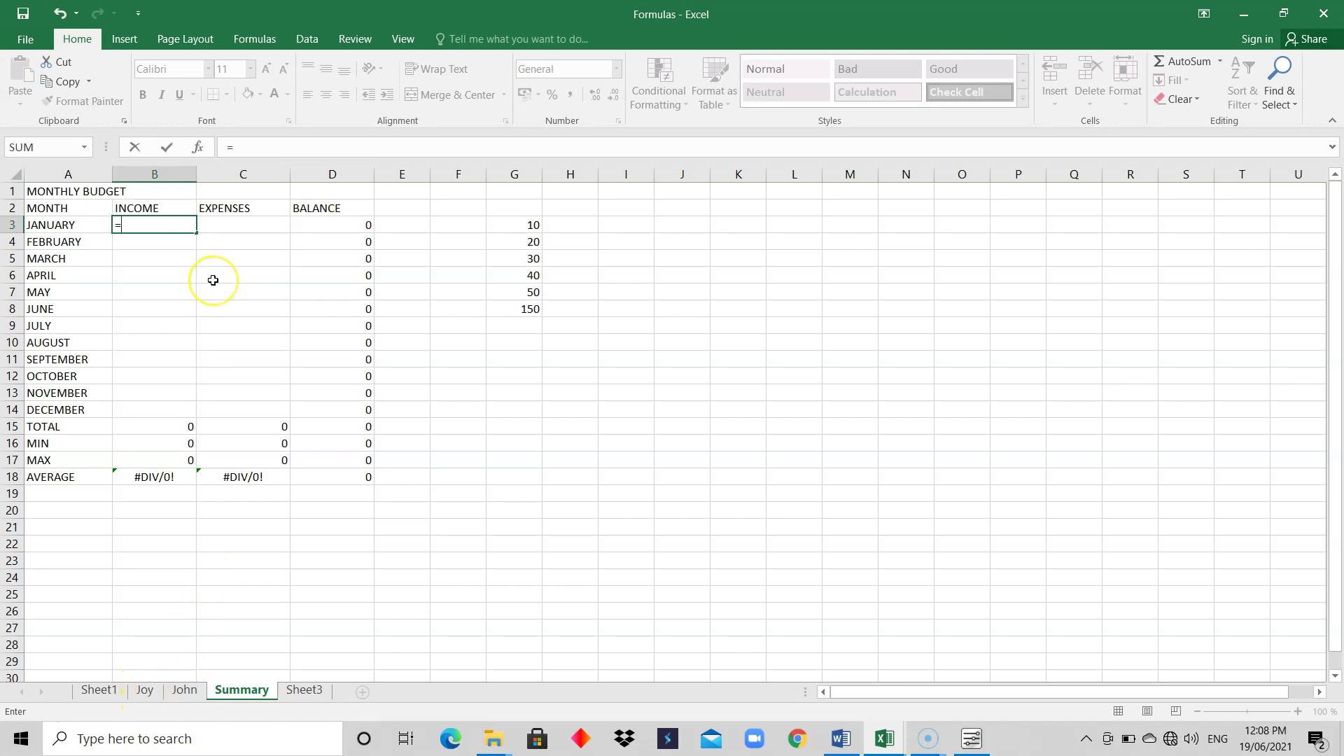
type("Joy!")
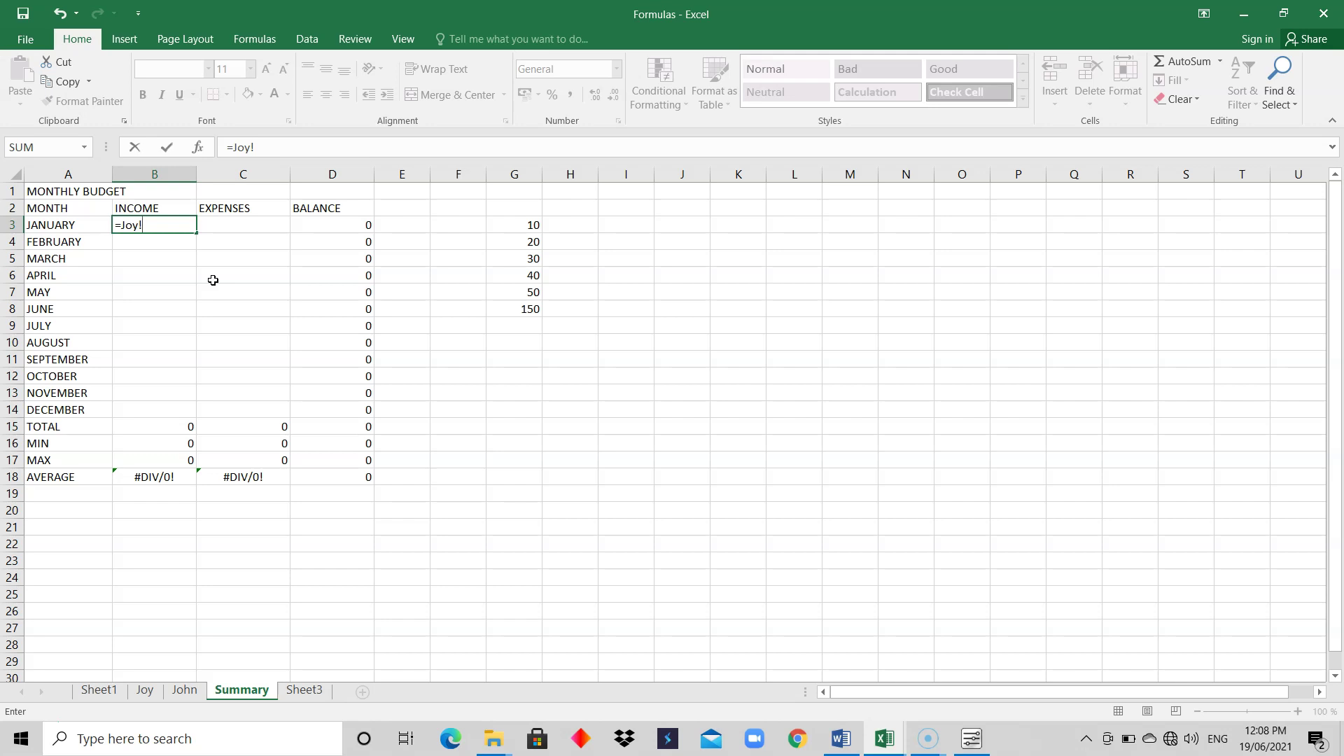
left_click(145, 693)
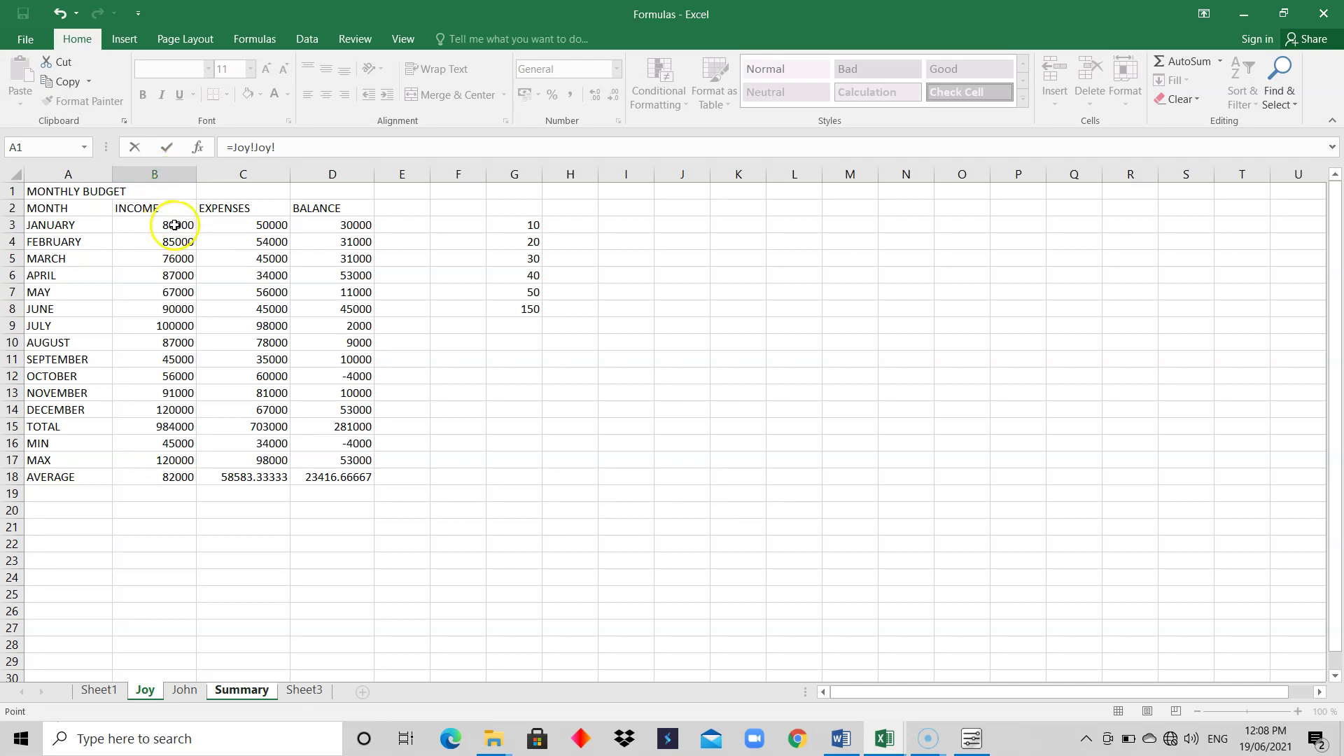
left_click(185, 690)
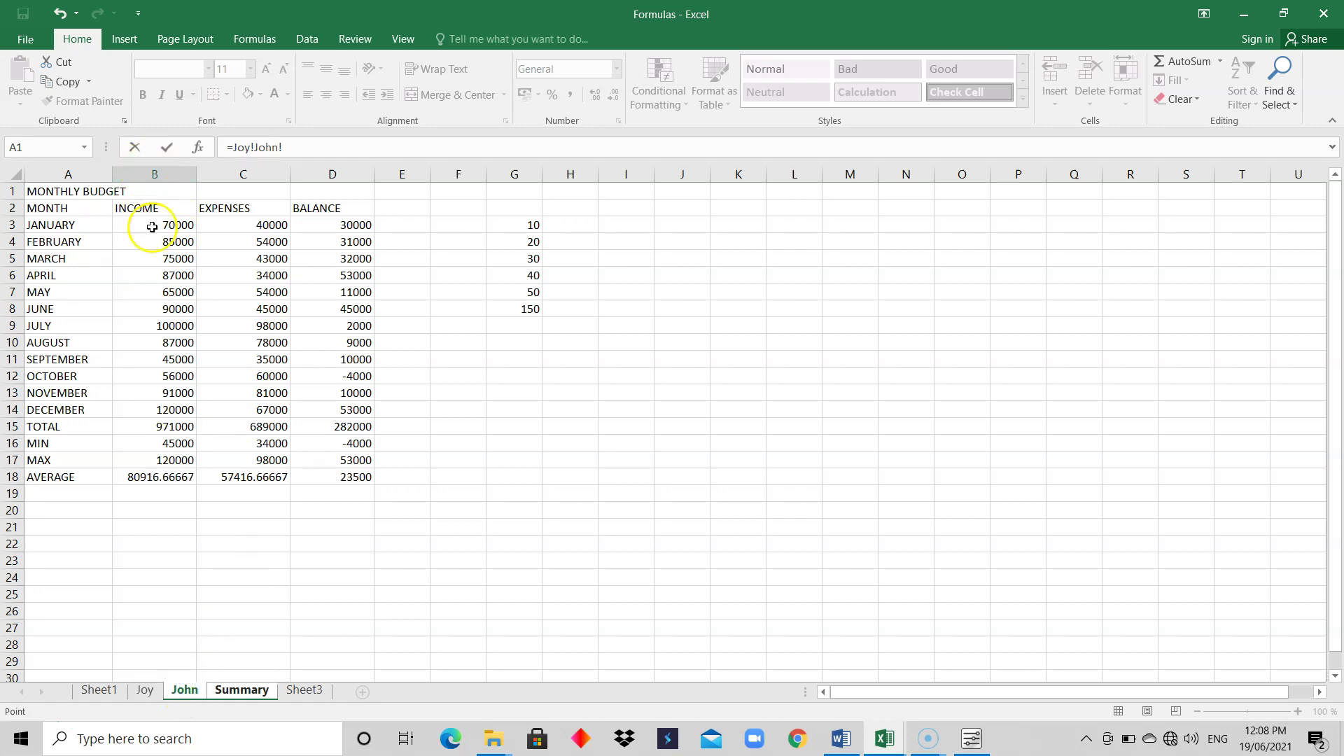
left_click(236, 691)
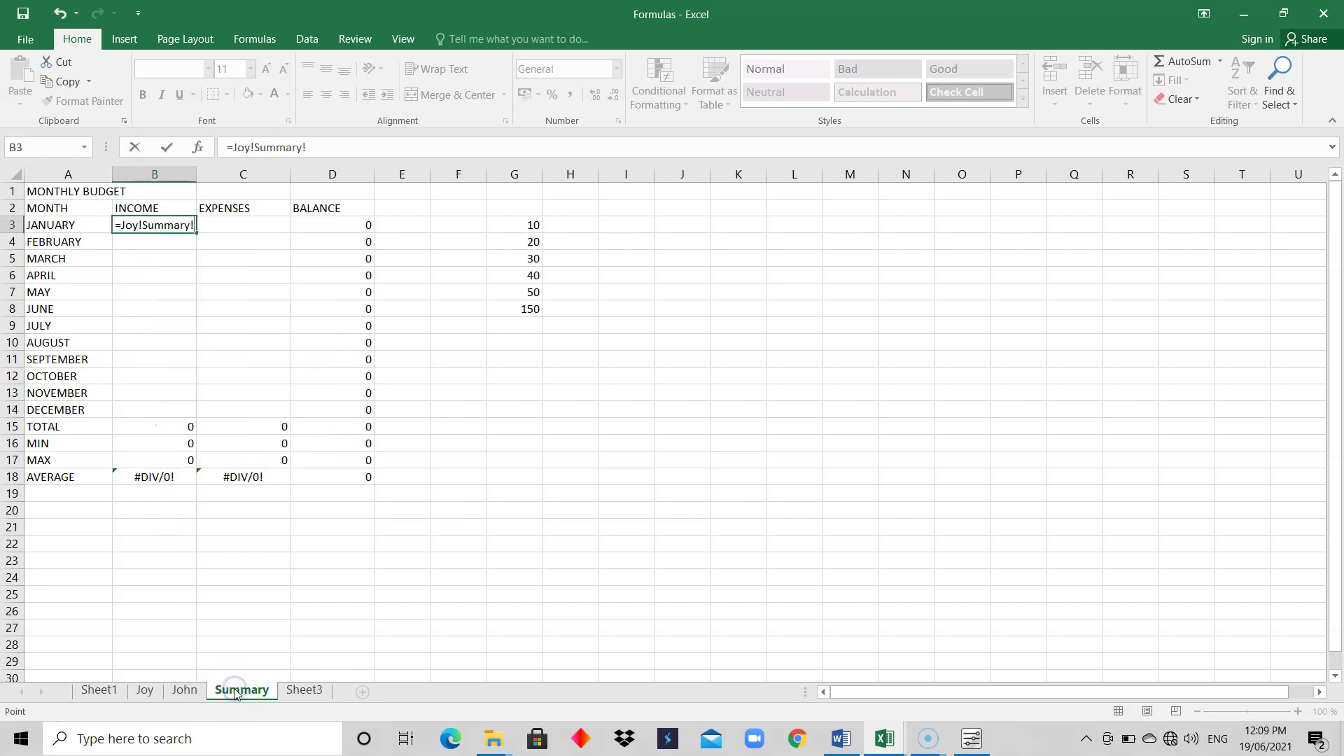
key("BackSpace")
key("BackSpace")
key("BackSpace")
key("BackSpace")
key("BackSpace")
key("BackSpace")
key("BackSpace")
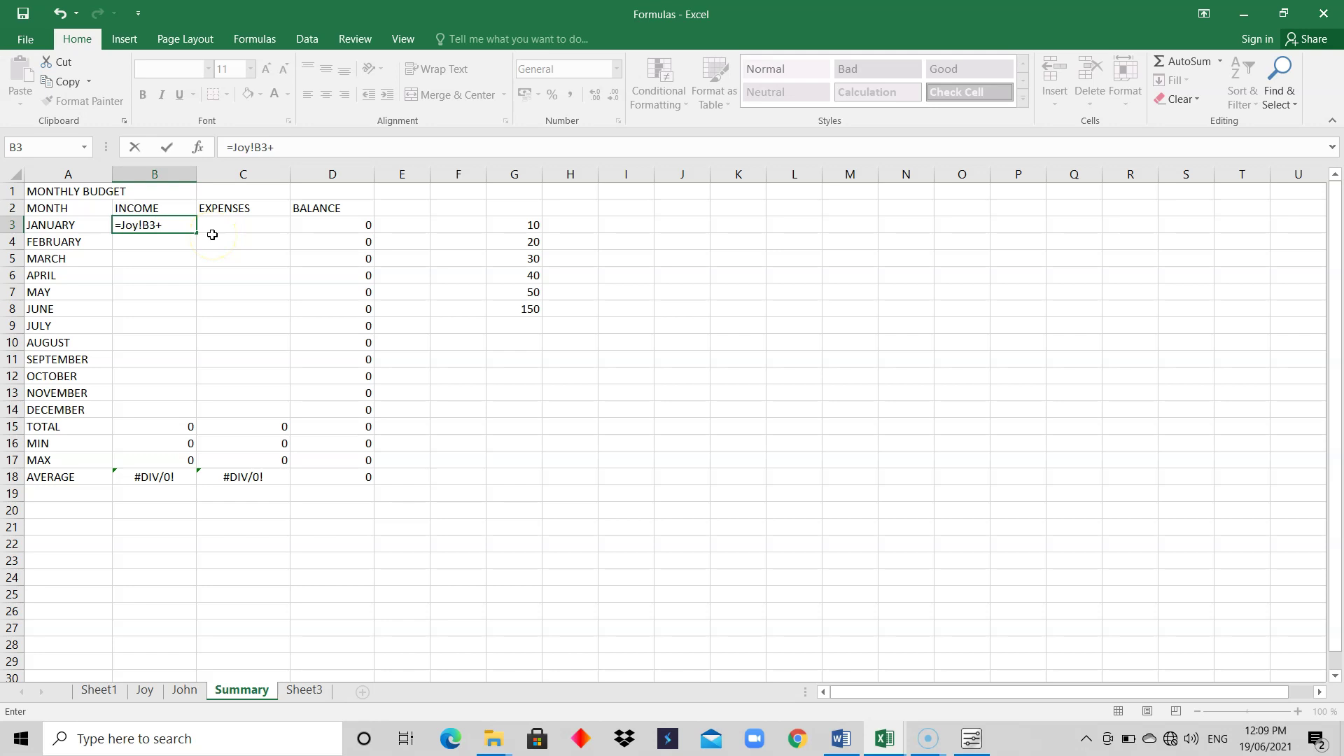
type("ohn!B3")
key("Return")
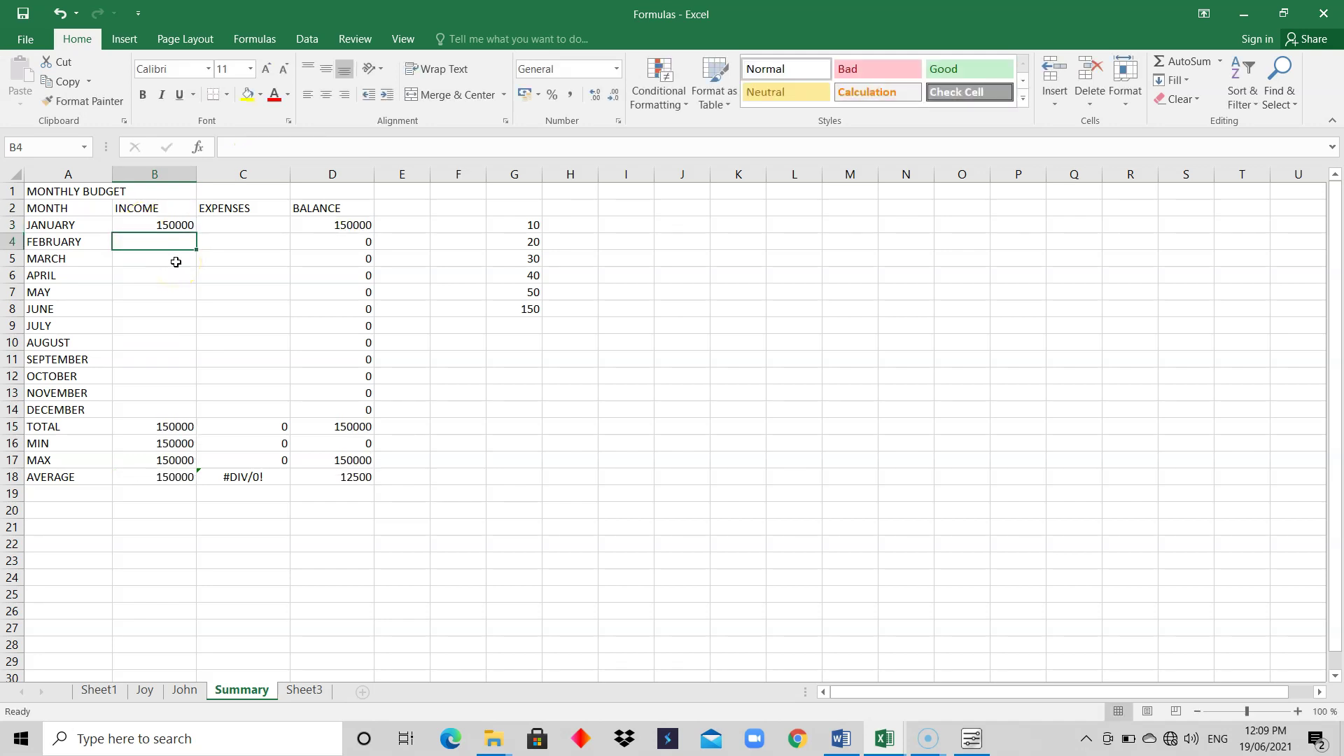
- Check the Summary sheet's January income formula against the January income cell on each person's sheet
left_click(169, 226)
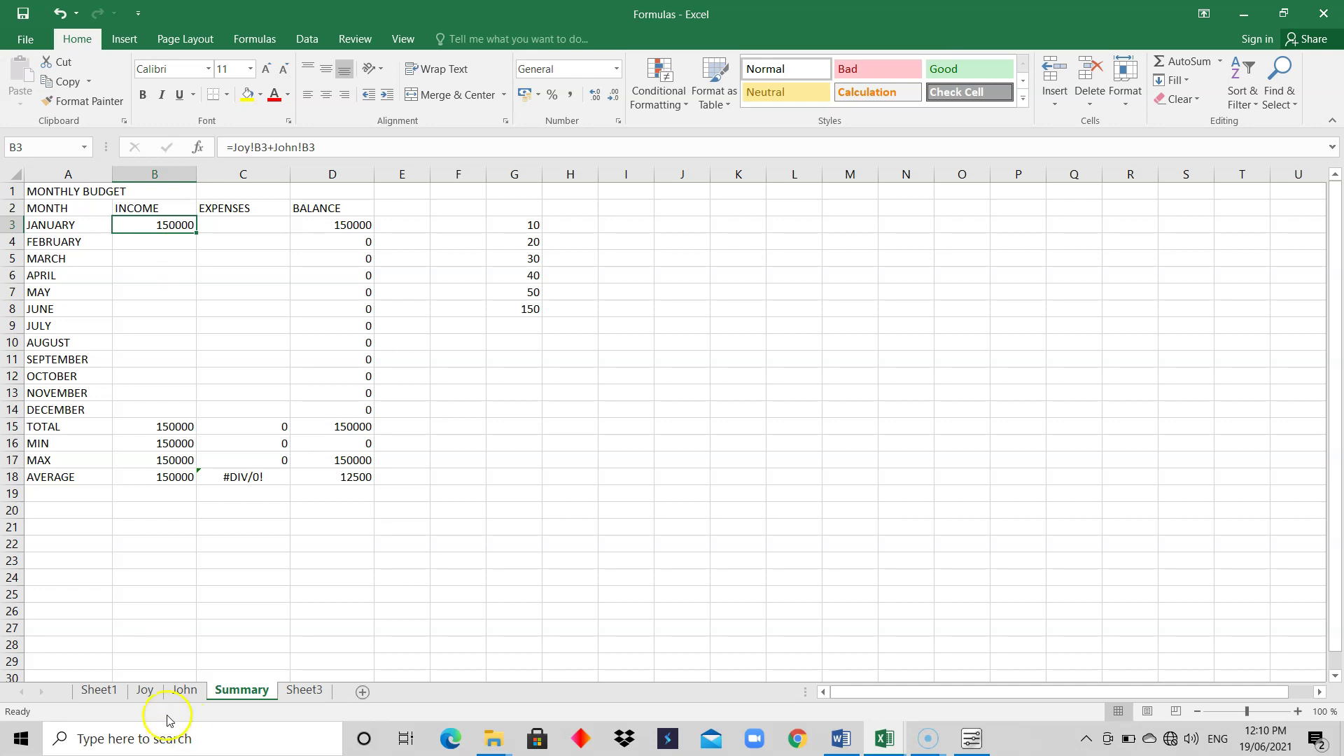
left_click(144, 689)
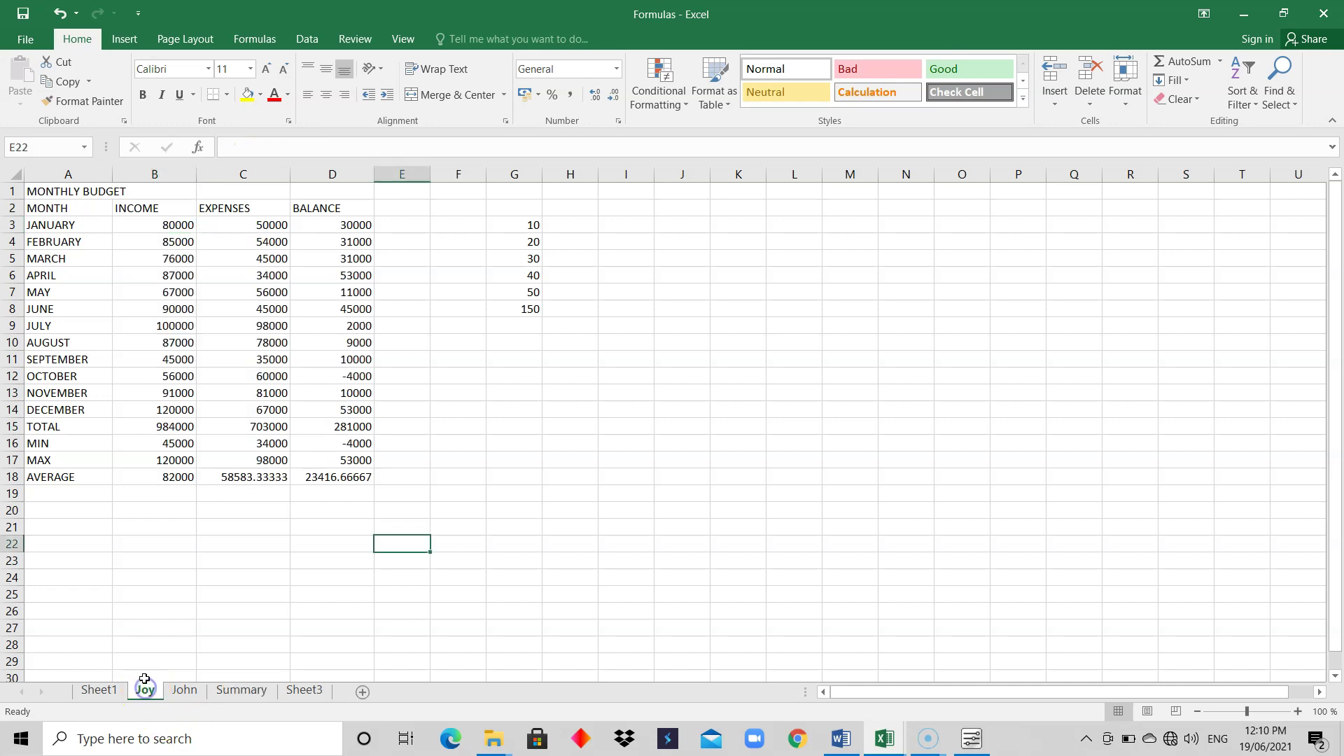
left_click(182, 227)
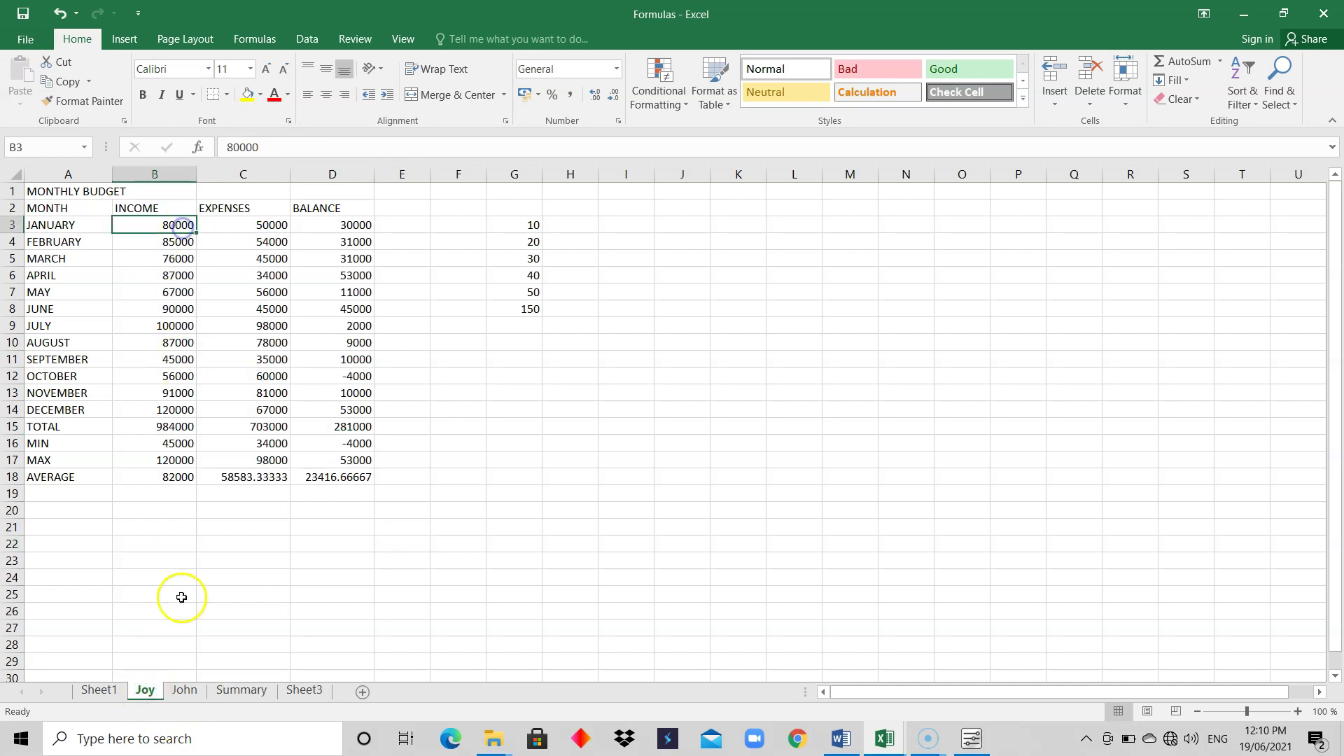
left_click(186, 691)
left_click(168, 228)
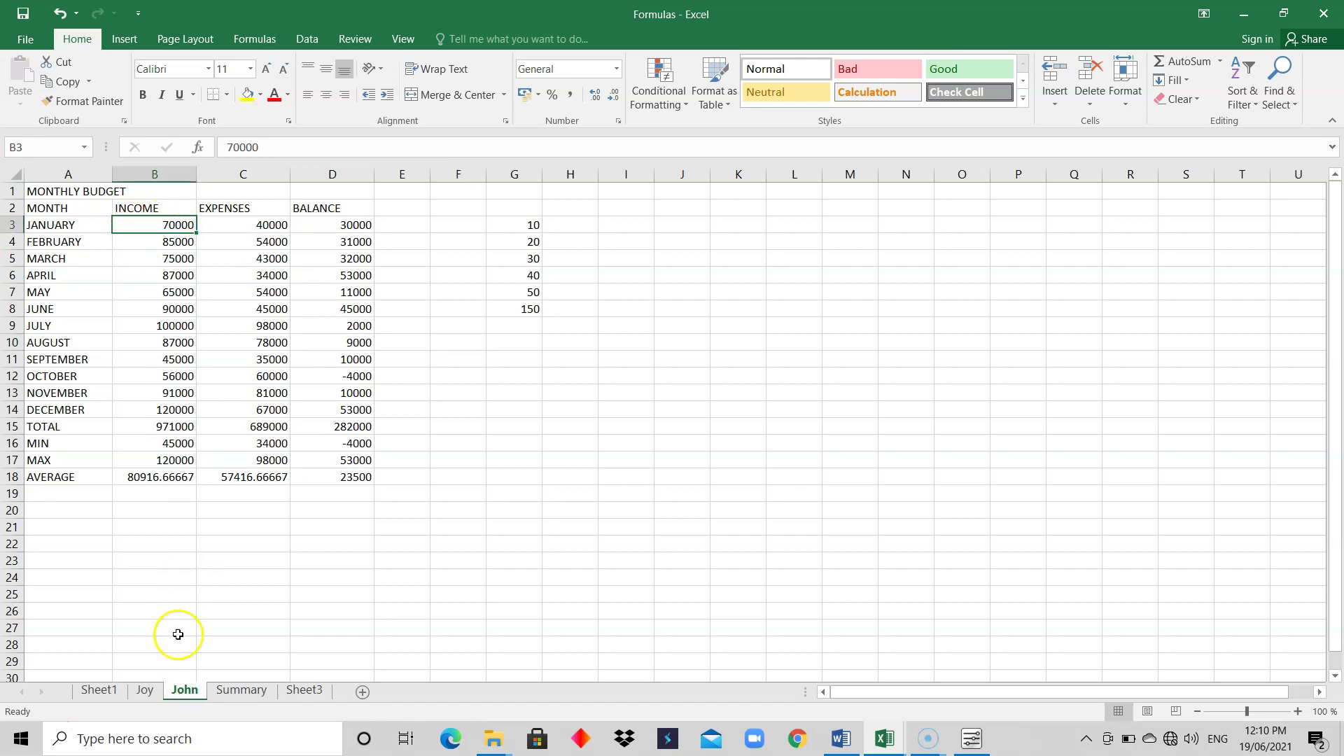
left_click(228, 692)
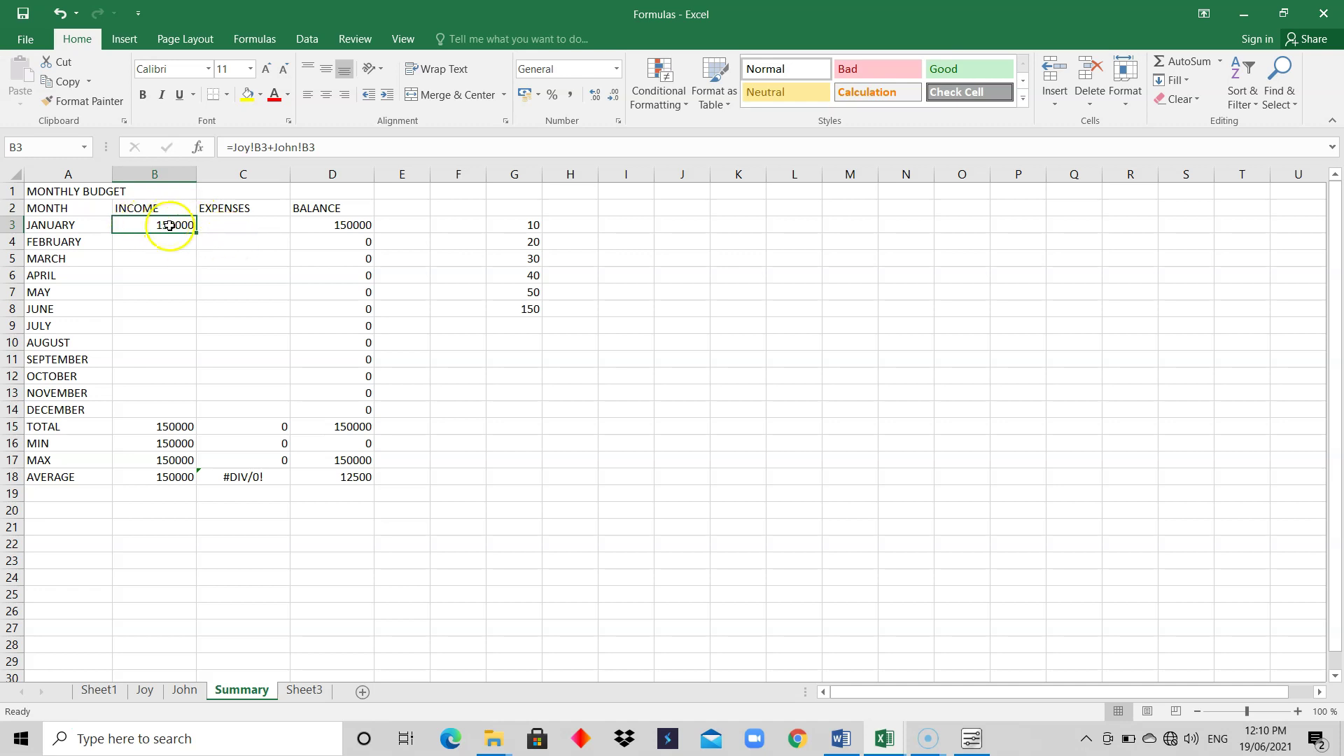
left_click(215, 226)
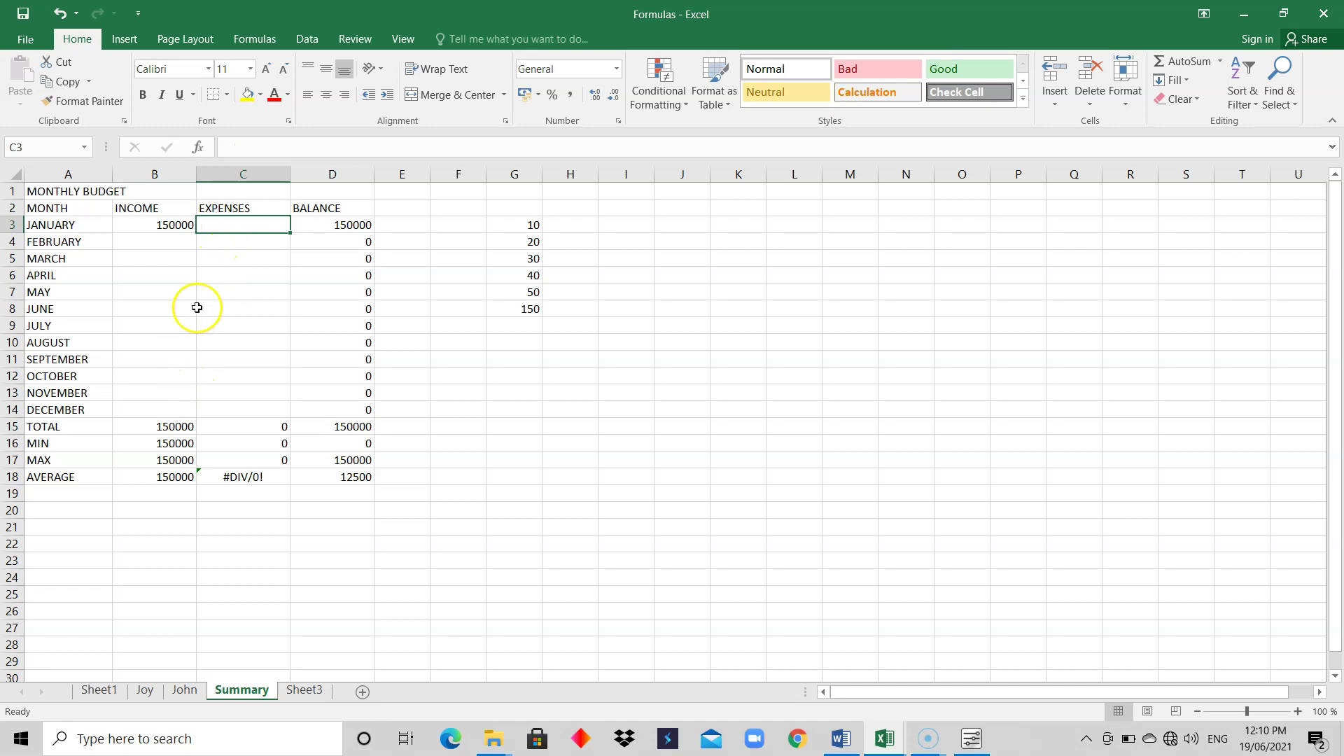
type("=")
key("BackSpace")
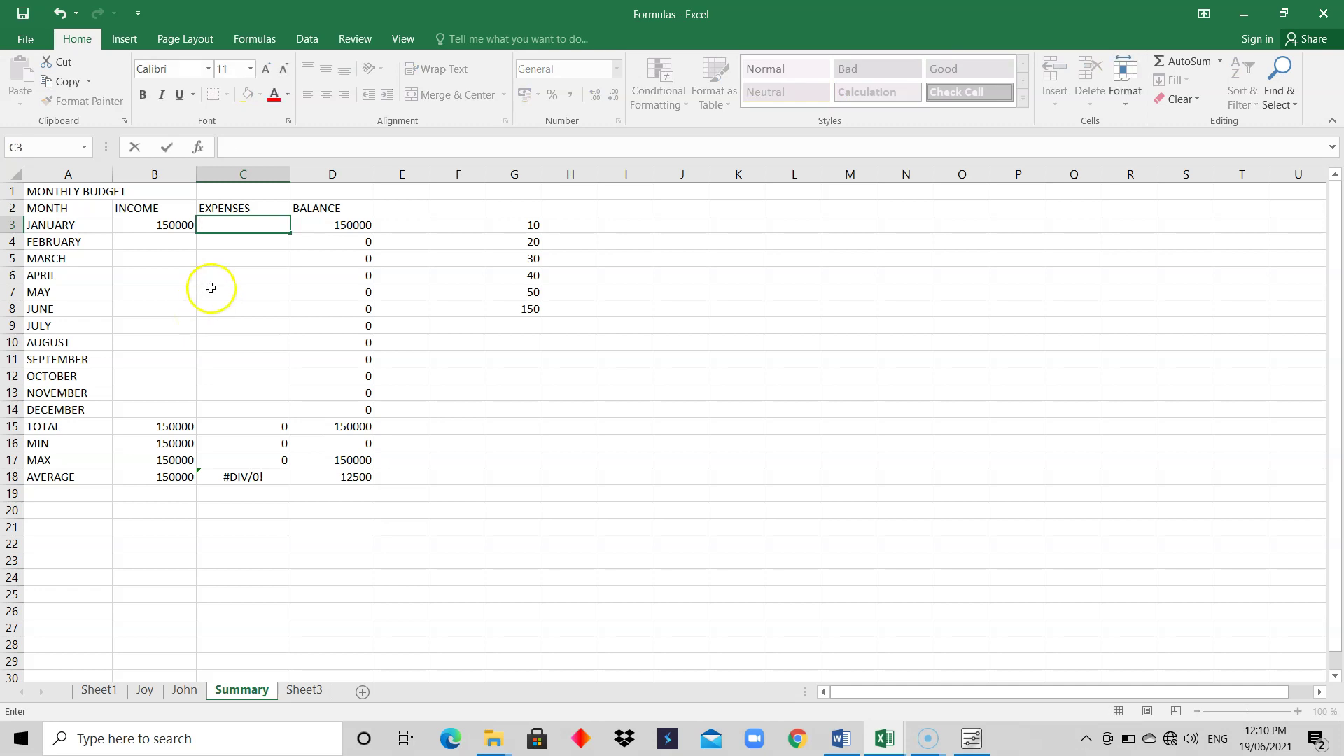
left_click(186, 274)
- Locate January expenses on both people's sheets, and enter a formula in C3 of the Summary sheet adding their C3 cells
left_click(224, 225)
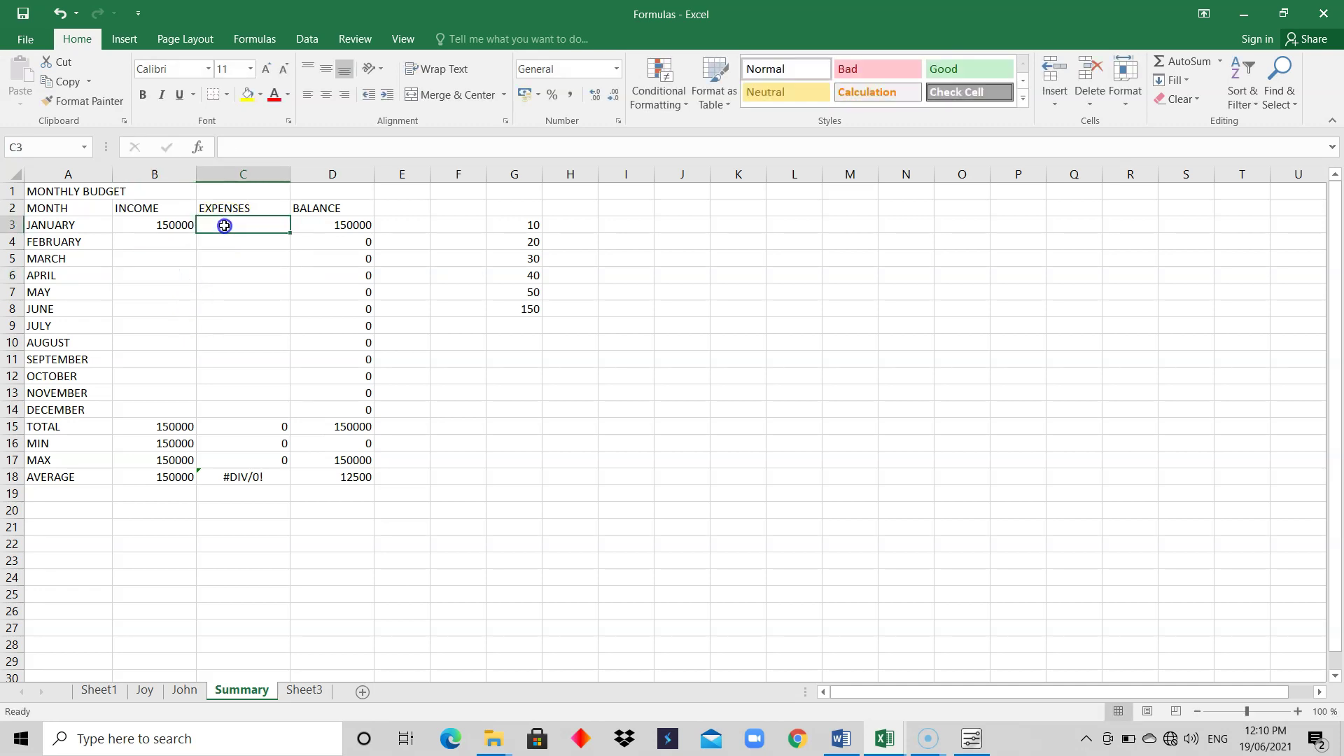
left_click(151, 696)
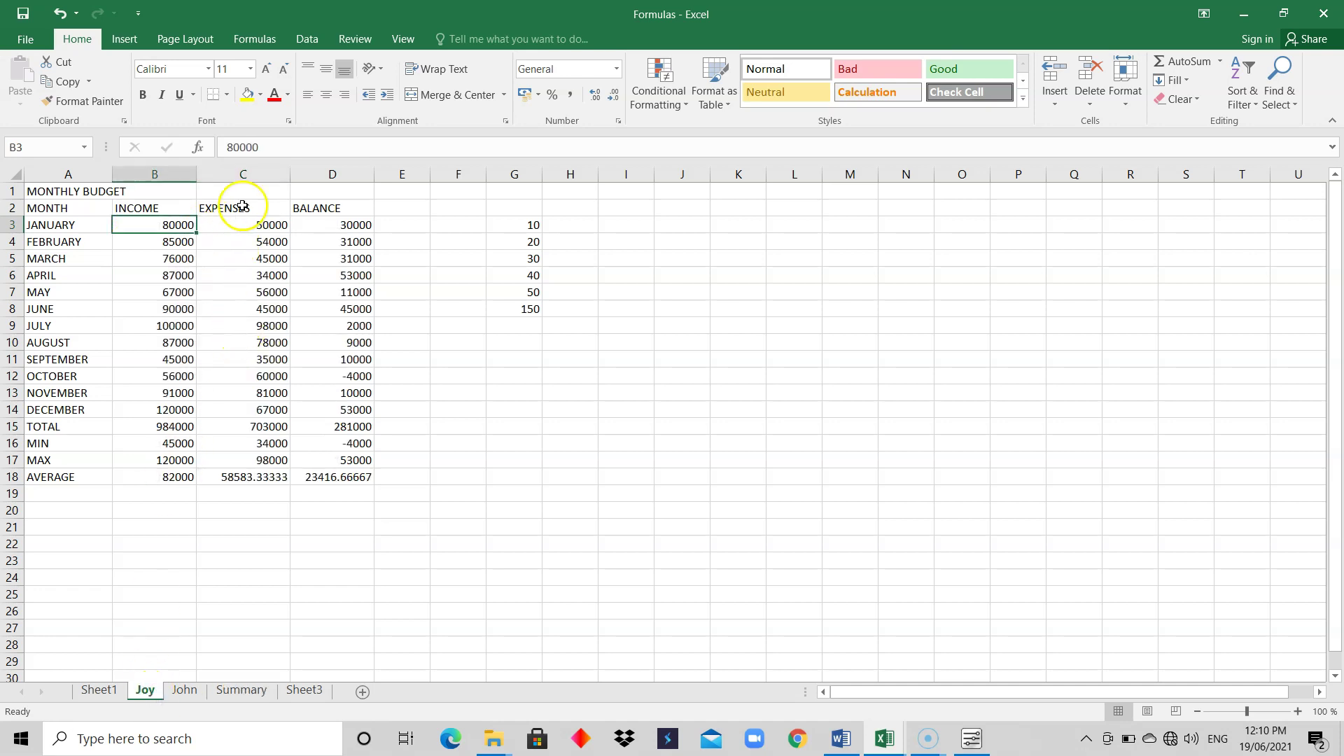
left_click(254, 226)
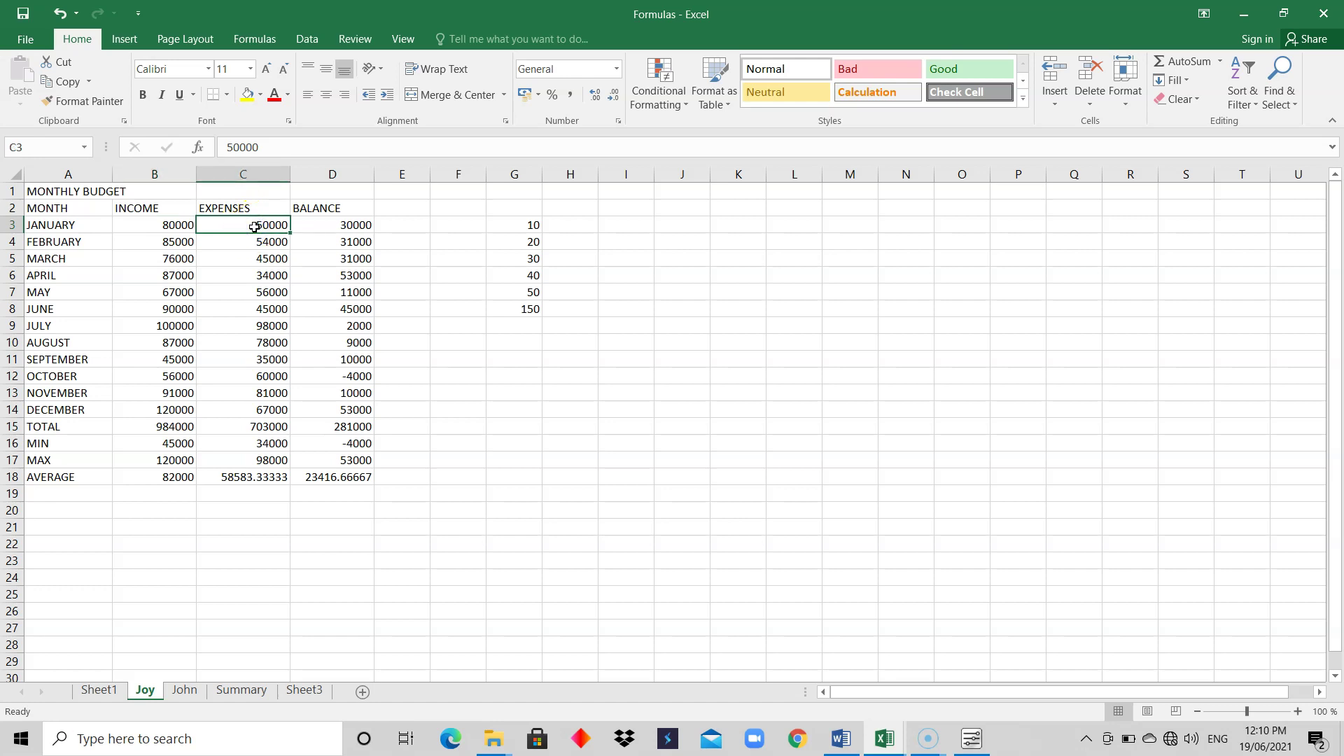
left_click(185, 691)
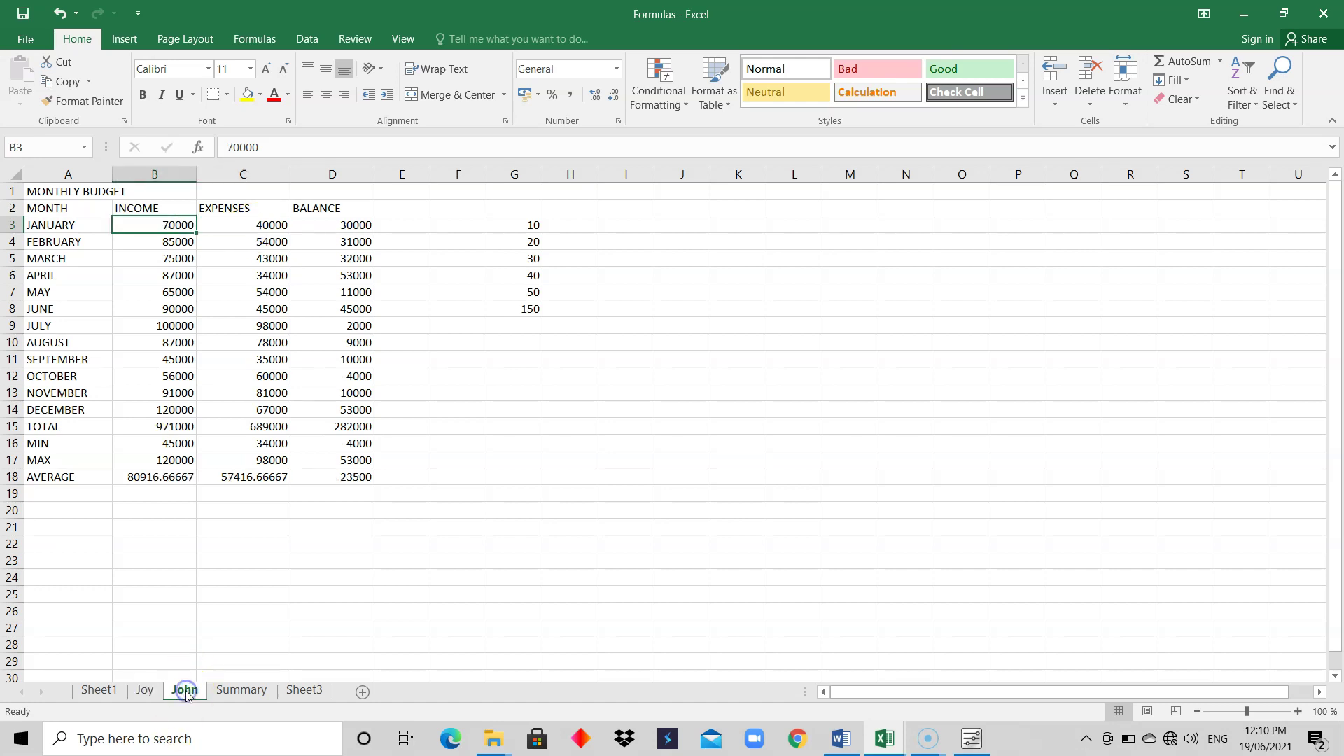
left_click(258, 226)
left_click(258, 226)
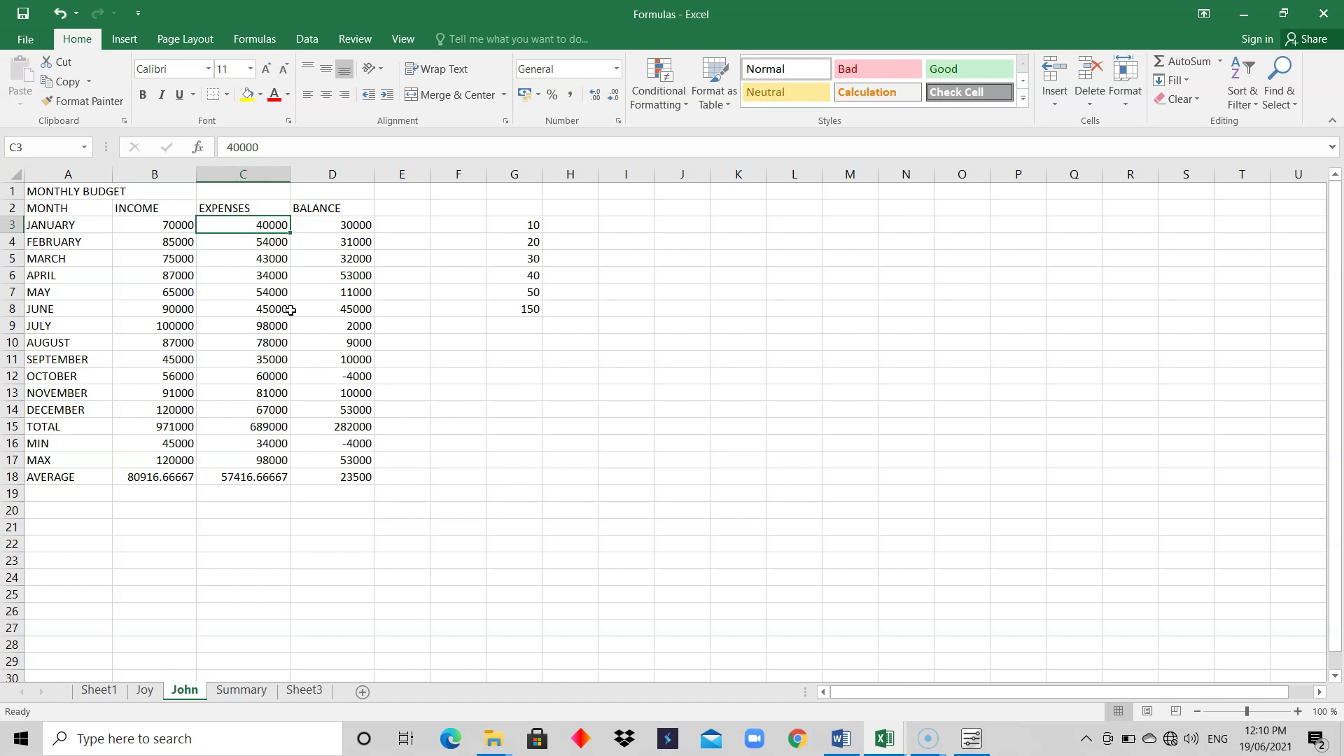
left_click(240, 689)
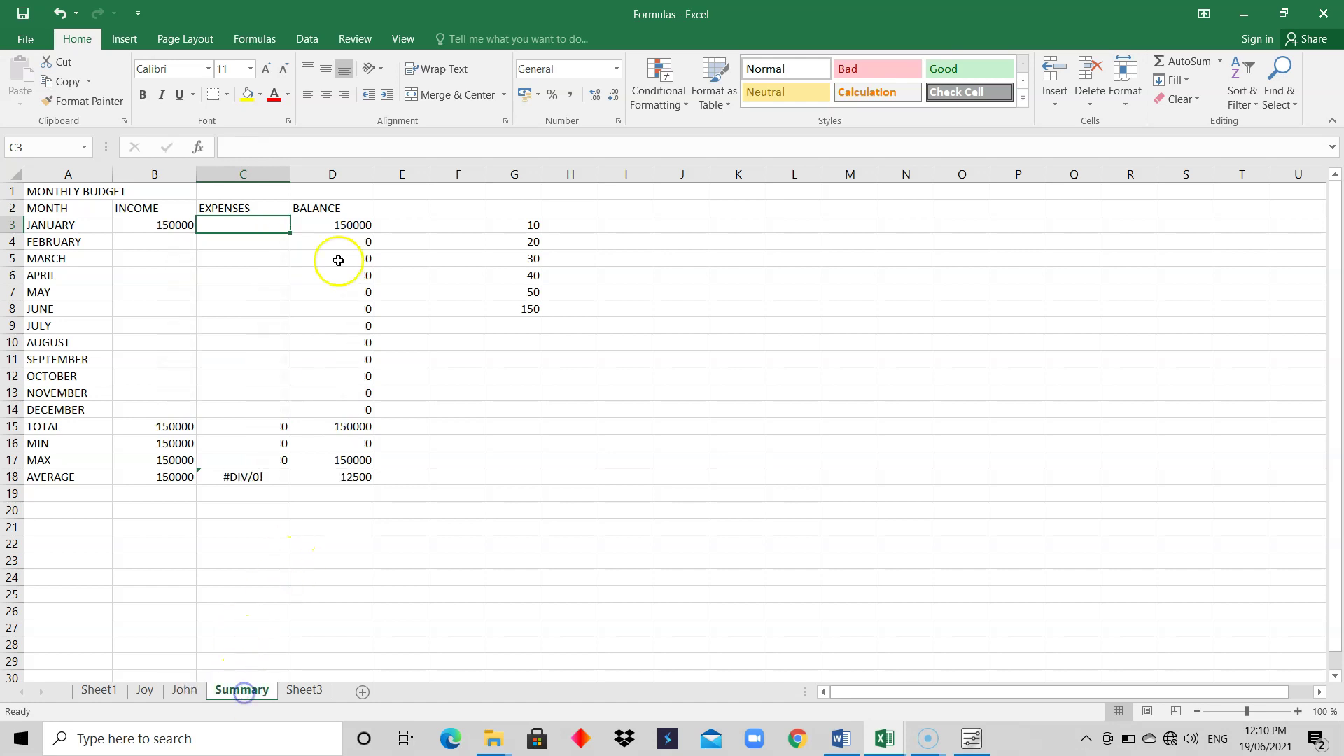
type("=")
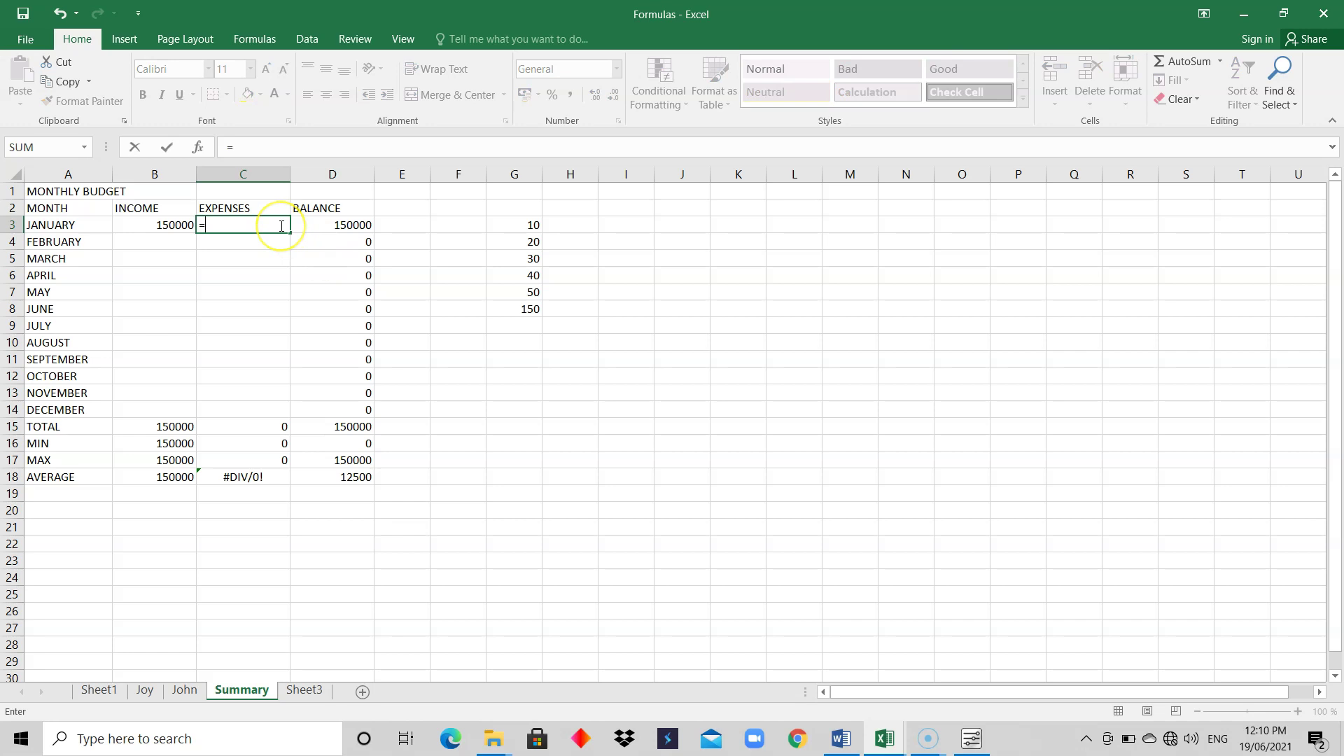
type("Joy!")
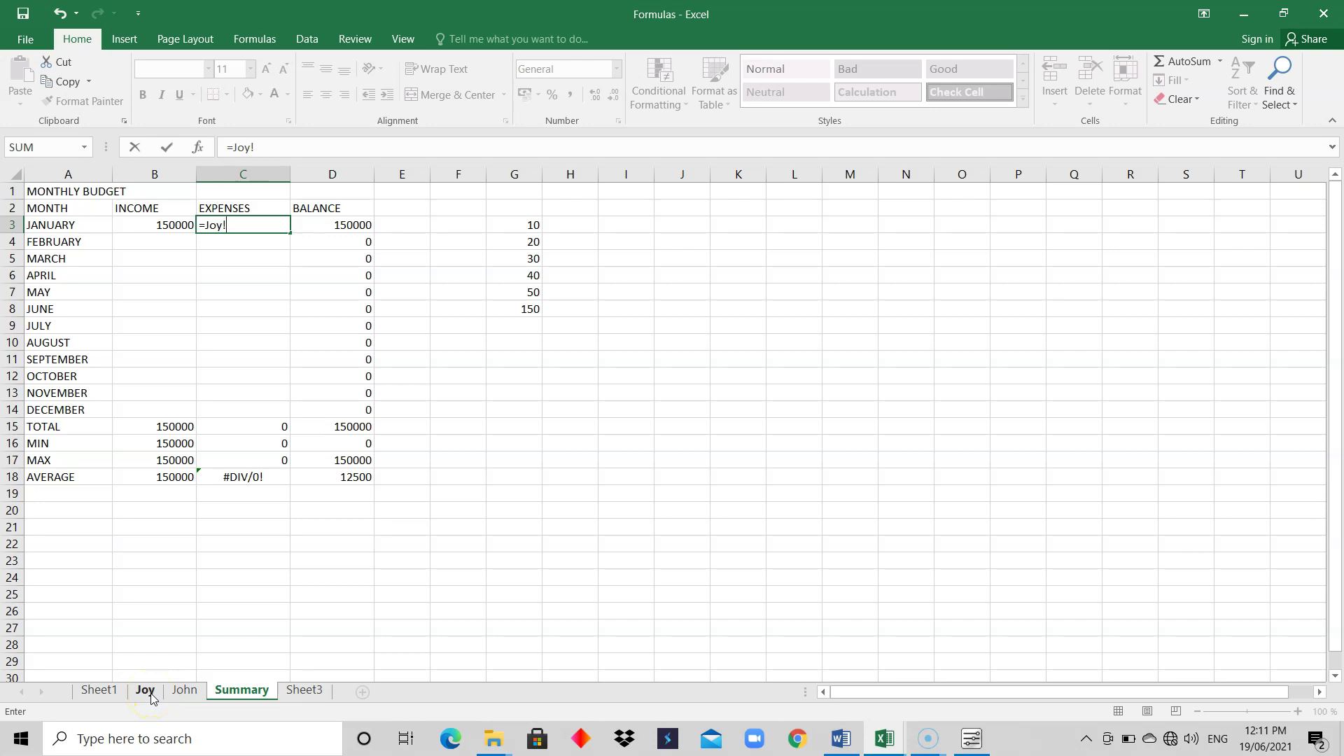
type("C3+John!C3")
key("Return")
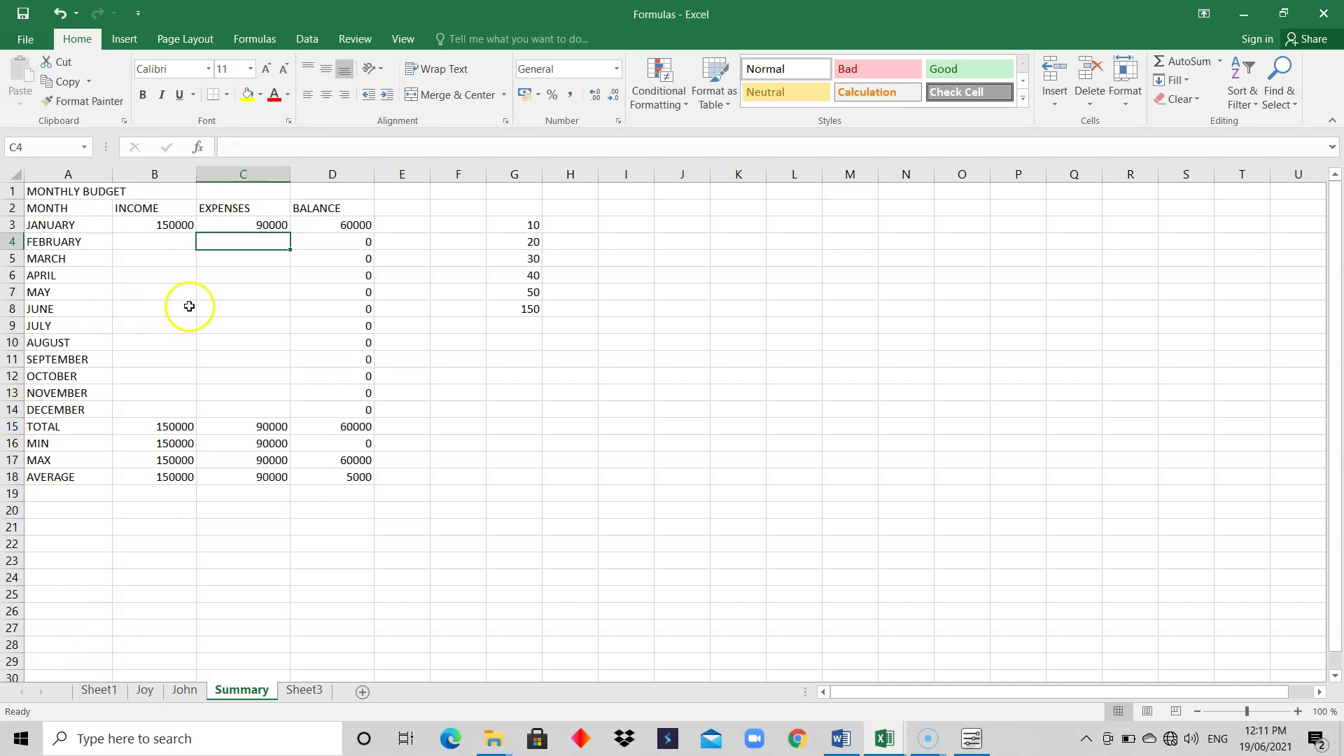
- Review the January expenses on both people's sheets against the combined January expenses on the Summary sheet
left_click(137, 691)
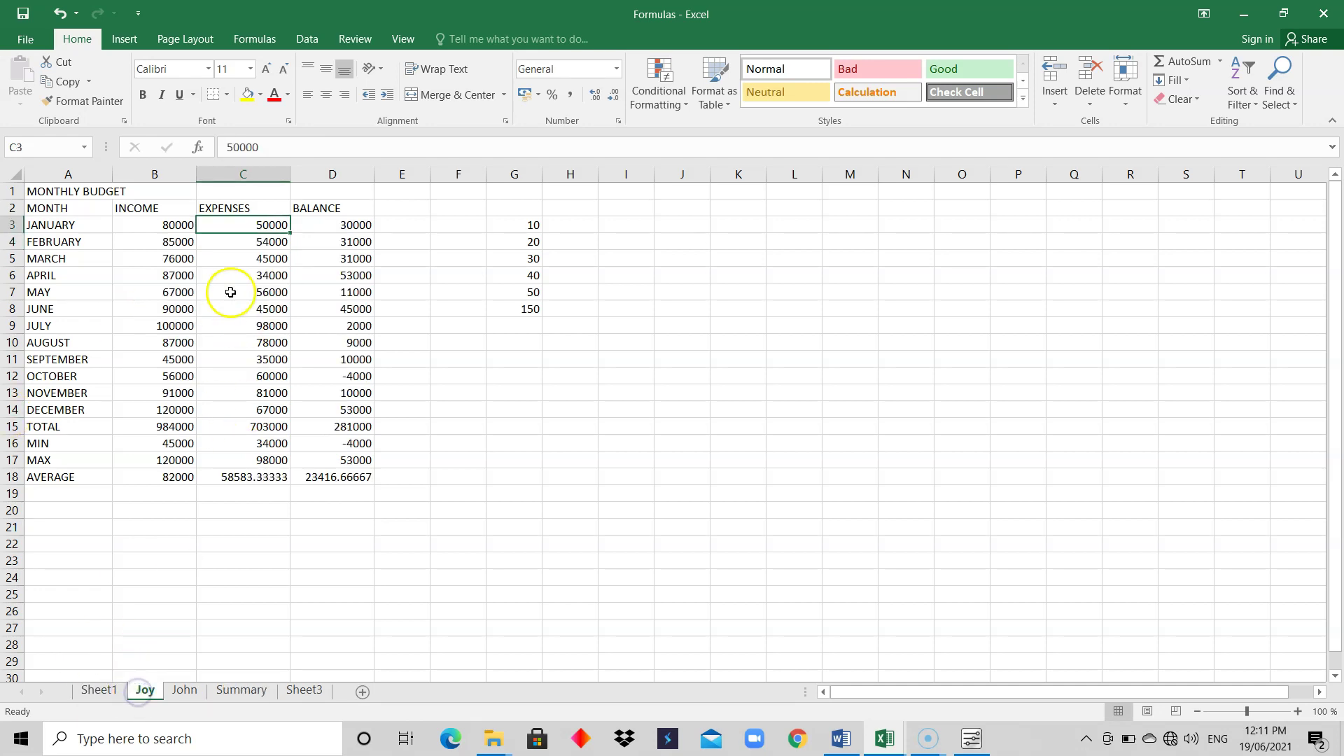
left_click(184, 690)
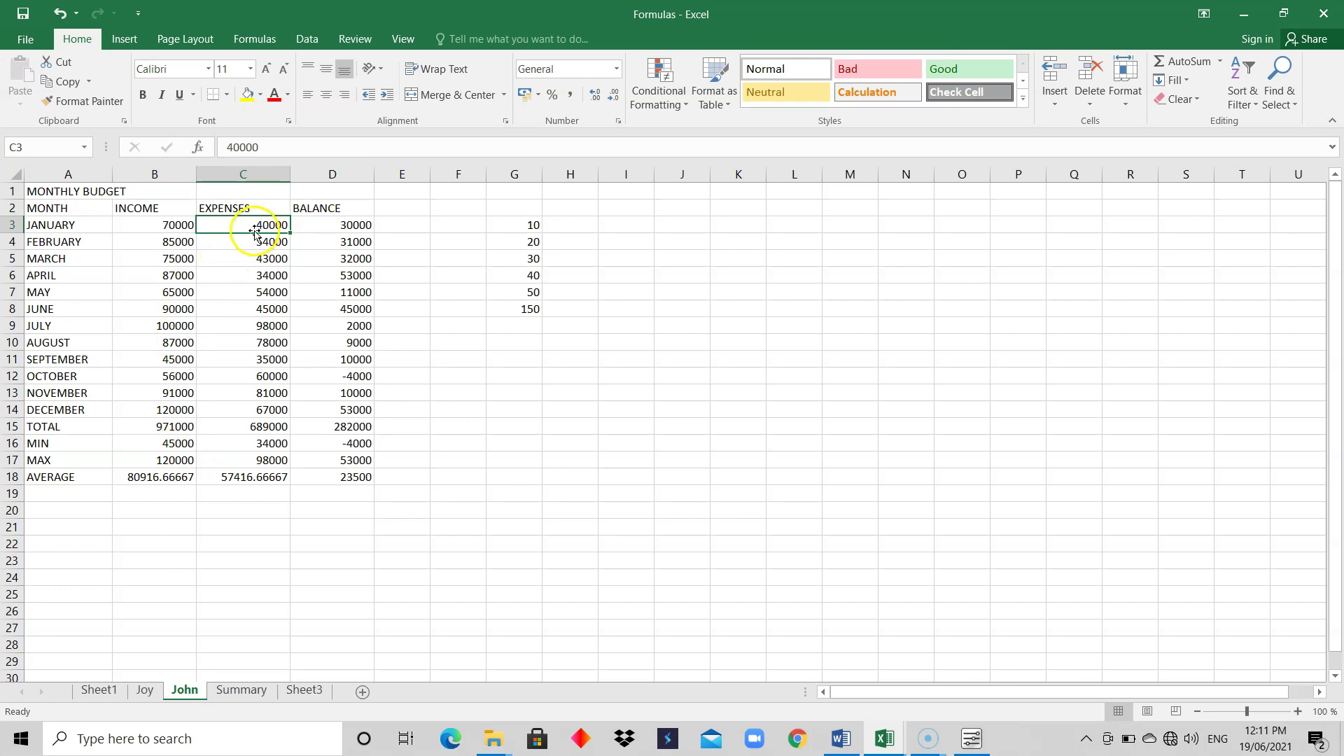
left_click(228, 691)
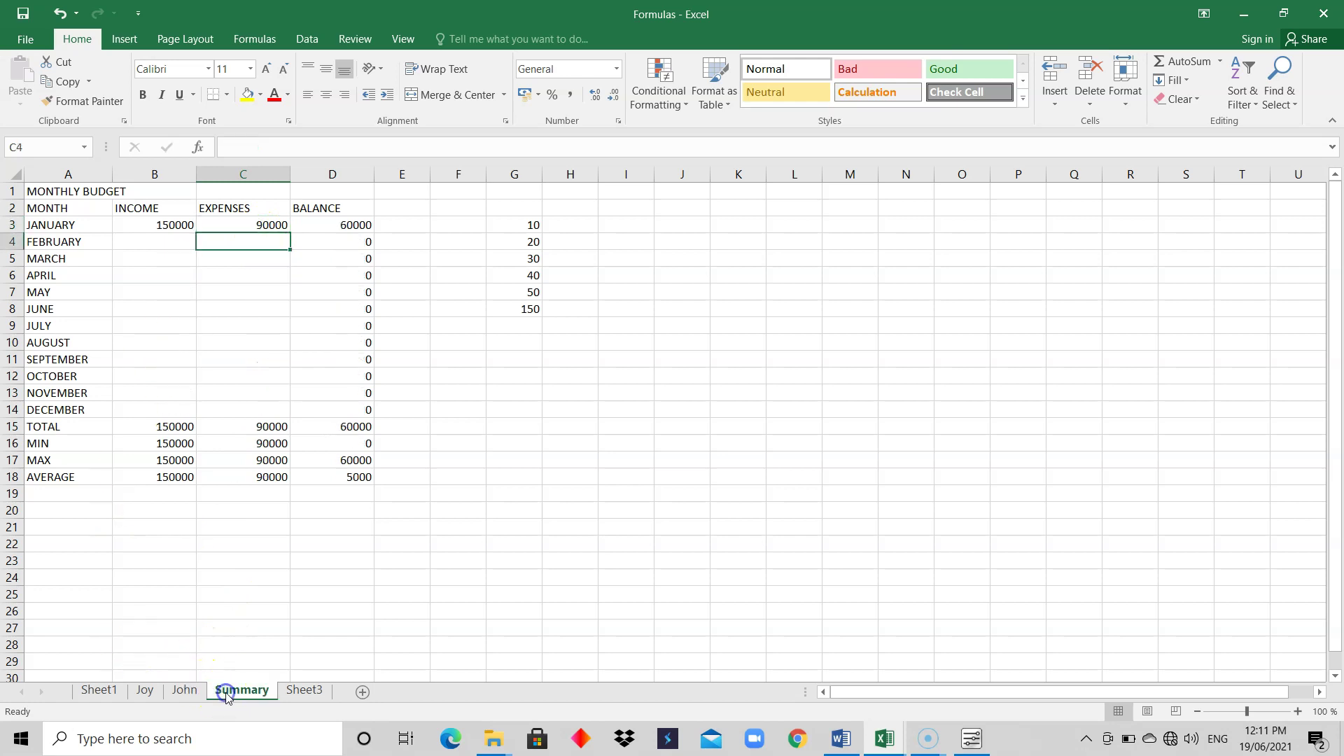
- Fill the January income and expenses formulas in B3 and C3 of the Summary sheet down through December
left_click(265, 223)
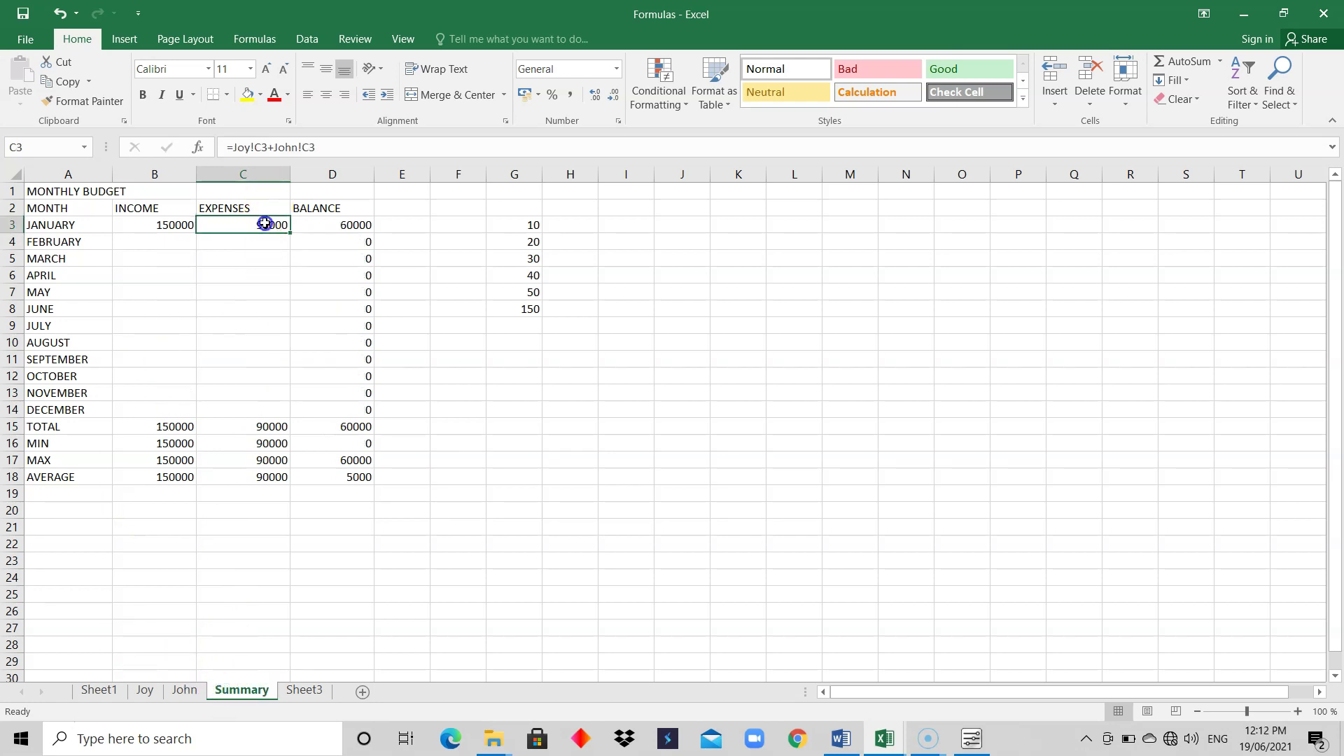
left_click(345, 224)
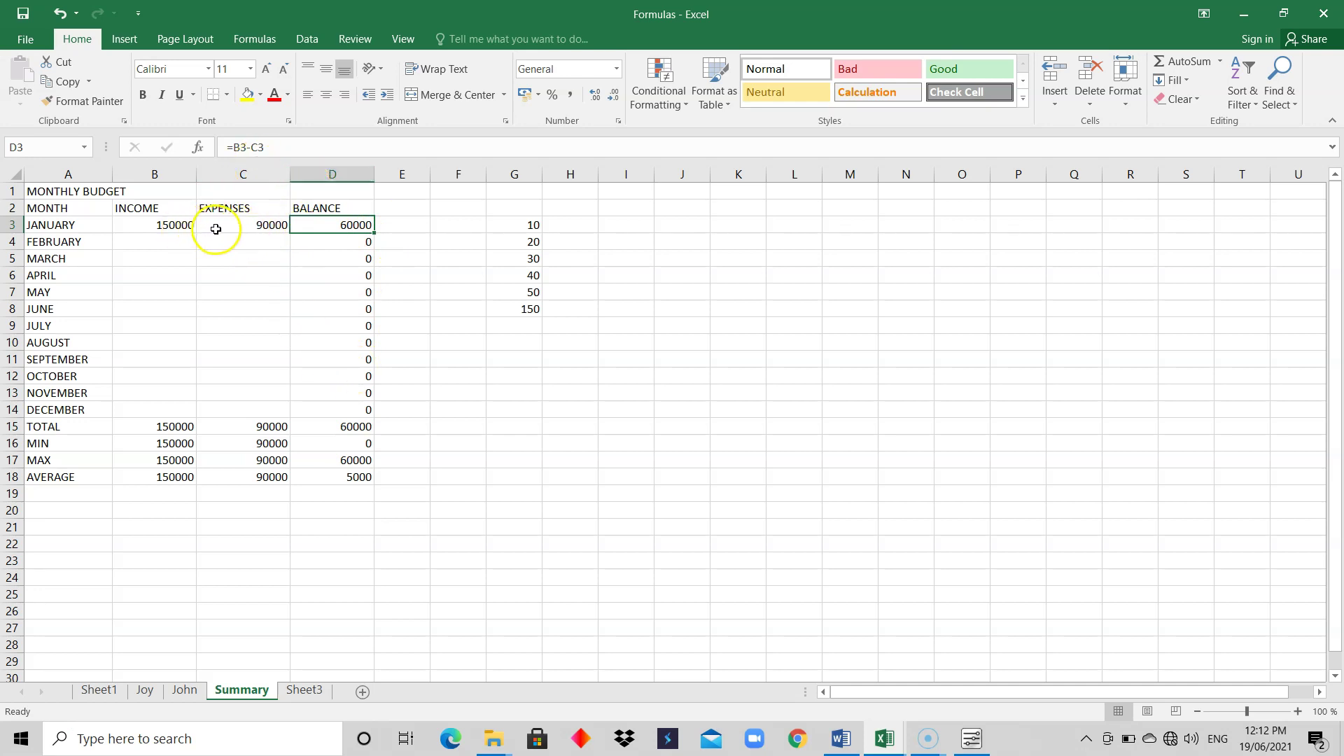
left_click(176, 224)
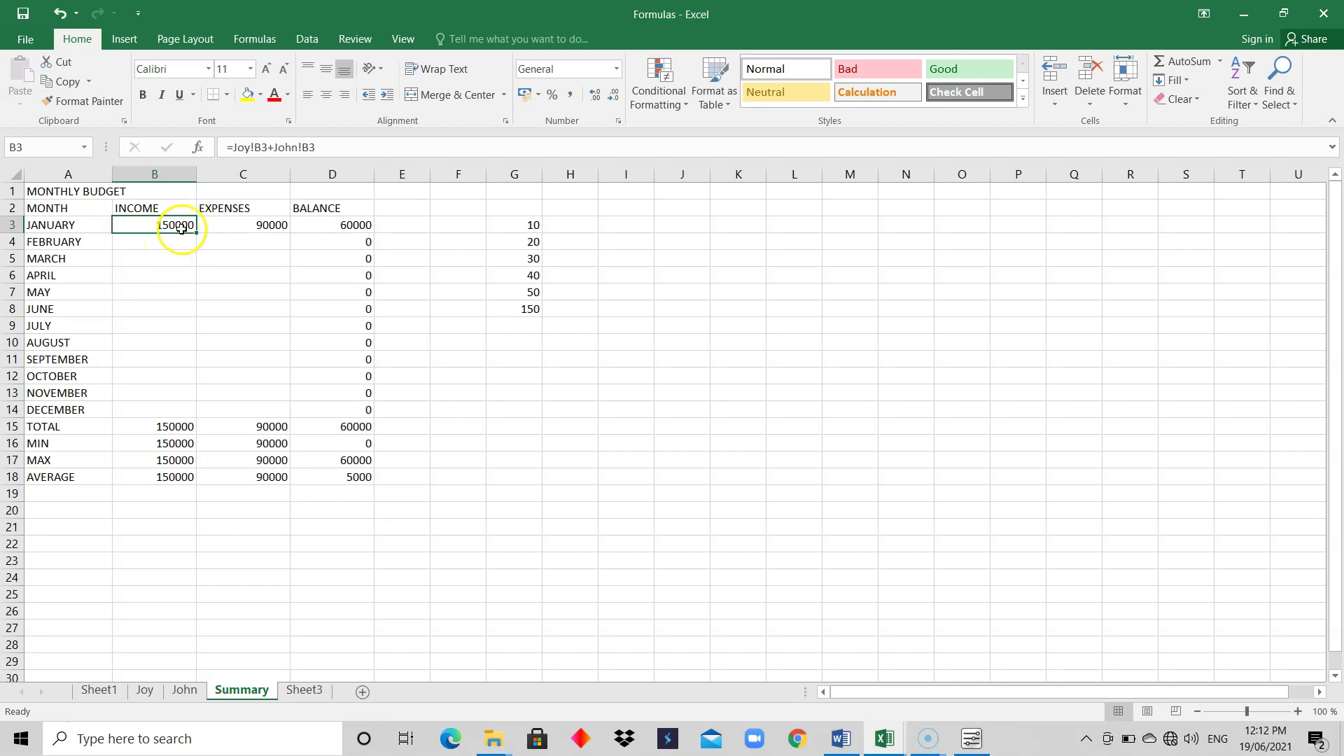
left_click_drag(194, 231, 194, 418)
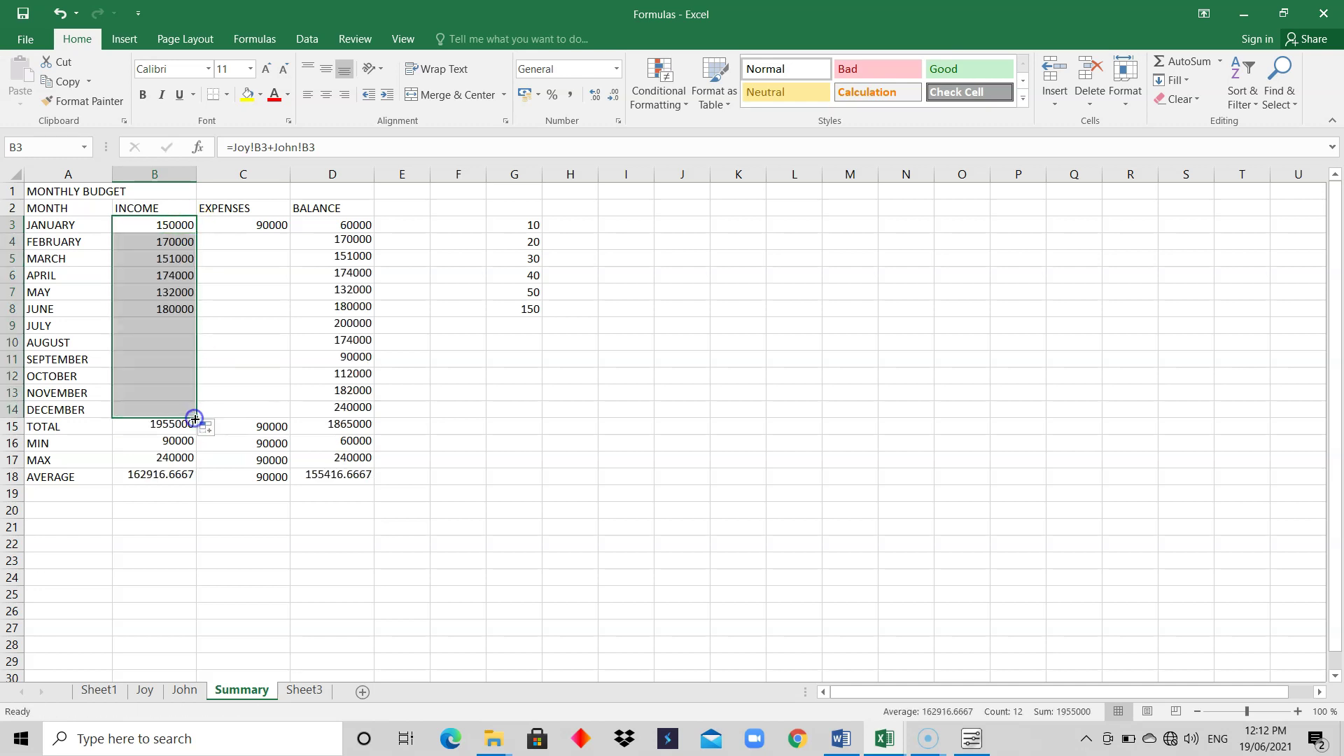
left_click(269, 225)
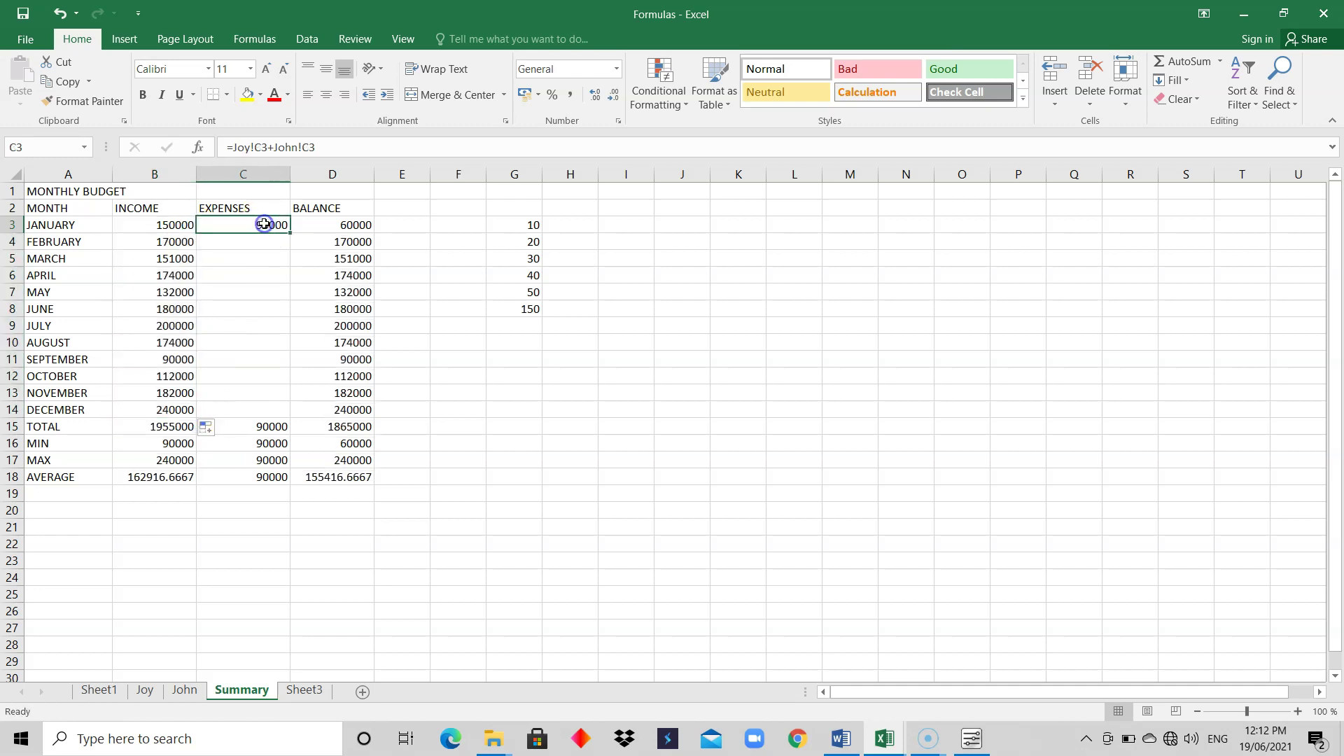
left_click_drag(288, 234, 288, 415)
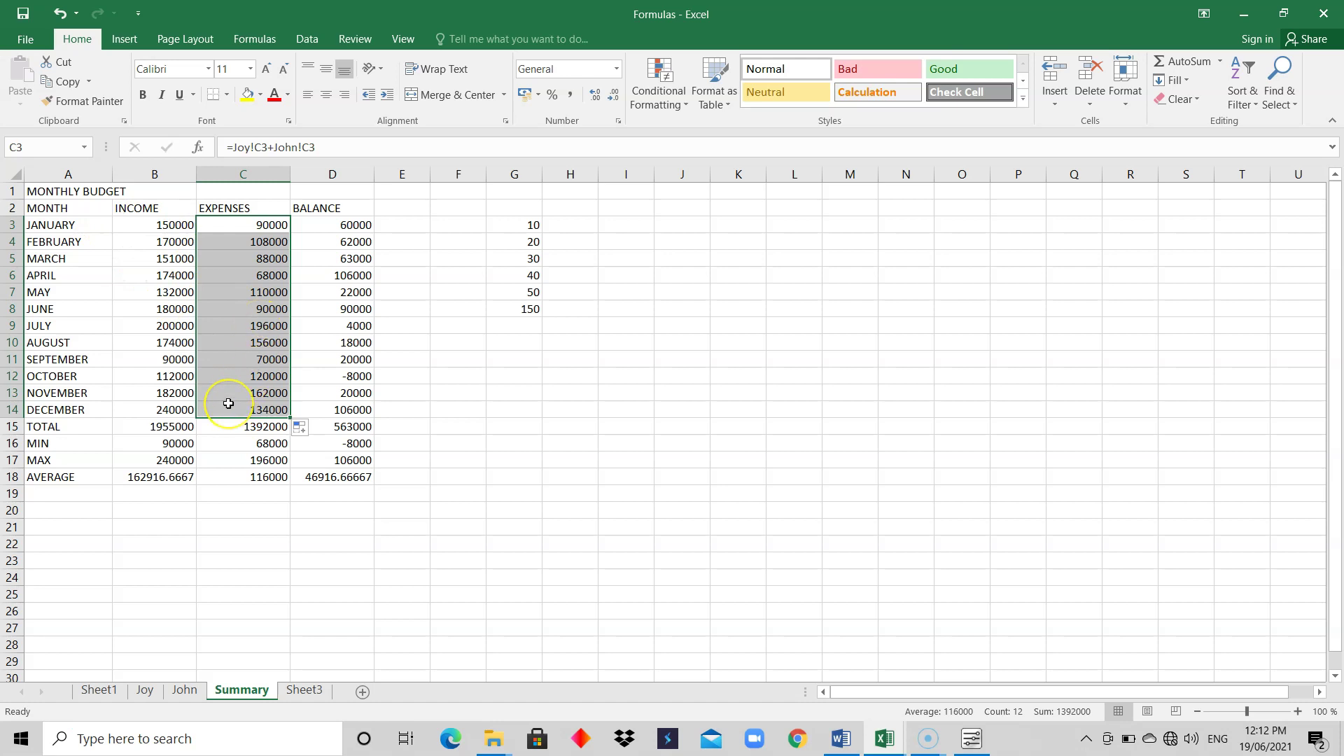
- Clear the monthly income and expenses in B3:C14 of the Summary sheet
left_click(157, 225)
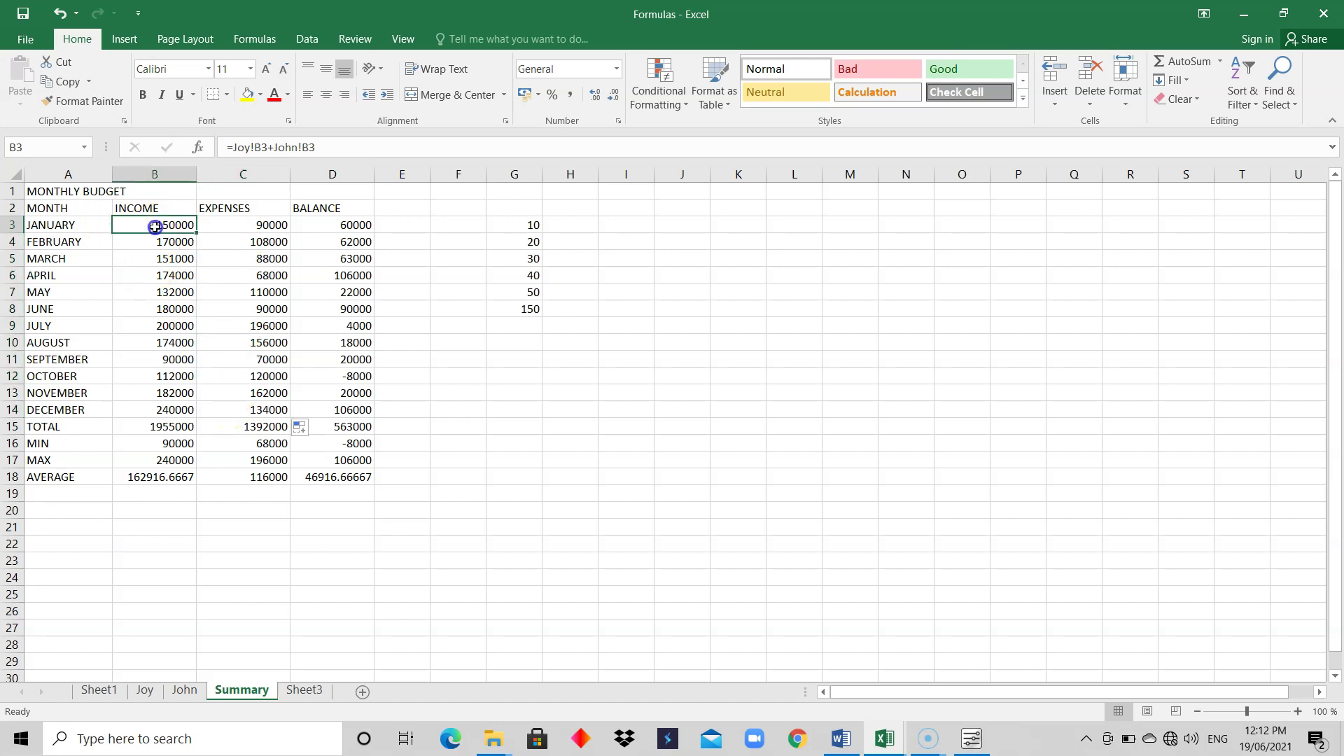
left_click_drag(156, 225, 260, 412)
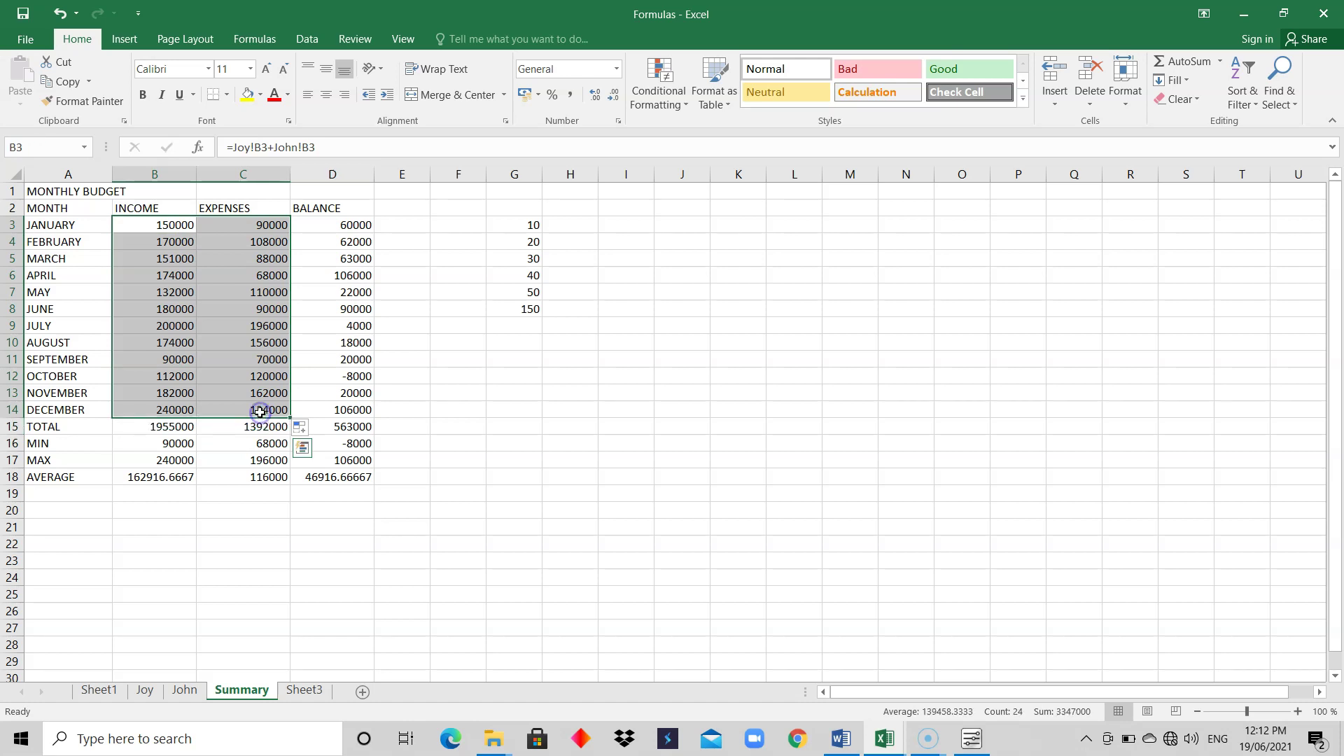
key("Delete")
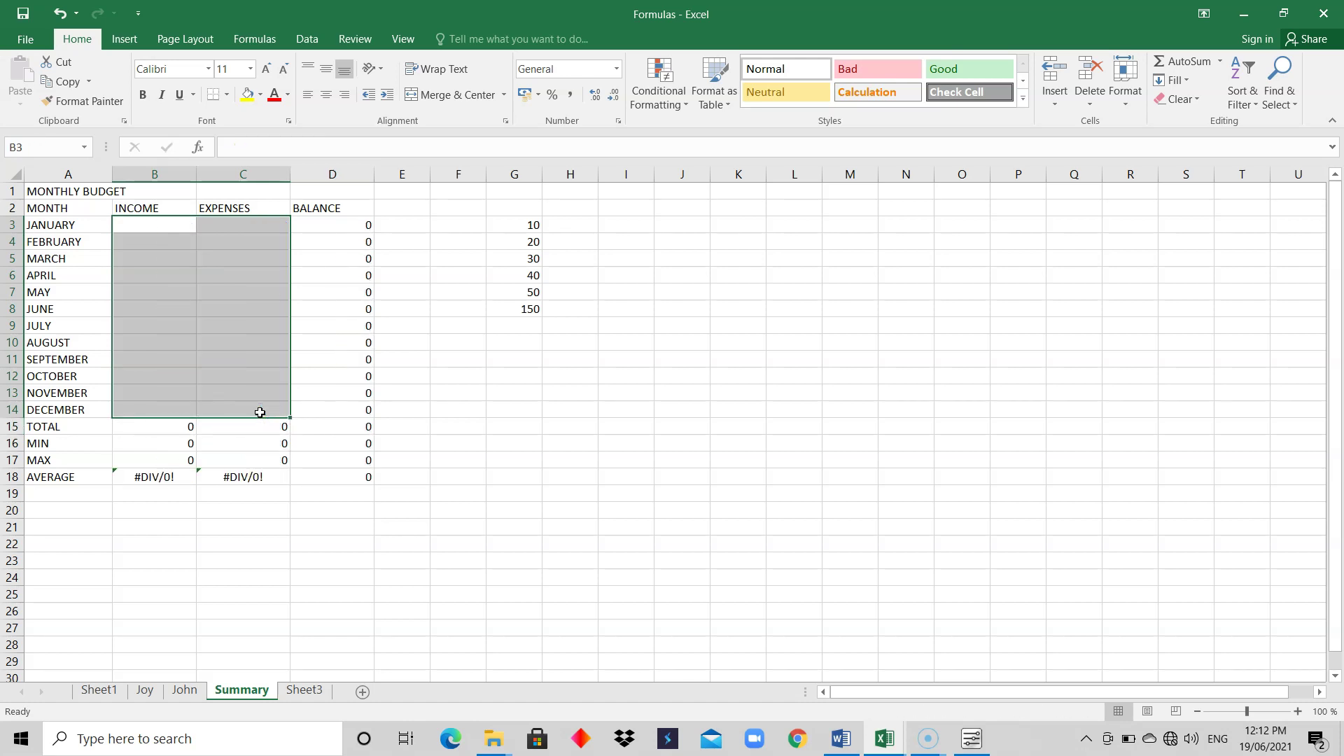
- Enter a formula in B3 of the Summary sheet that adds the January income cell B3 from both people's sheets with a plus sign
left_click(168, 233)
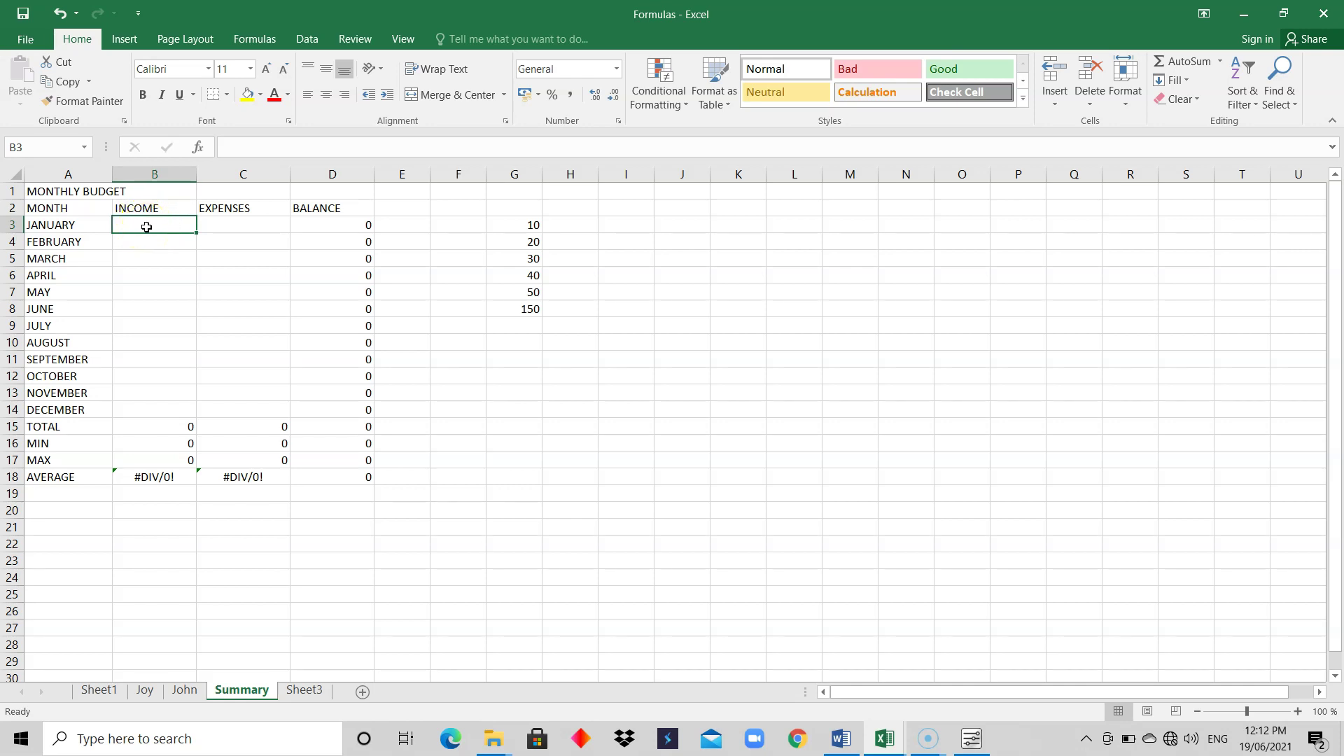
type("=")
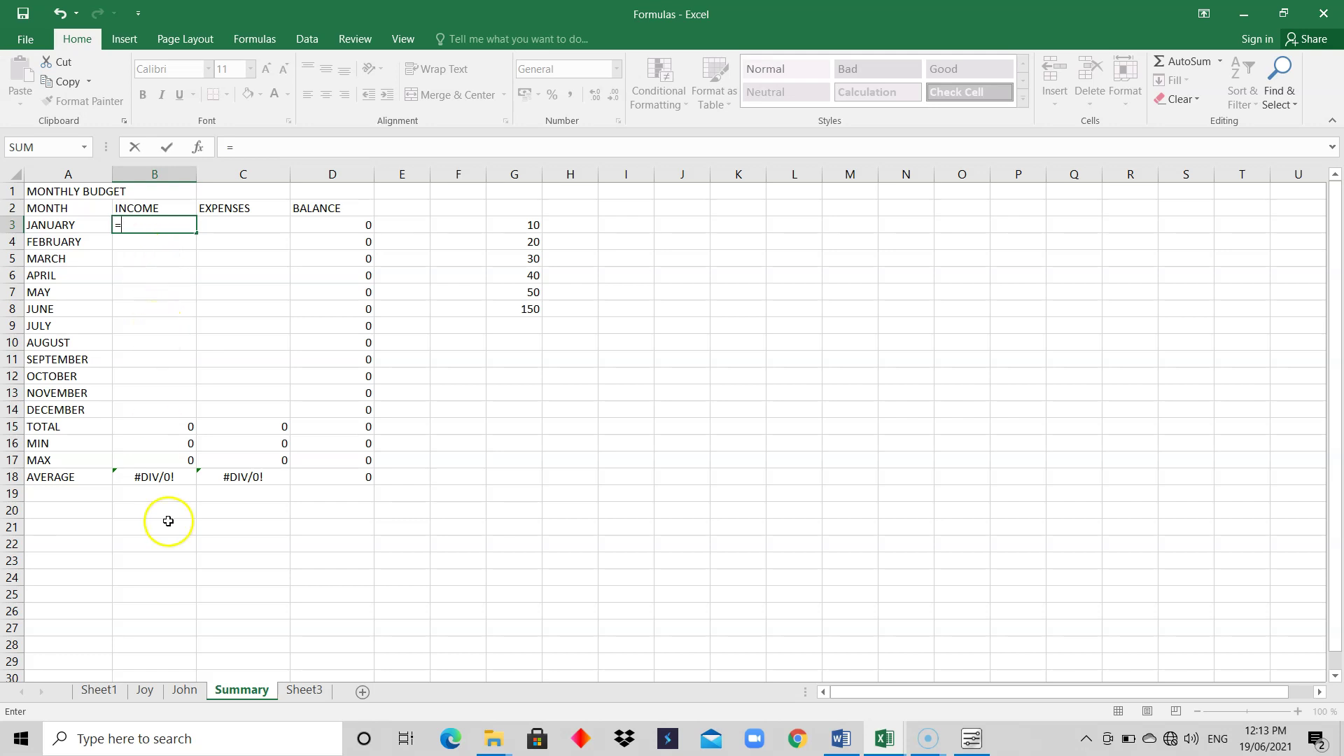
left_click(150, 697)
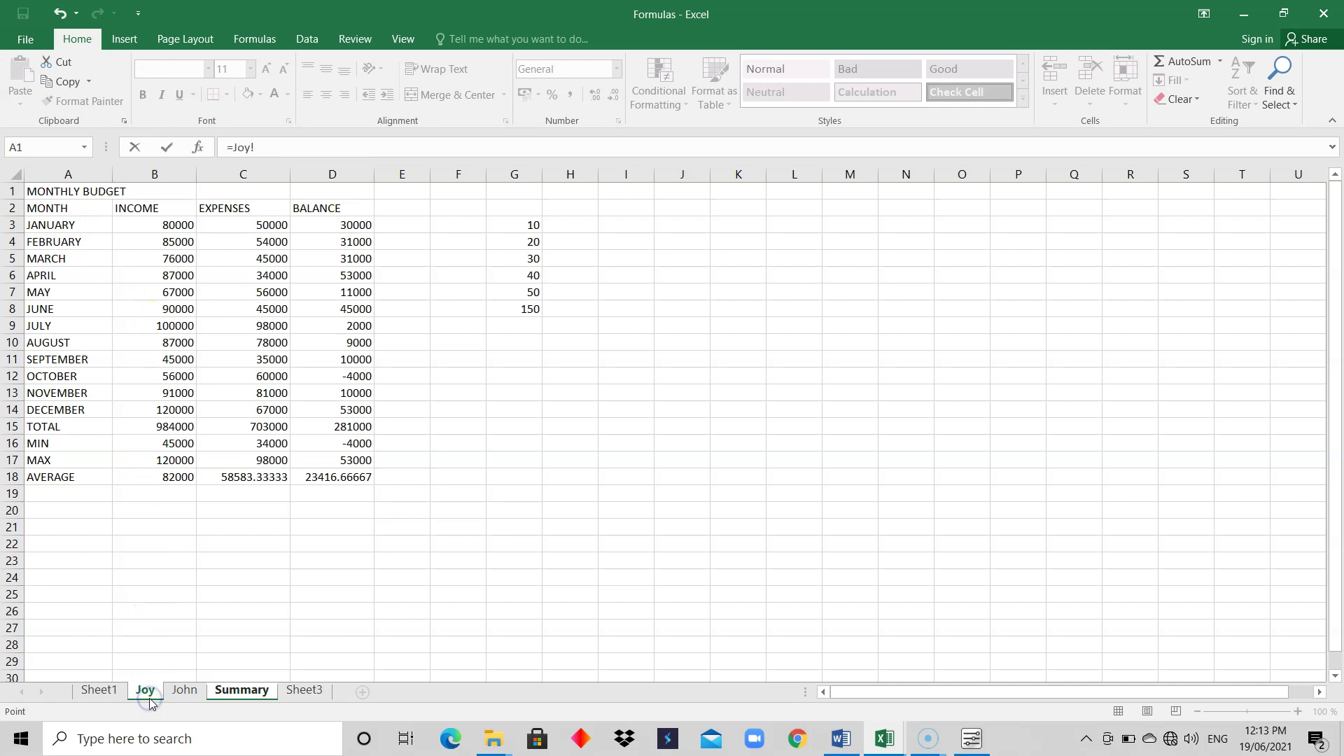
left_click(181, 227)
type("+")
left_click(180, 696)
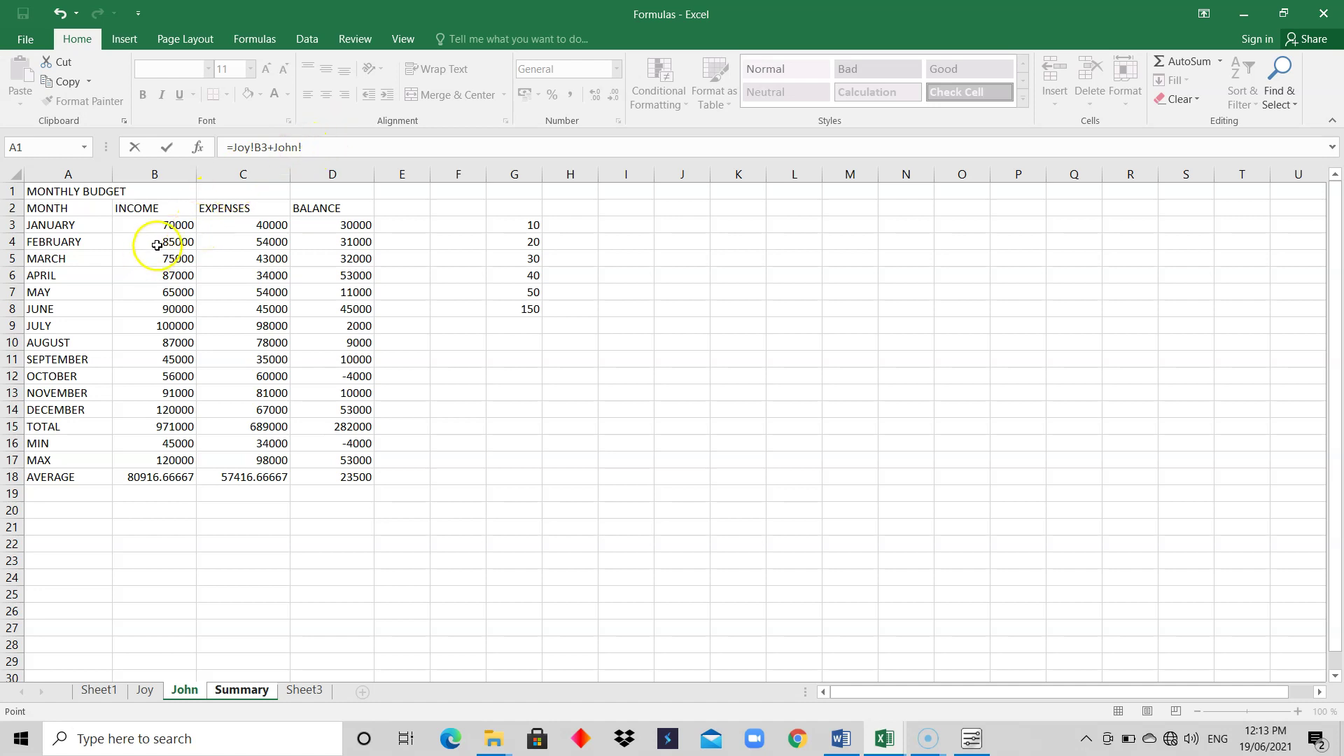
left_click(168, 224)
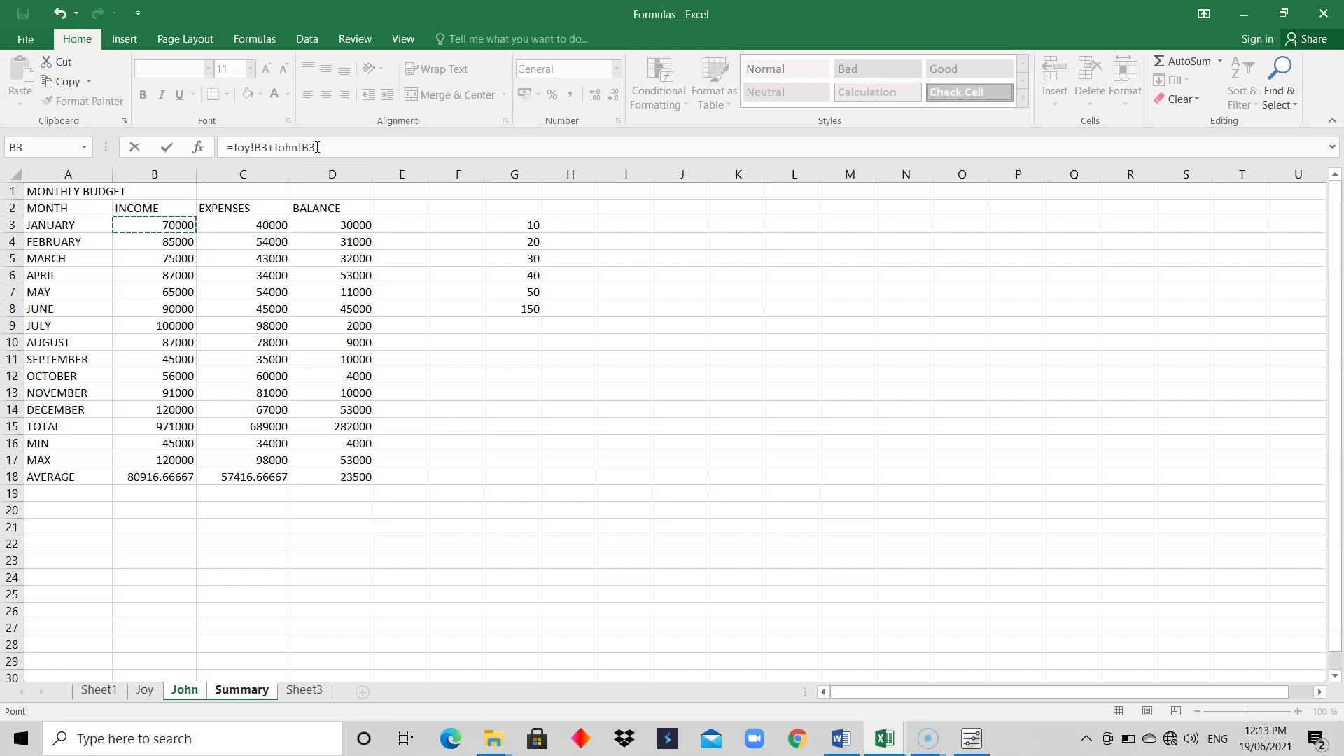
key("Return")
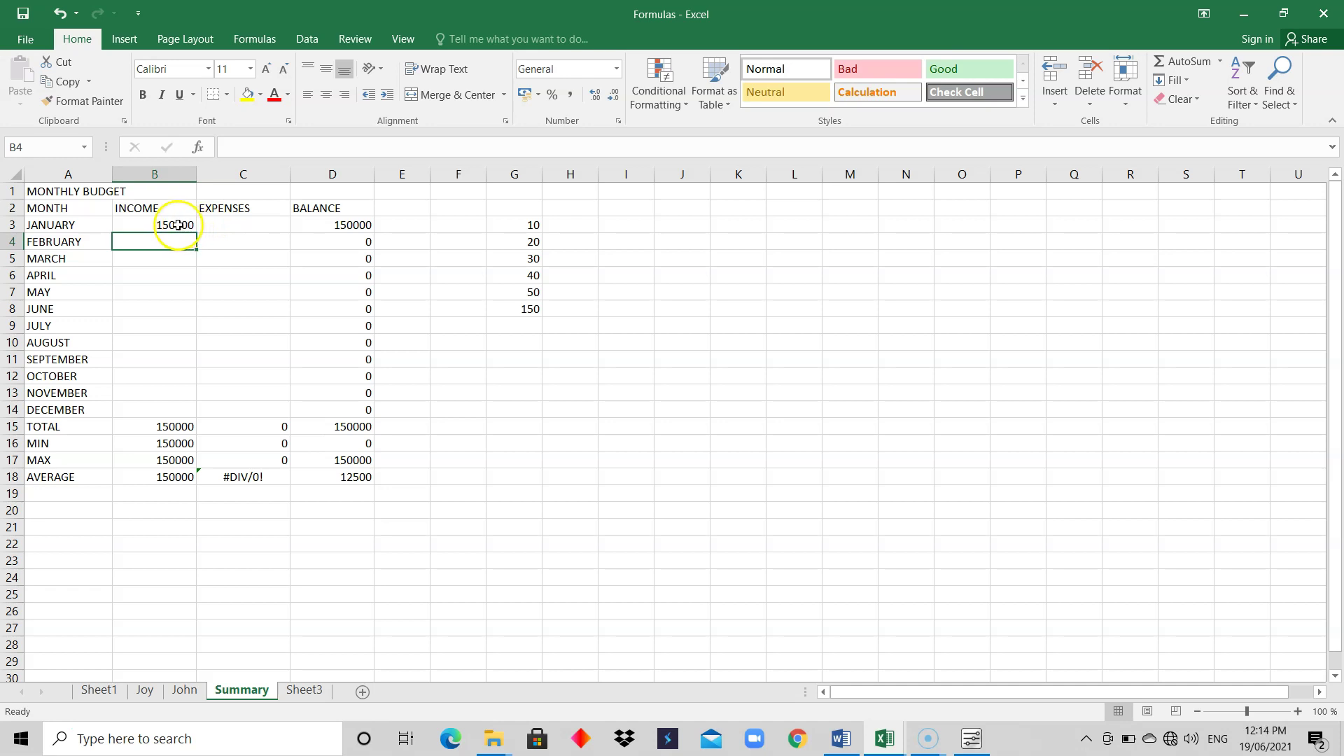
- Enter a formula in C3 of the Summary sheet that adds the January expenses cell C3 from both people's sheets
left_click(220, 226)
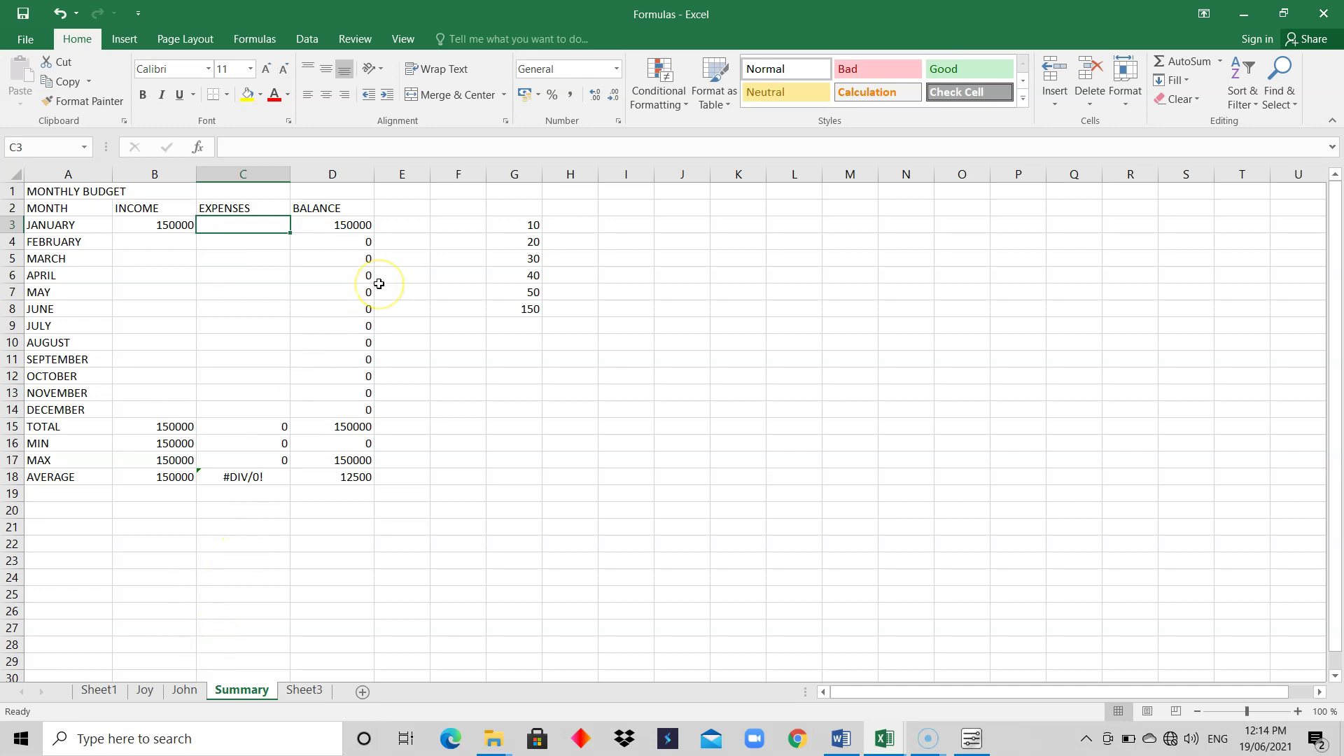
type("=")
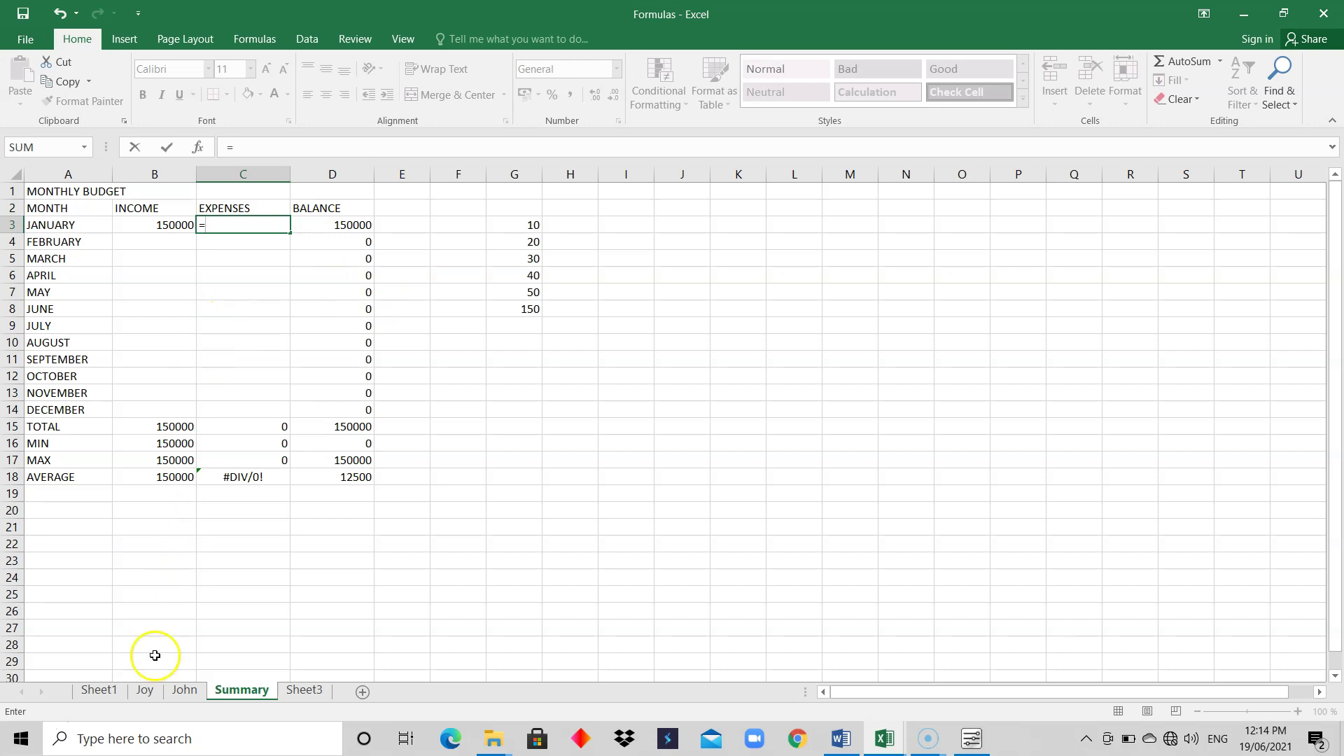
left_click(145, 690)
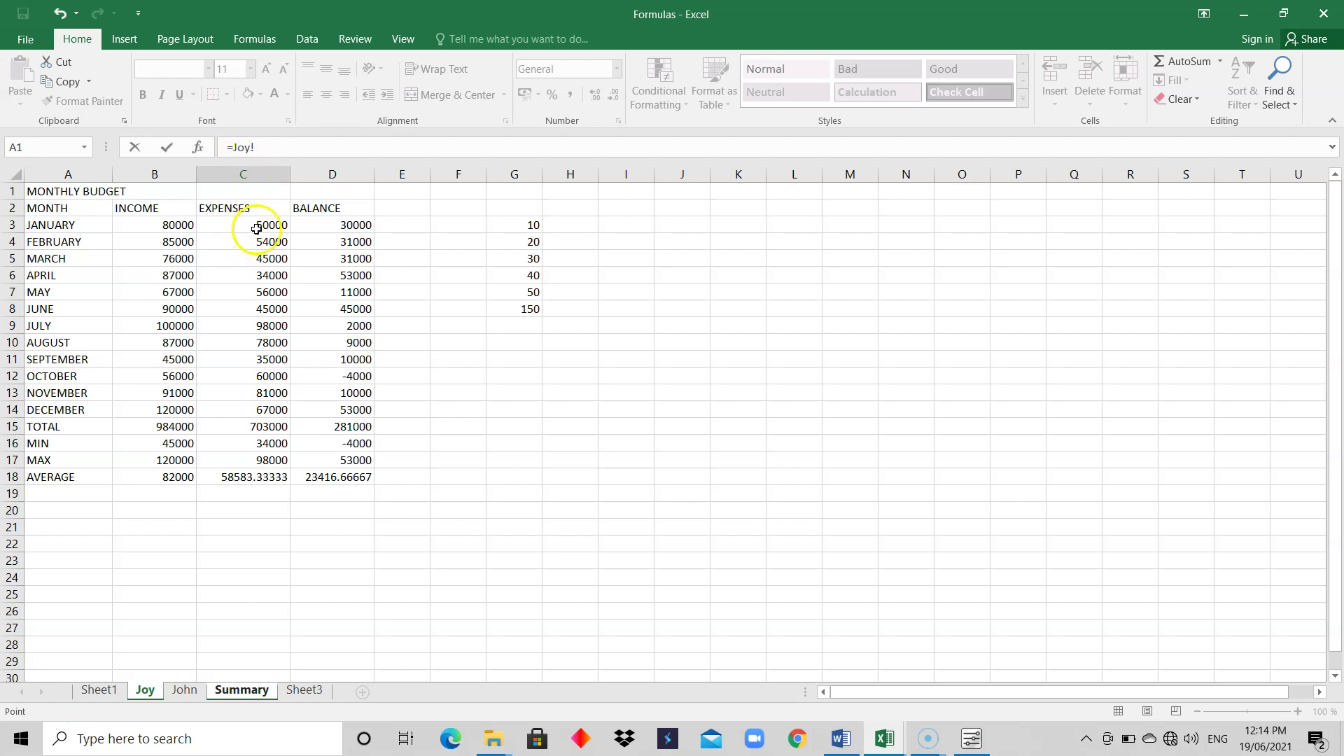
left_click(248, 224)
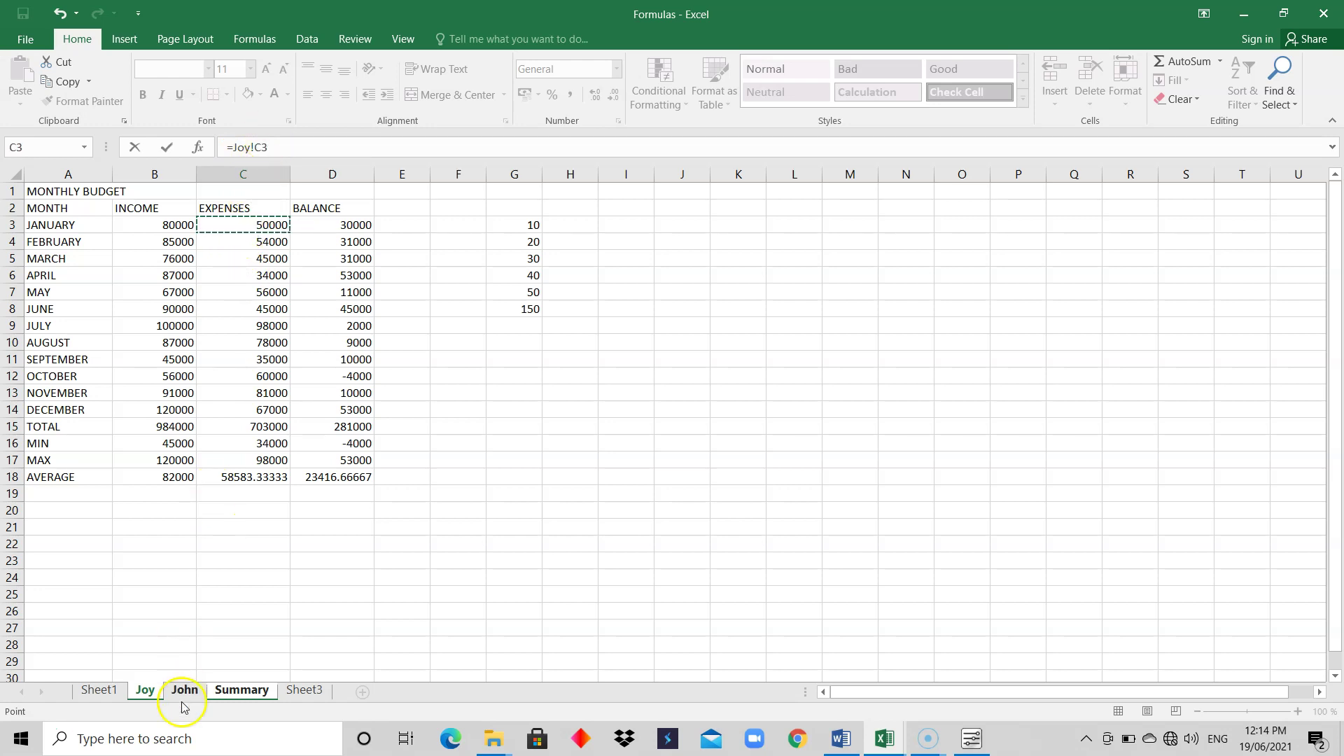
type("+")
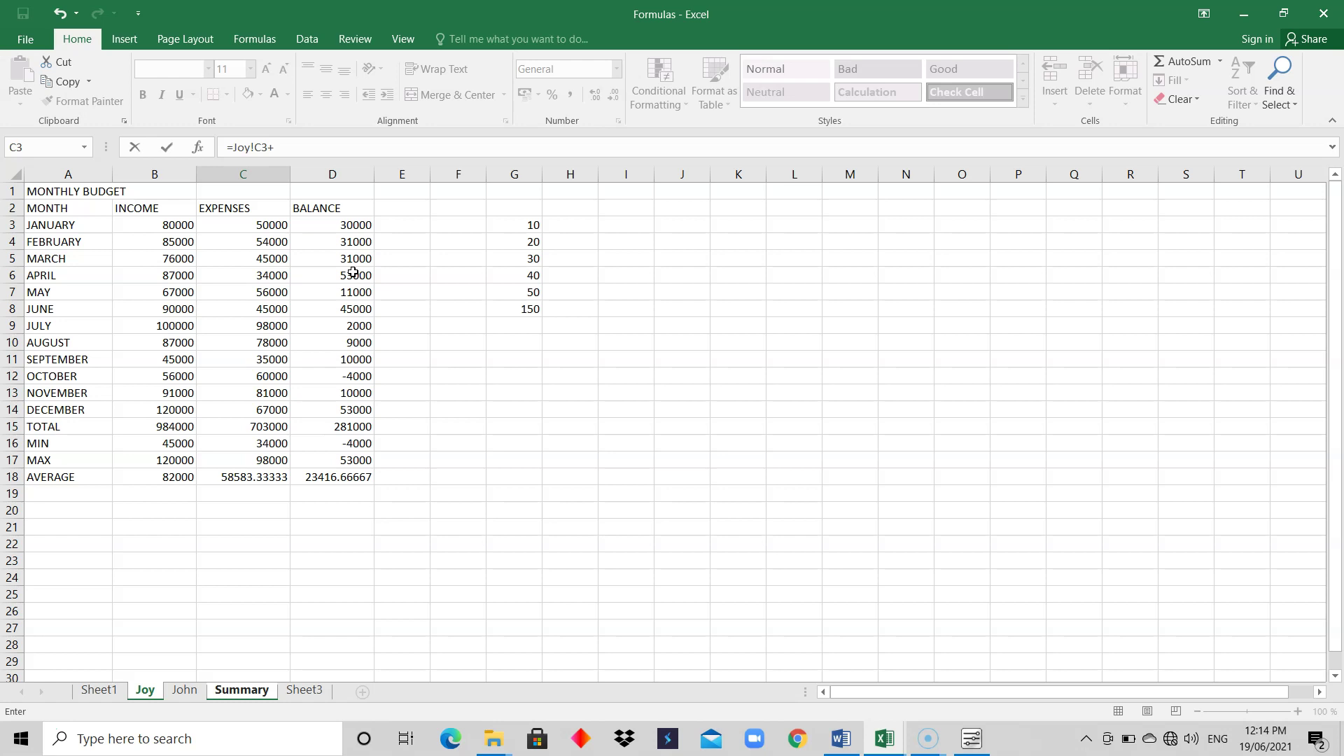
left_click(184, 691)
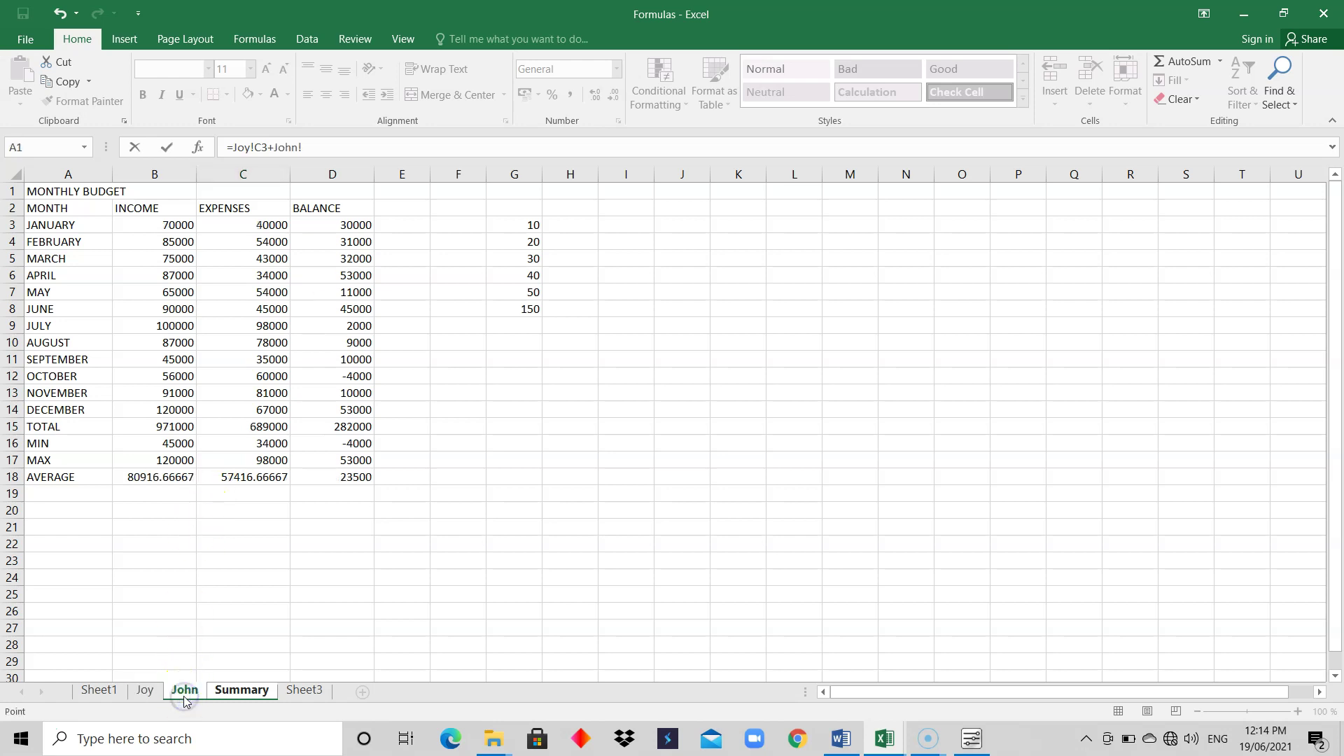
left_click(225, 220)
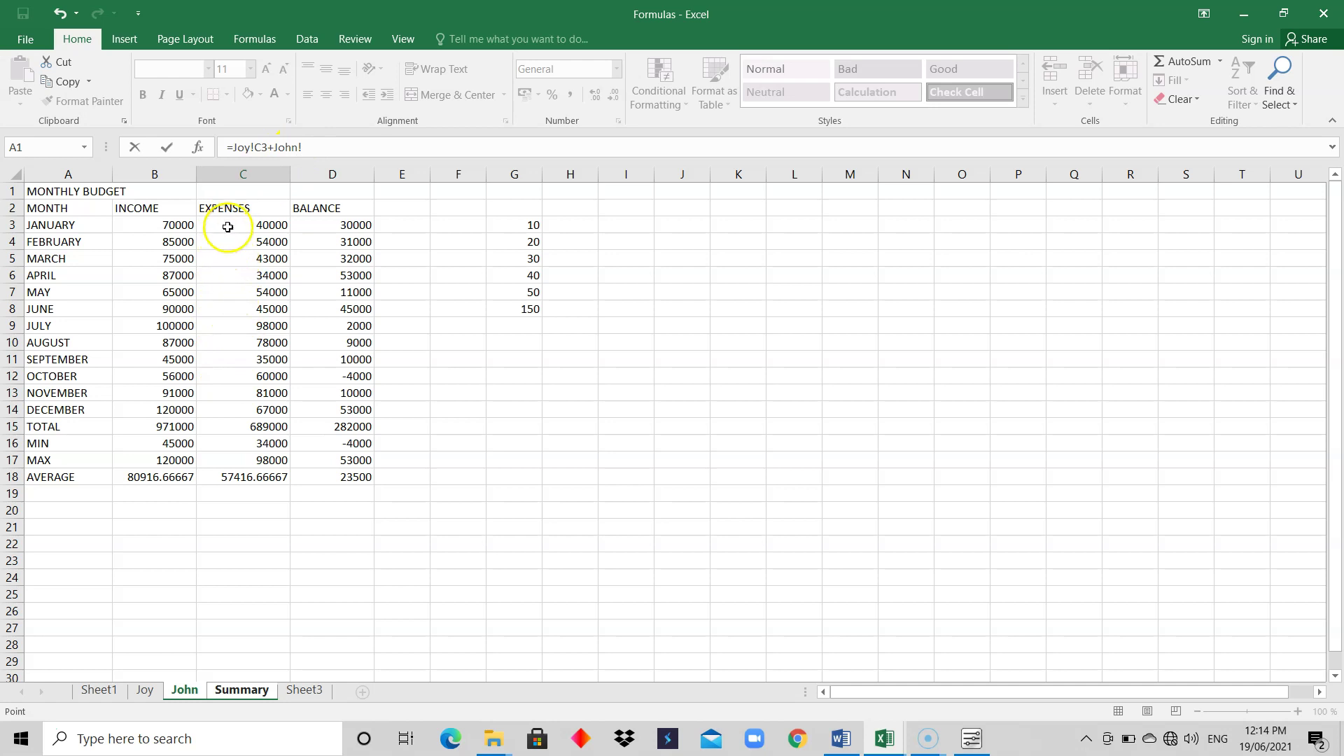
left_click(238, 222)
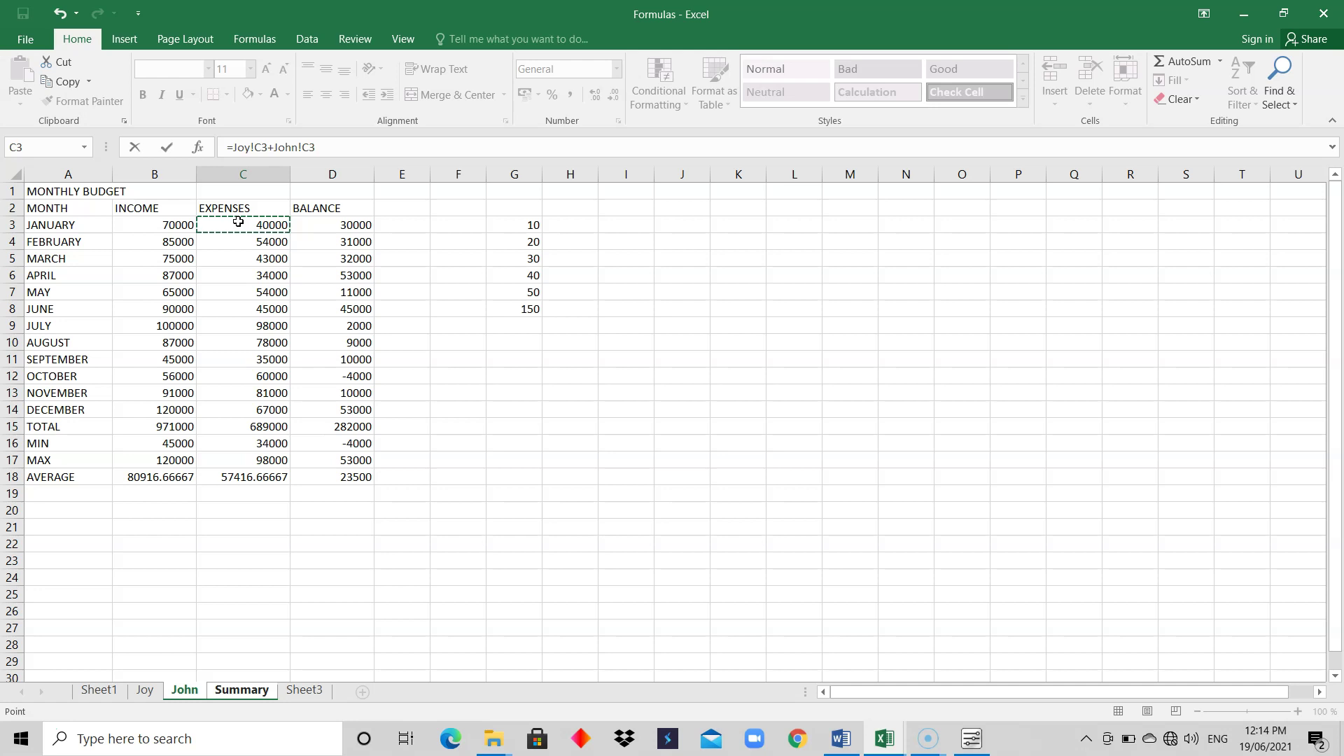
key("Return")
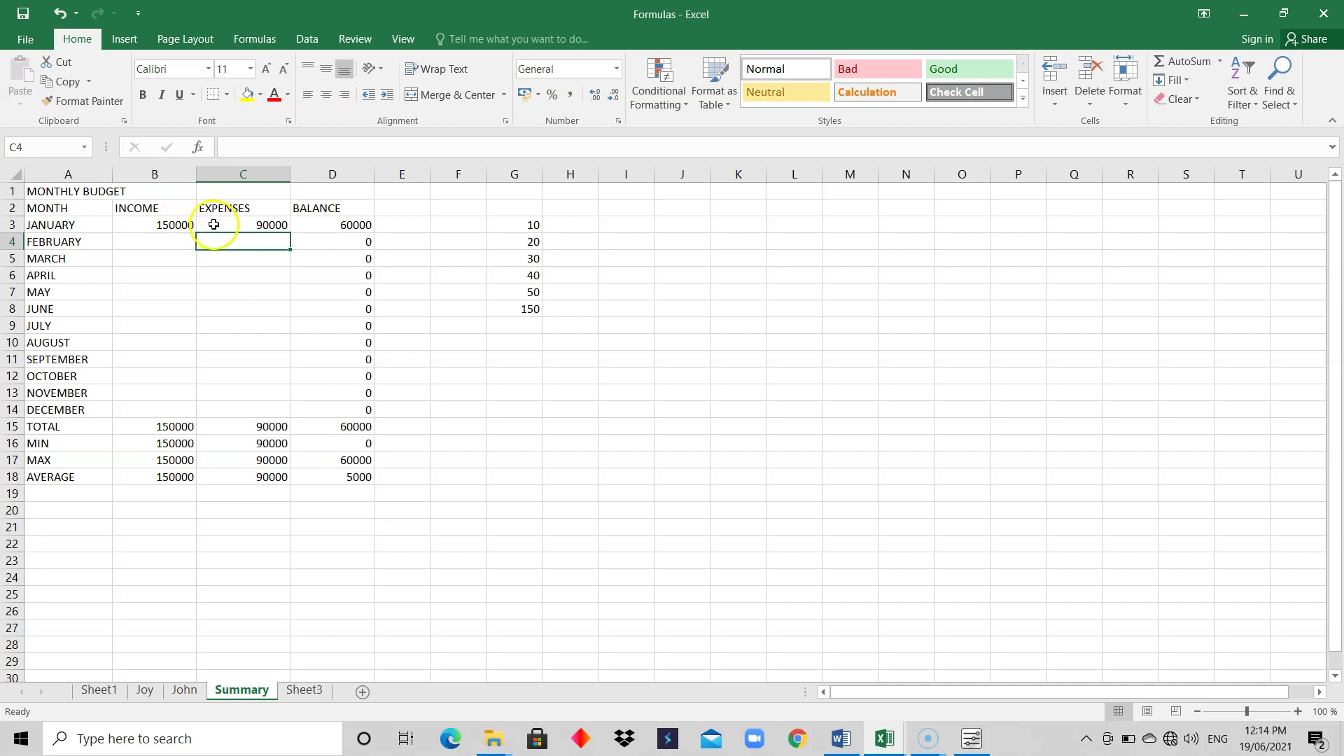
- Copy the combined January income and expenses formulas down to the December row of the Summary sheet
left_click(172, 238)
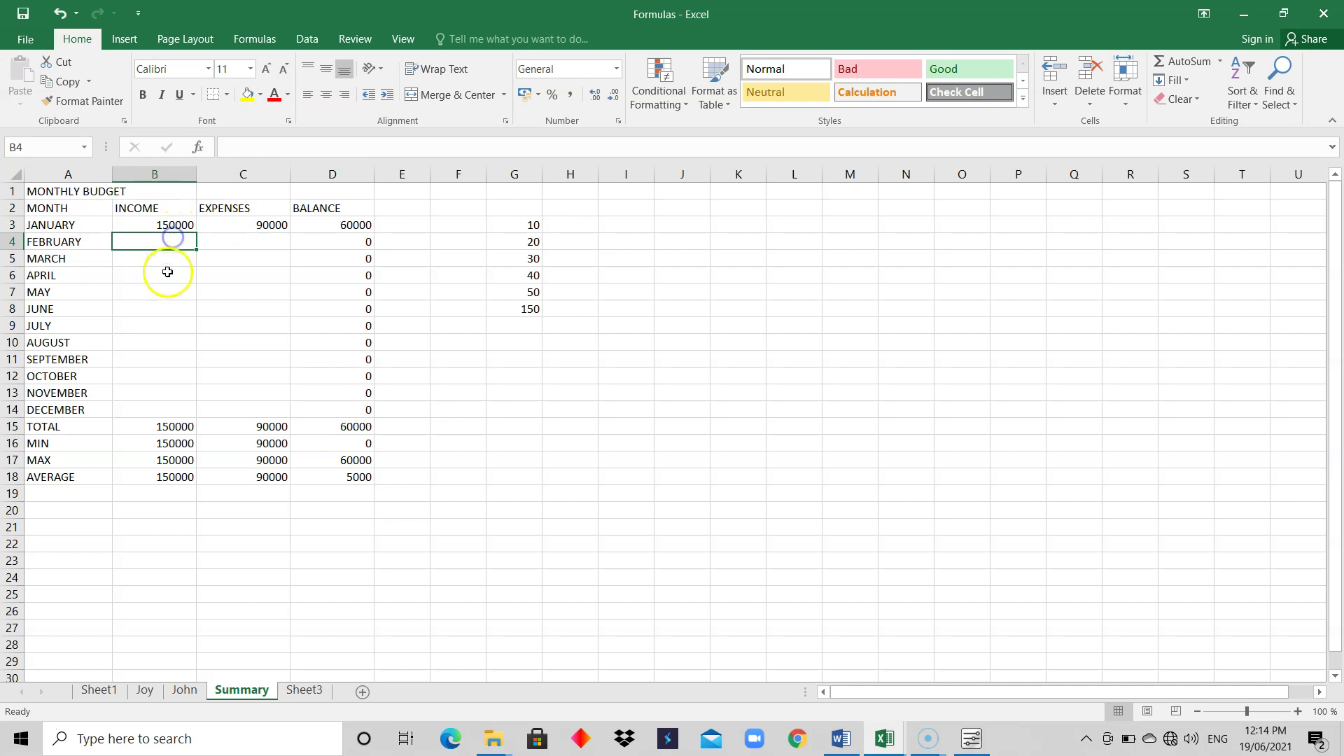
left_click(180, 224)
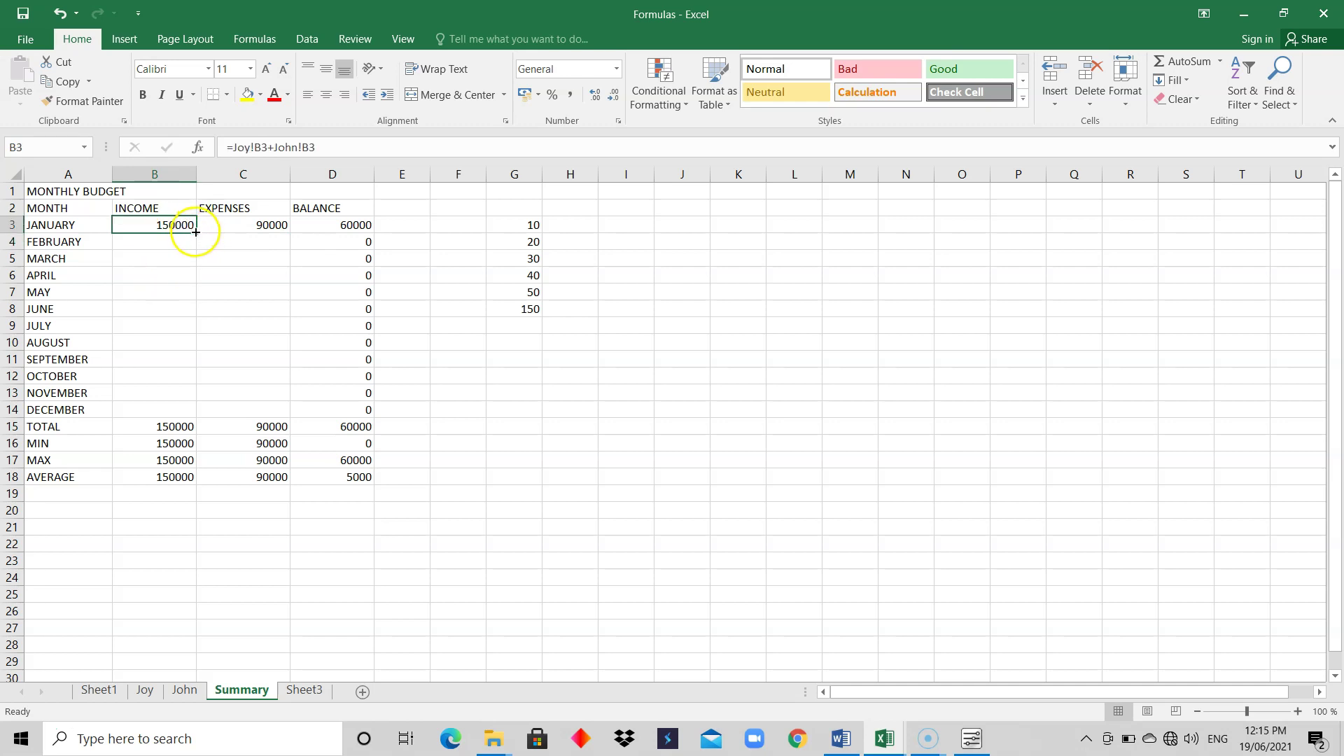
left_click_drag(196, 231, 203, 428)
left_click(277, 221)
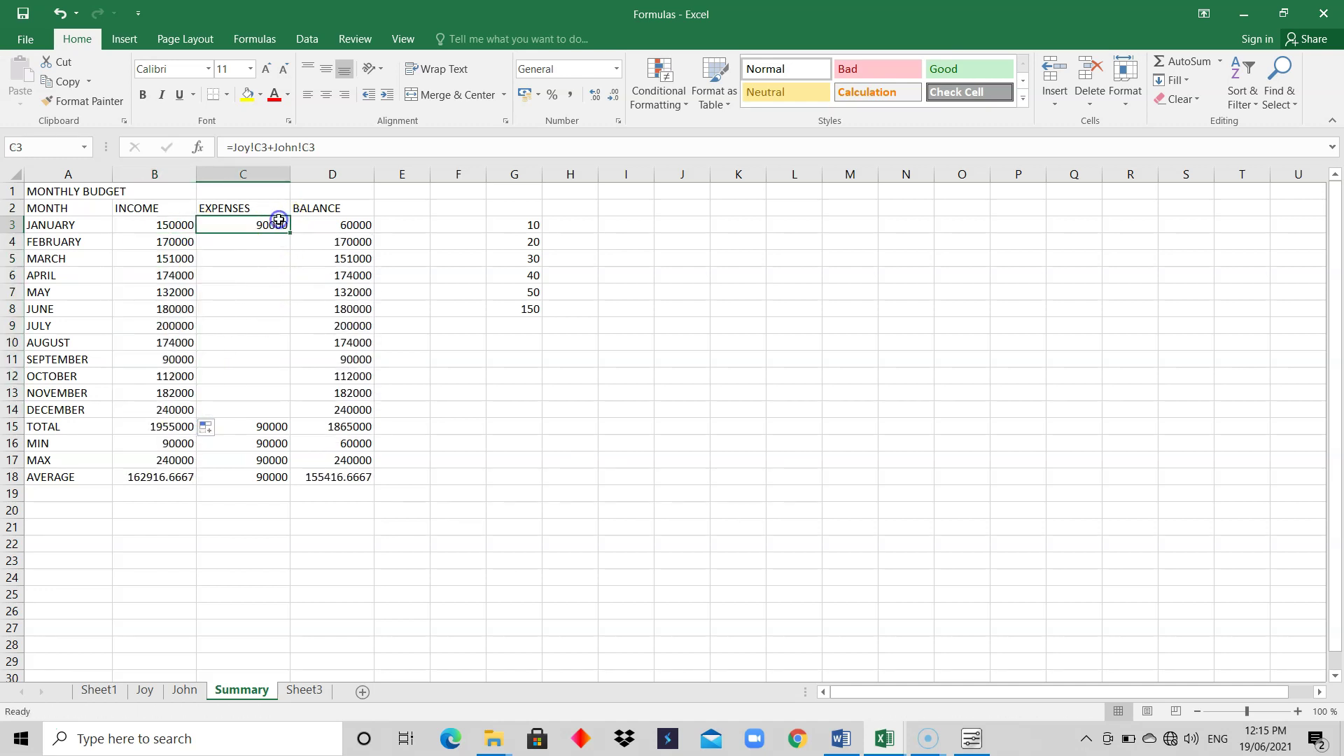
left_click_drag(290, 236, 294, 411)
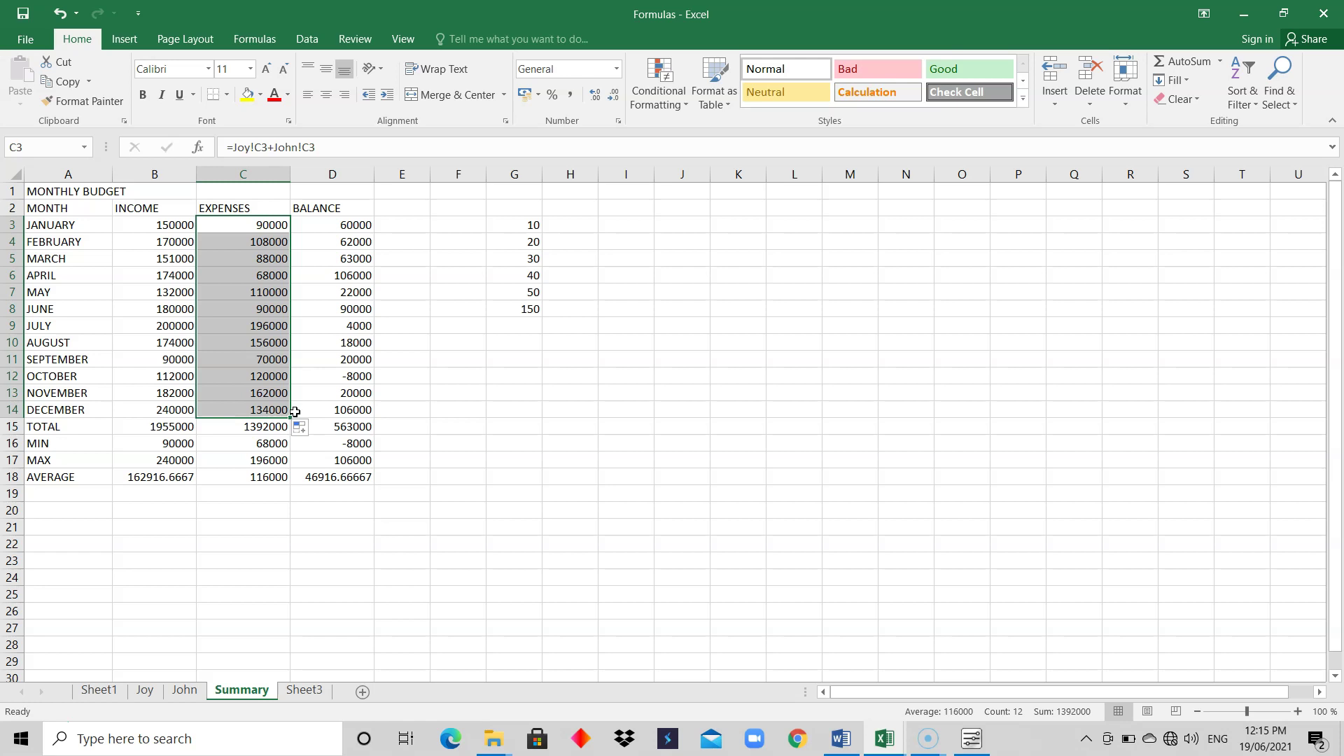
- Delete the income and expenses formulas for January to December from B3:C14 of the Summary sheet
left_click(257, 276)
left_click_drag(160, 225, 259, 411)
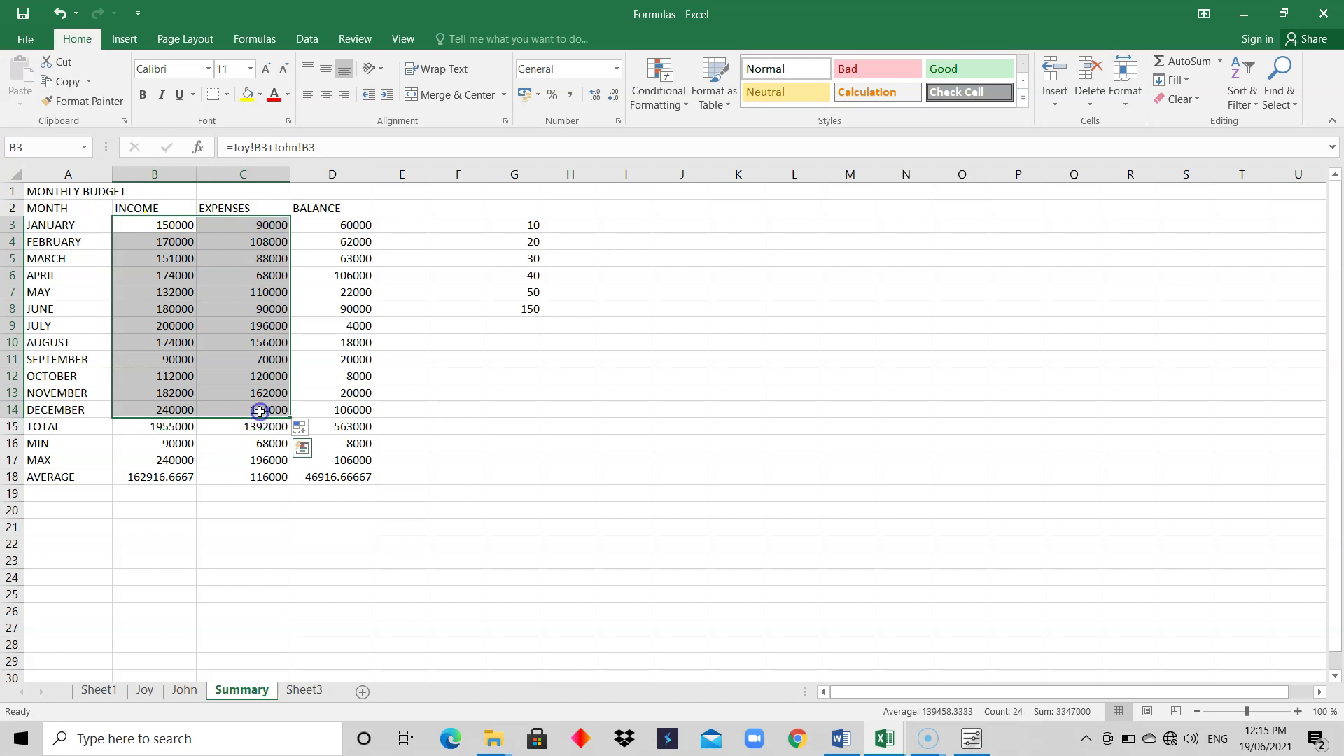
key("Delete")
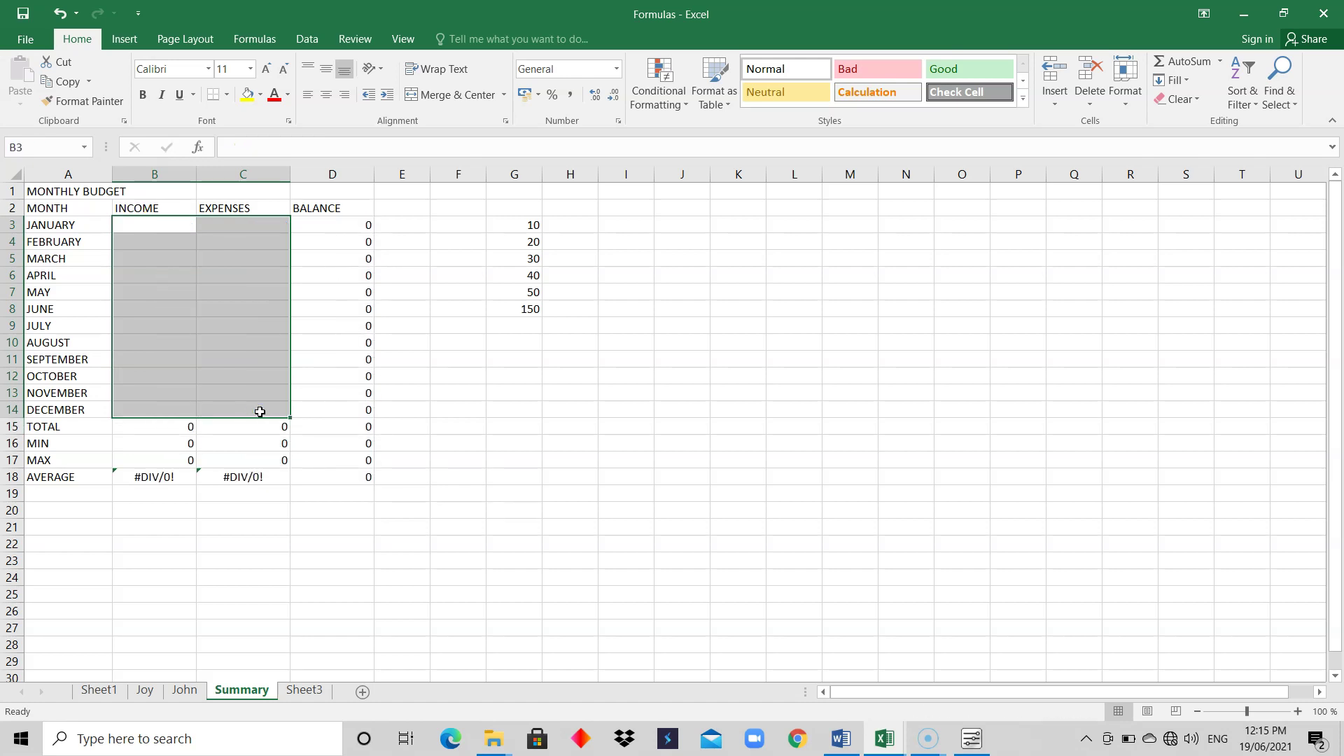
- Enter a SUM formula in B3 of the Summary sheet that totals the January income cell B3 across both people's sheets
left_click(169, 235)
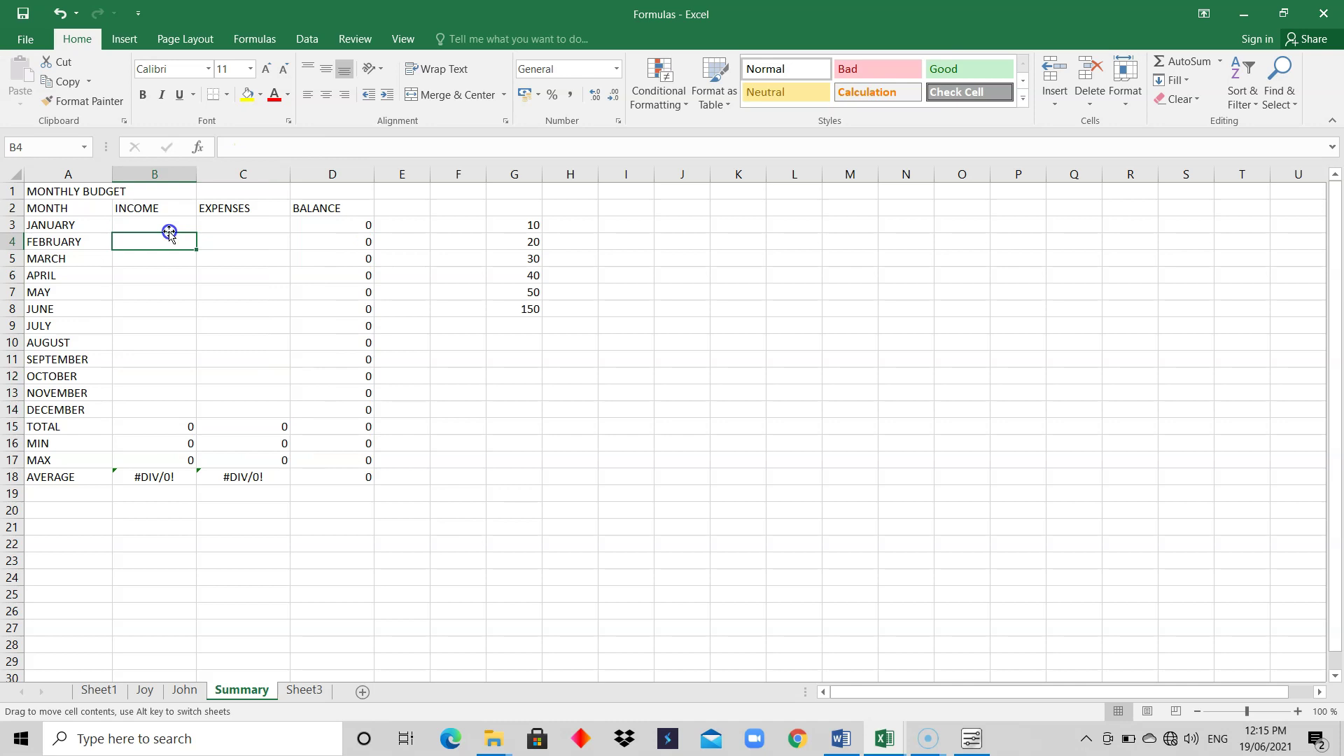
left_click(168, 229)
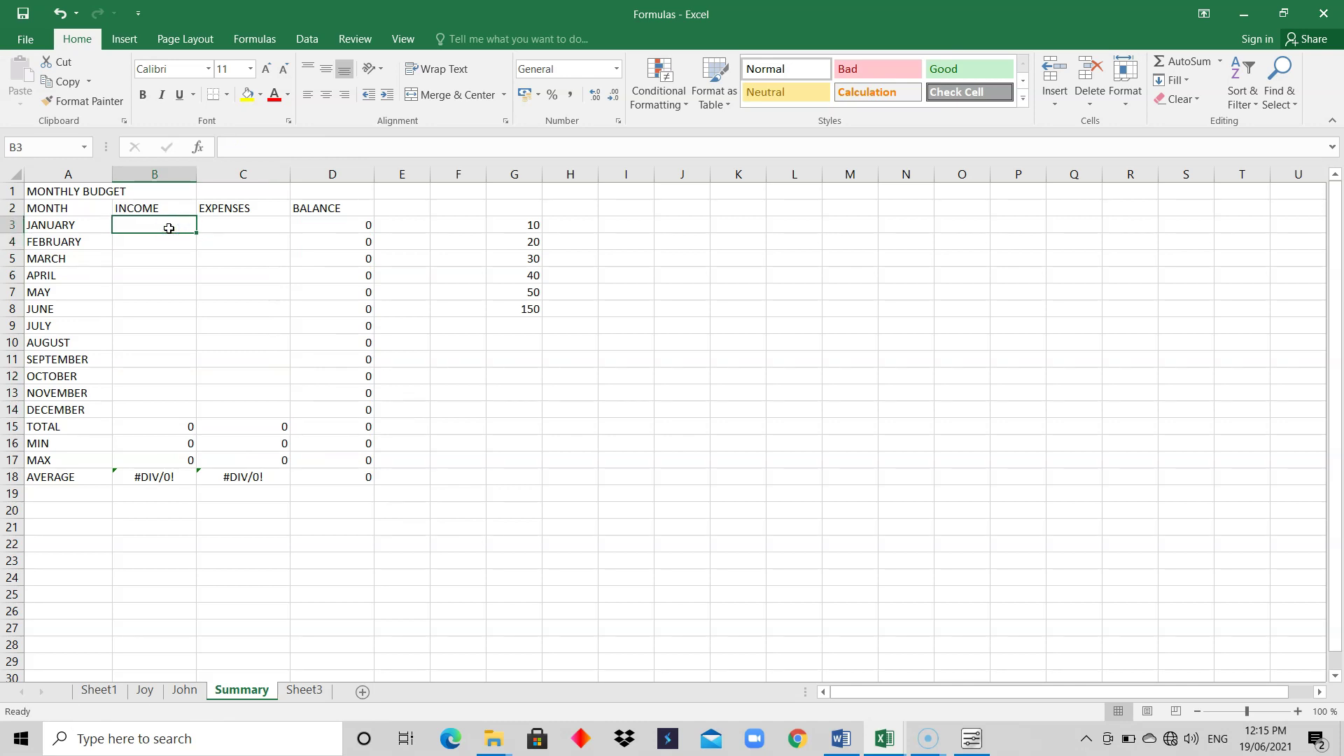
type("=")
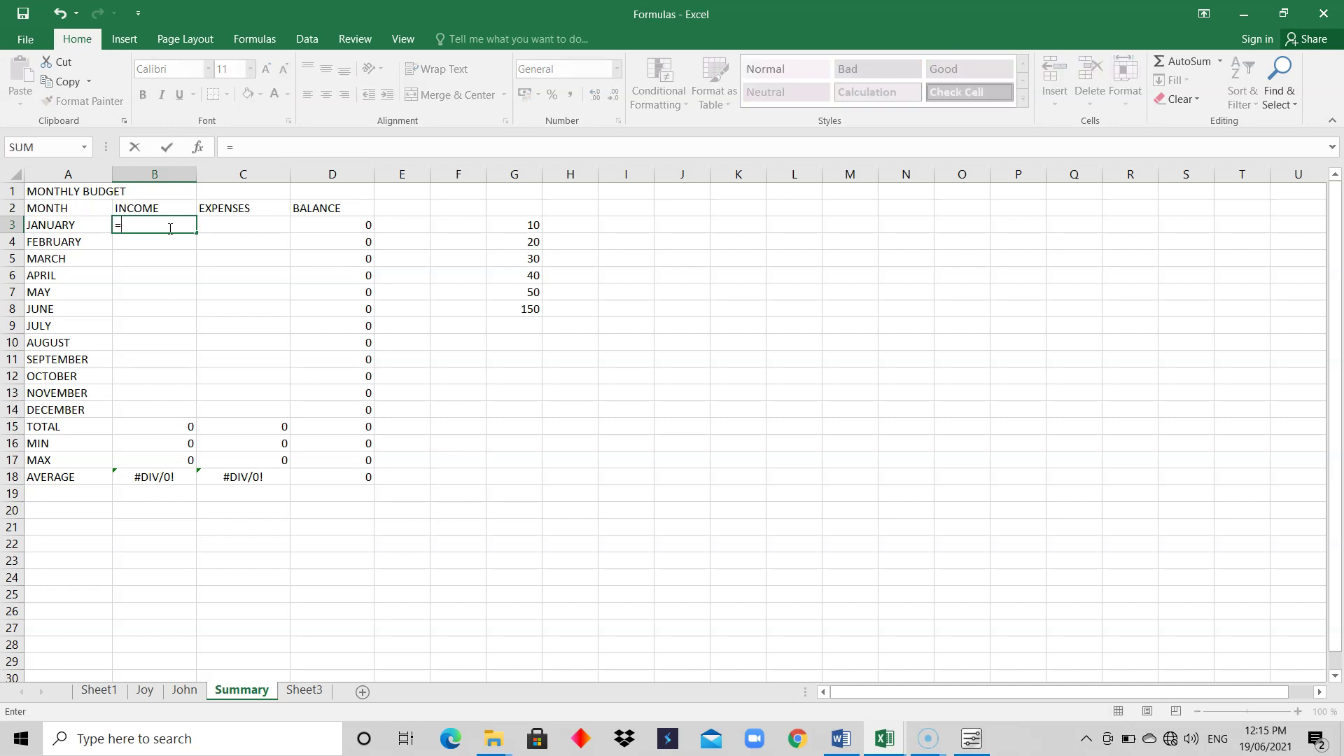
type("sum")
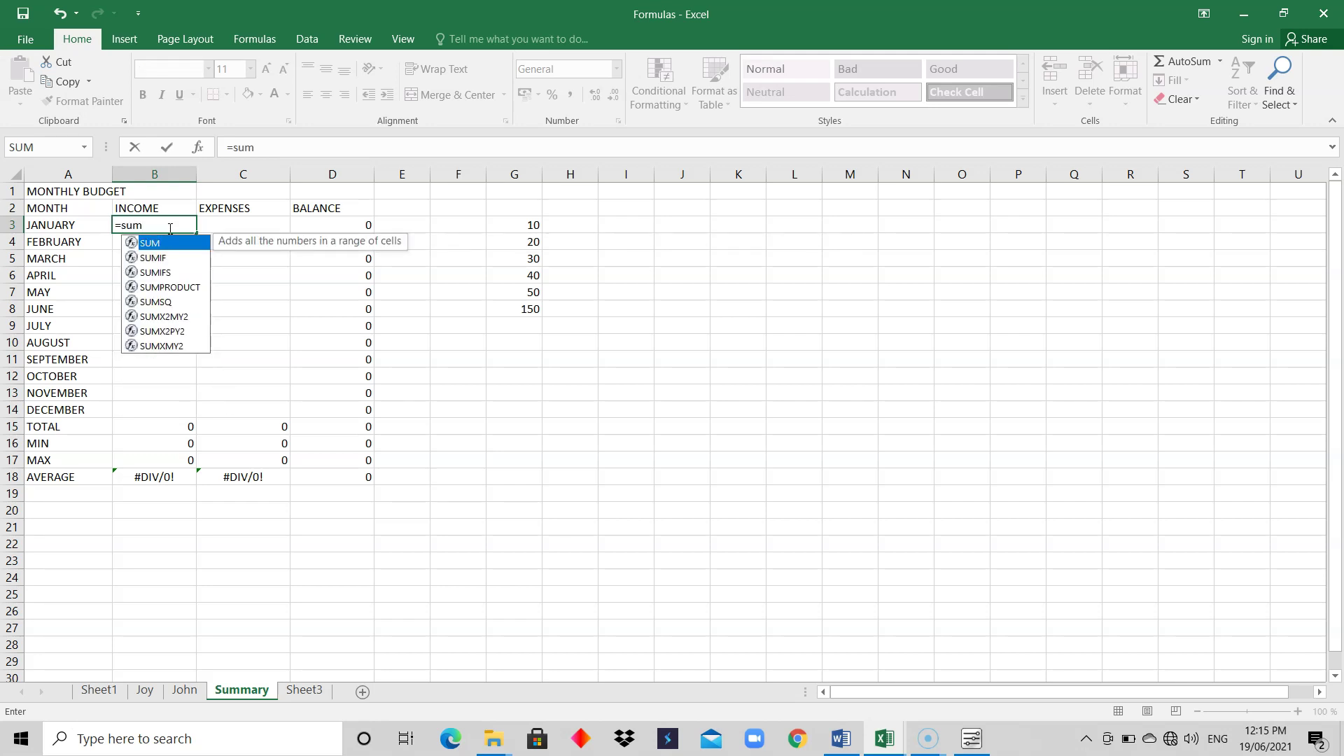
type("(")
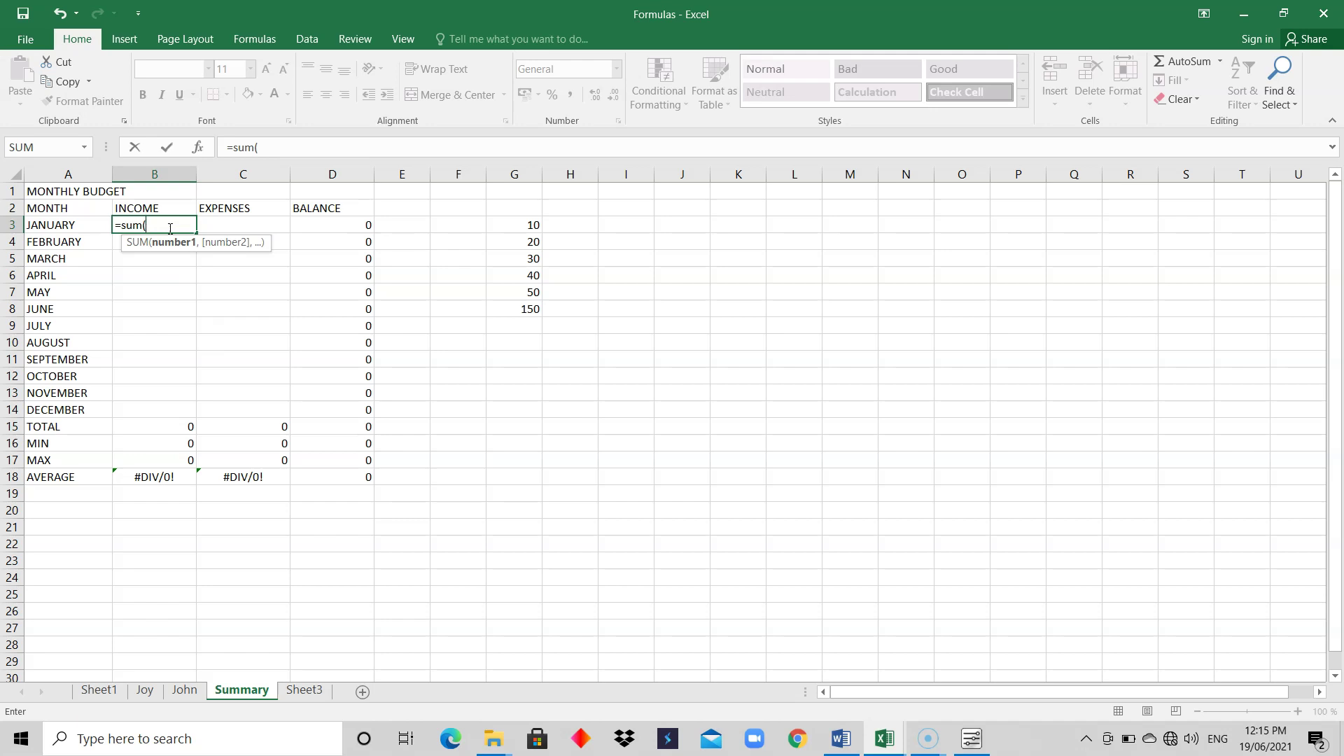
left_click(145, 691)
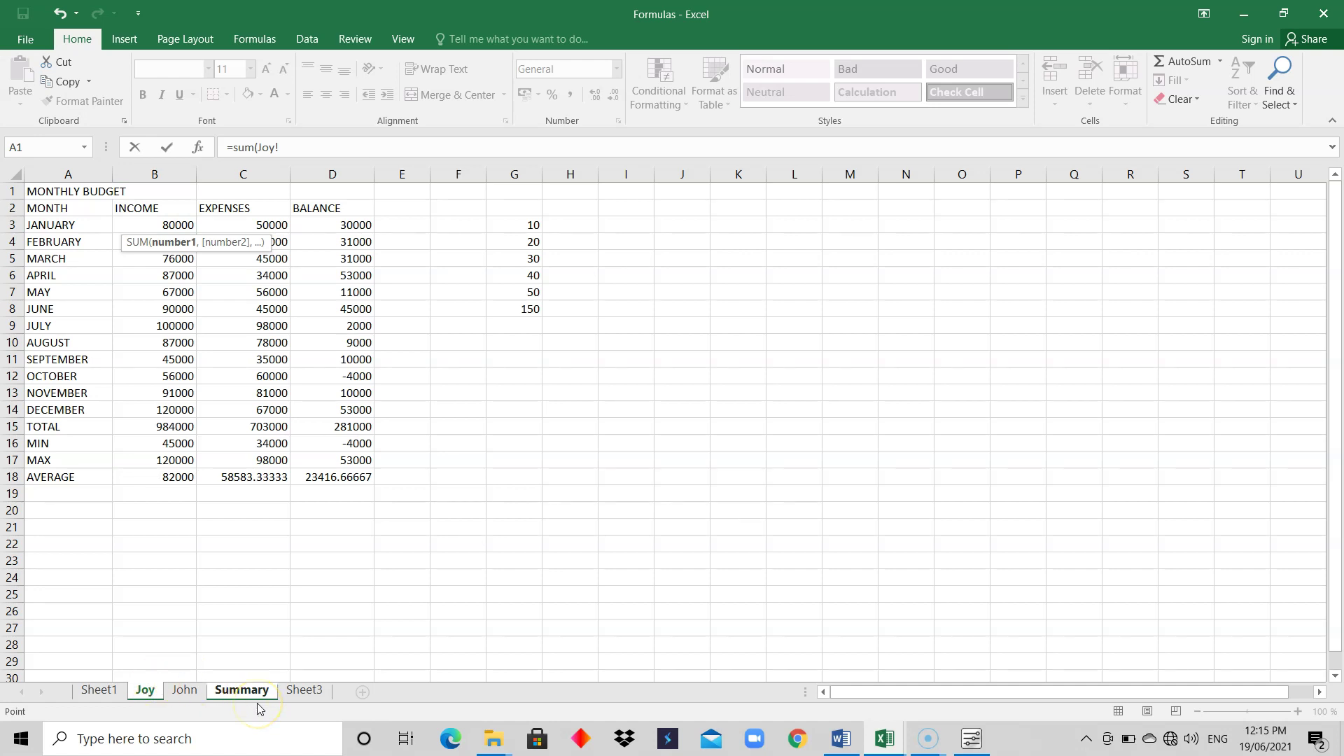
left_click(179, 695, "shift")
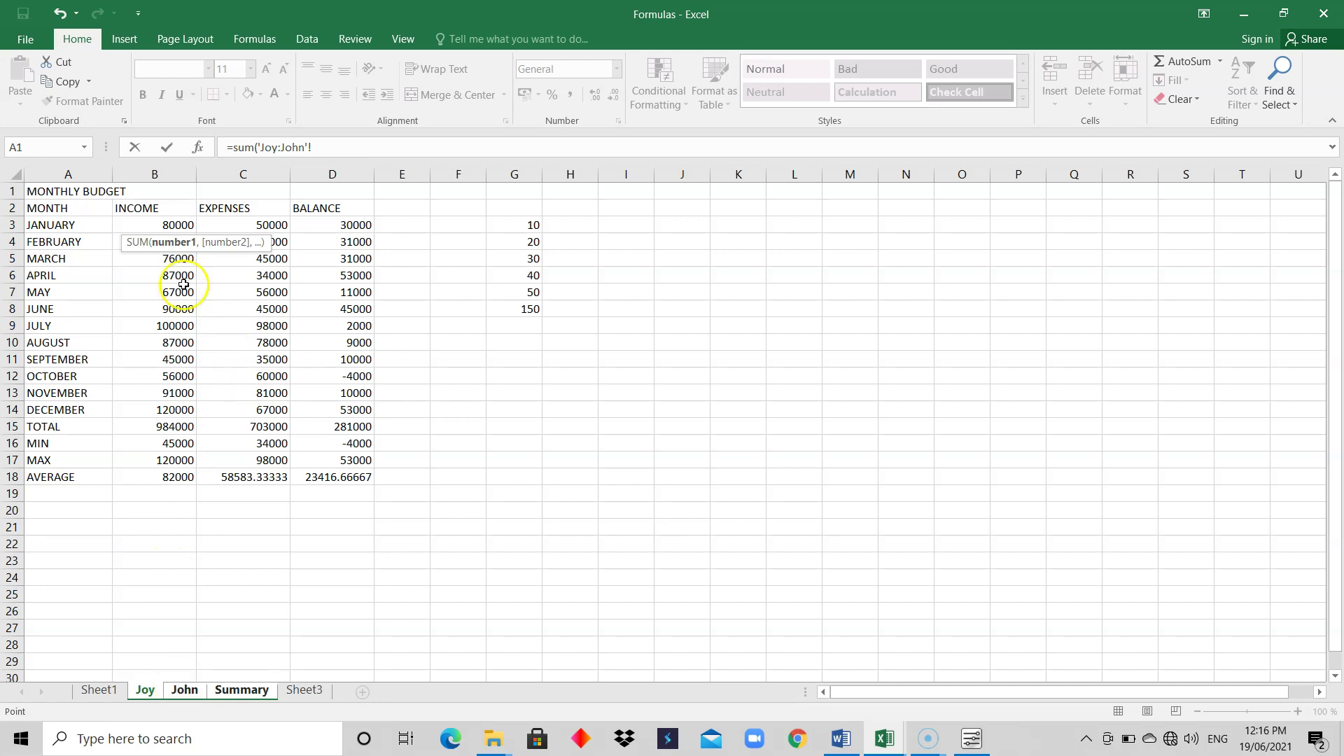
left_click(175, 226)
key("Return")
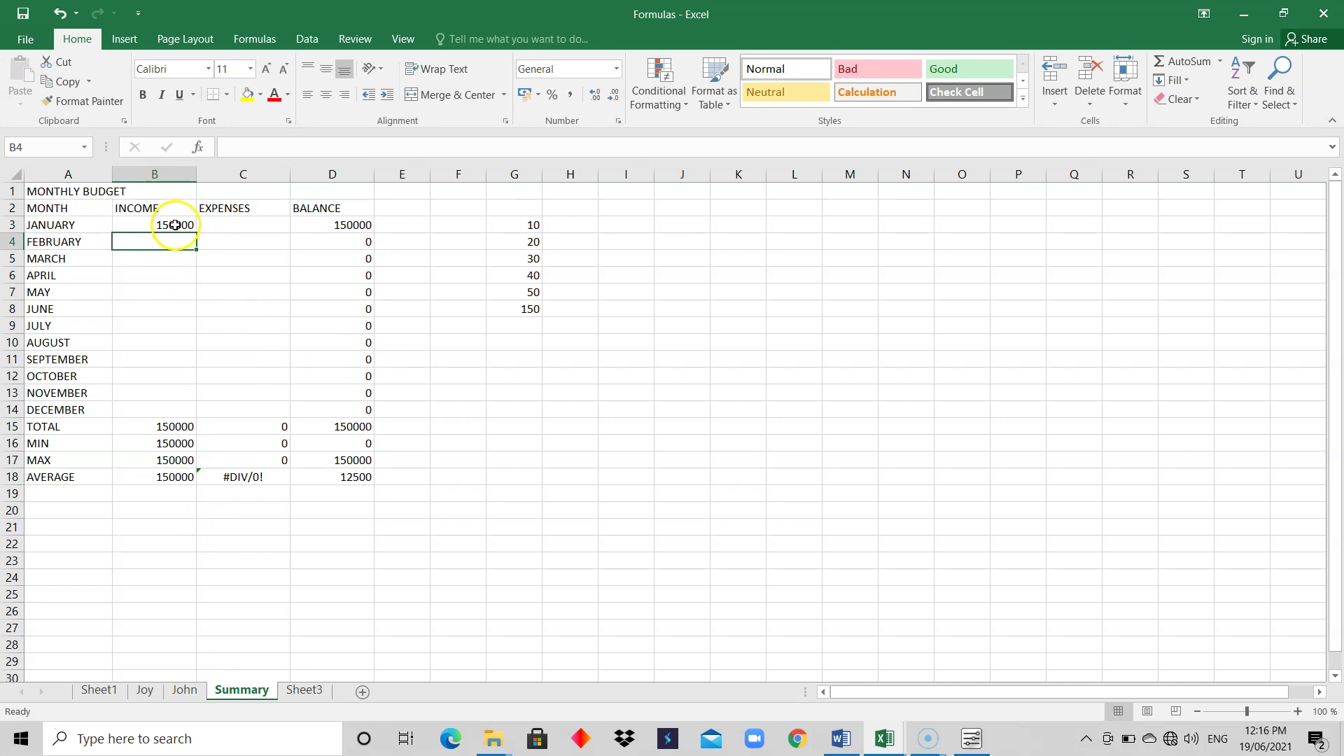
- Enter a SUM formula in C3 of the Summary sheet that totals cell B3 across both people's sheets
left_click(241, 223)
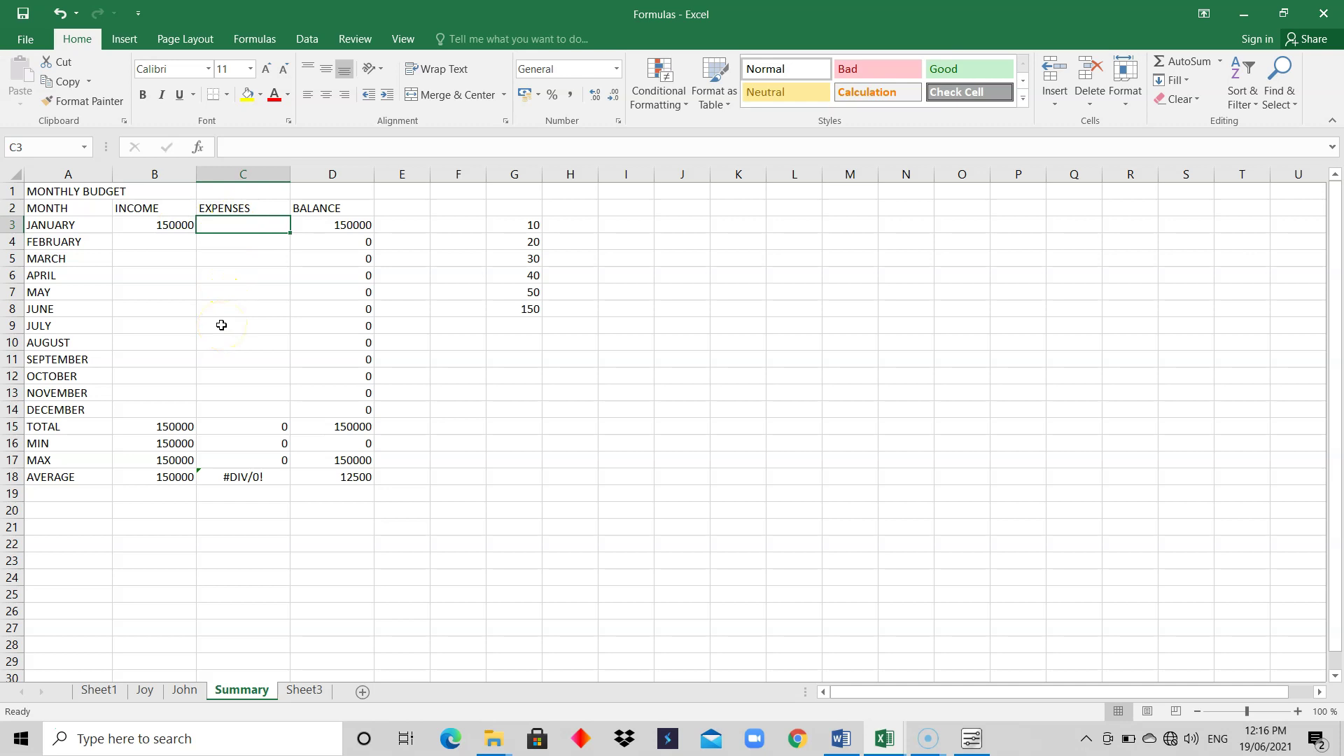
type("=")
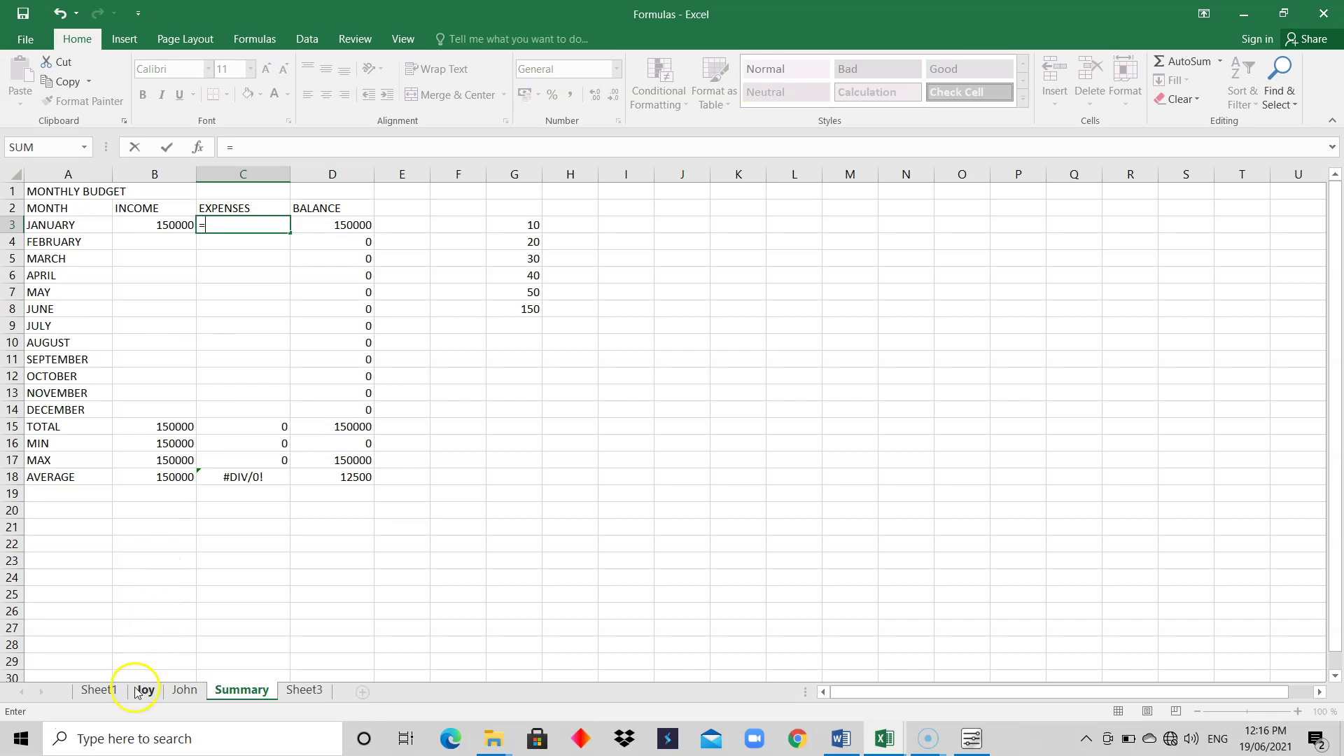
type("sum")
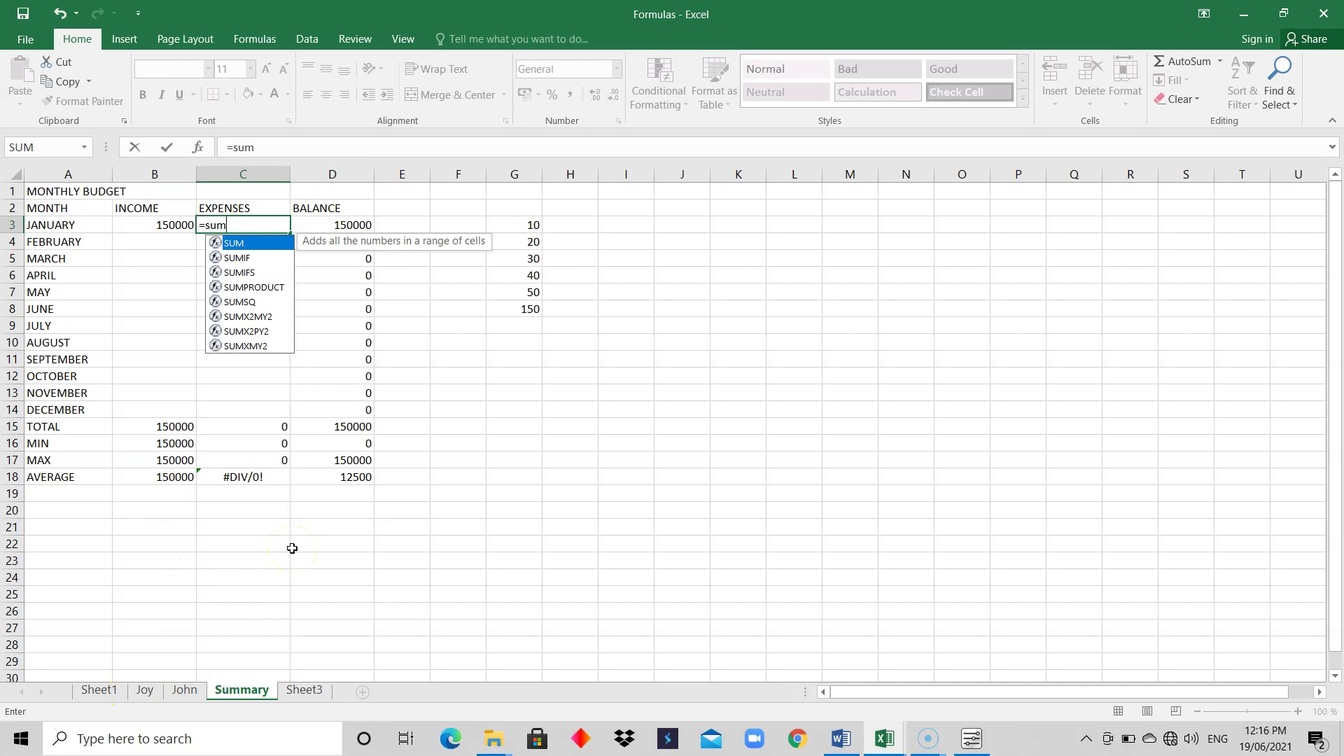
type("(")
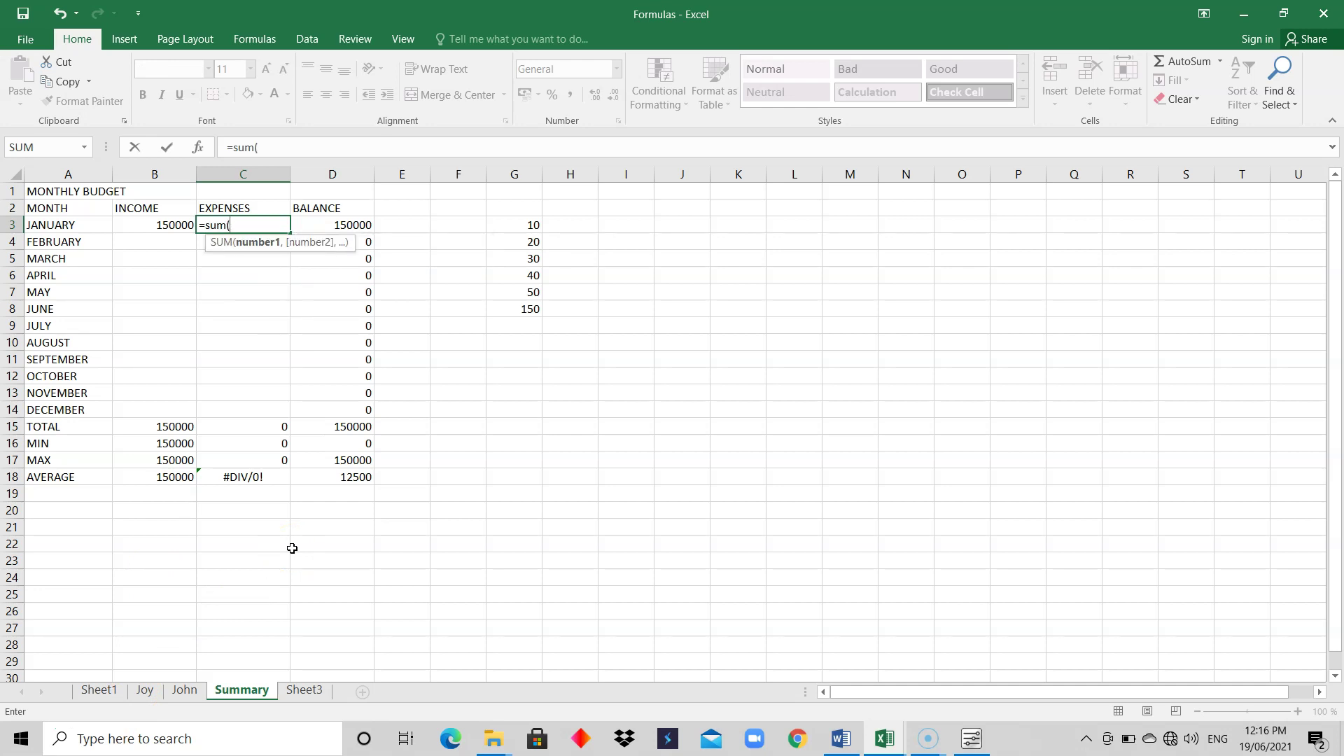
left_click(145, 690)
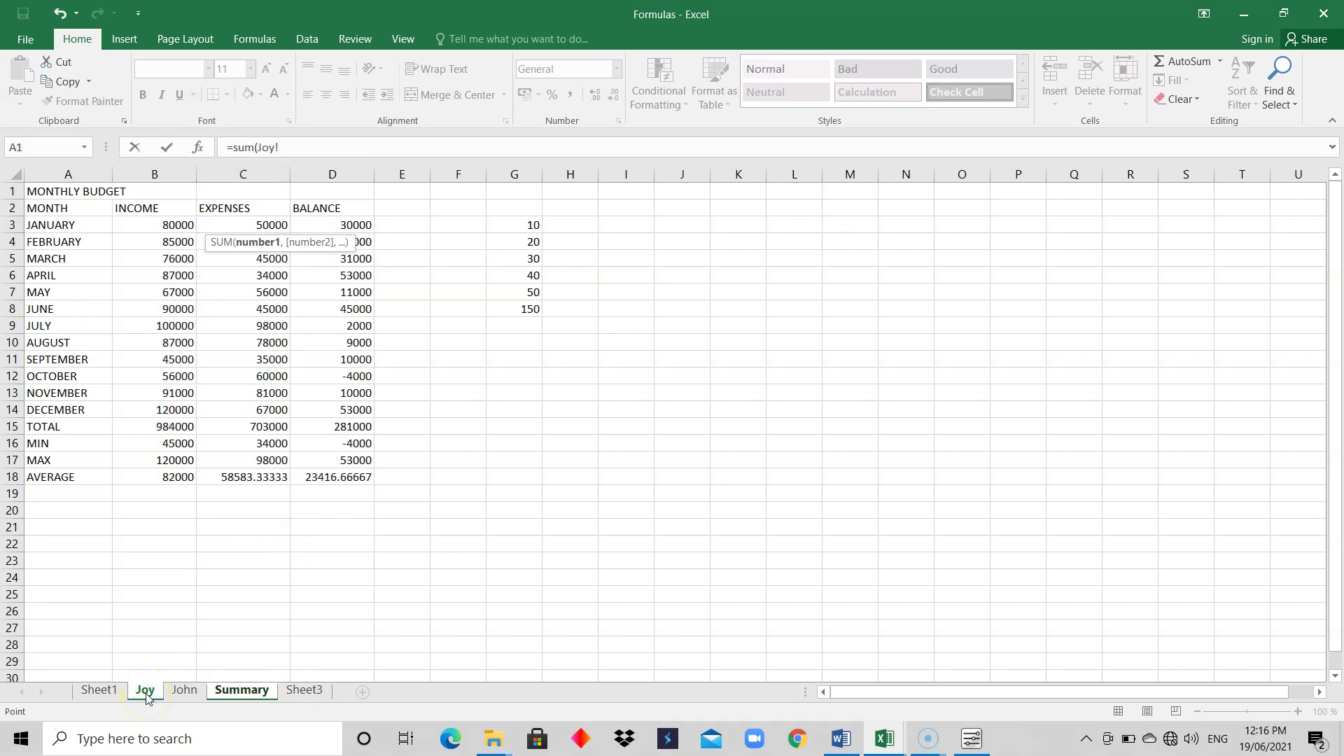
left_click(186, 691)
left_click(186, 691, "shift")
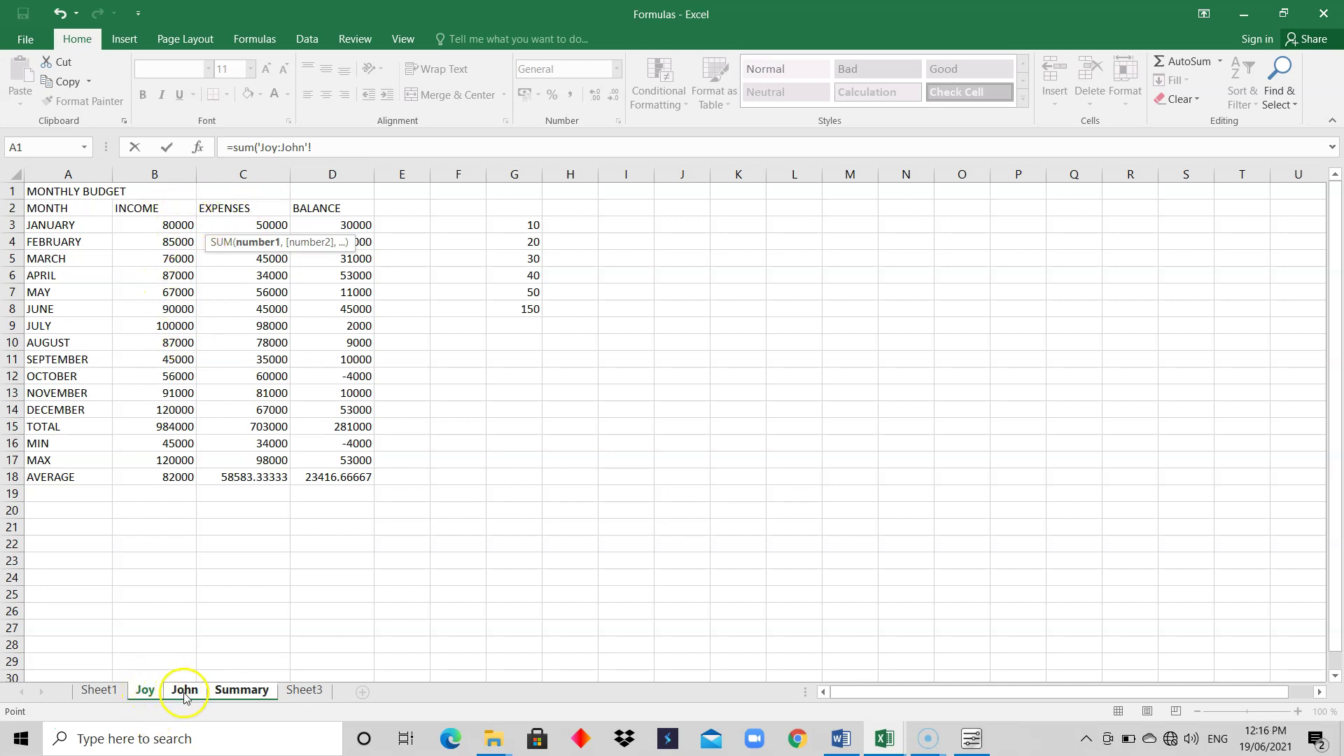
left_click(166, 225)
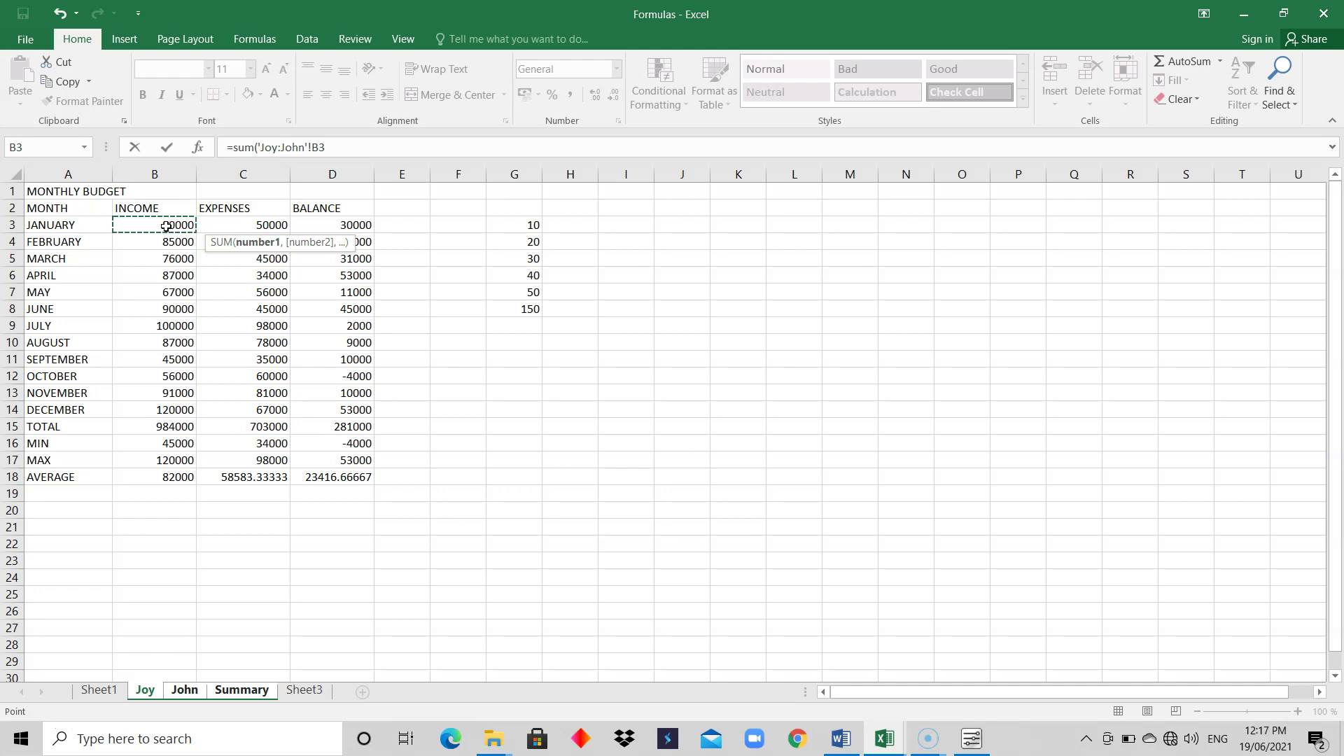
key("Return")
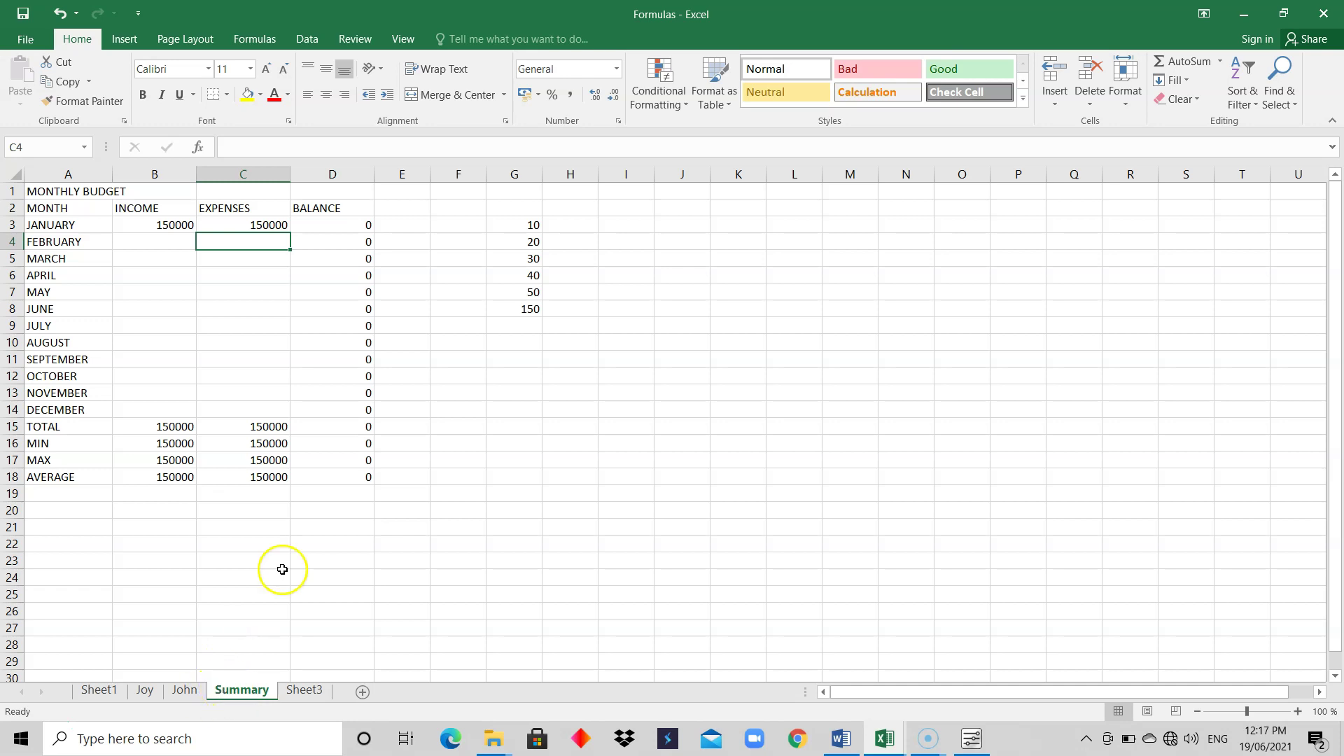
- Edit the SUM formula in C3 of the Summary sheet so it refers to cell C3 instead of B3
left_click(247, 224)
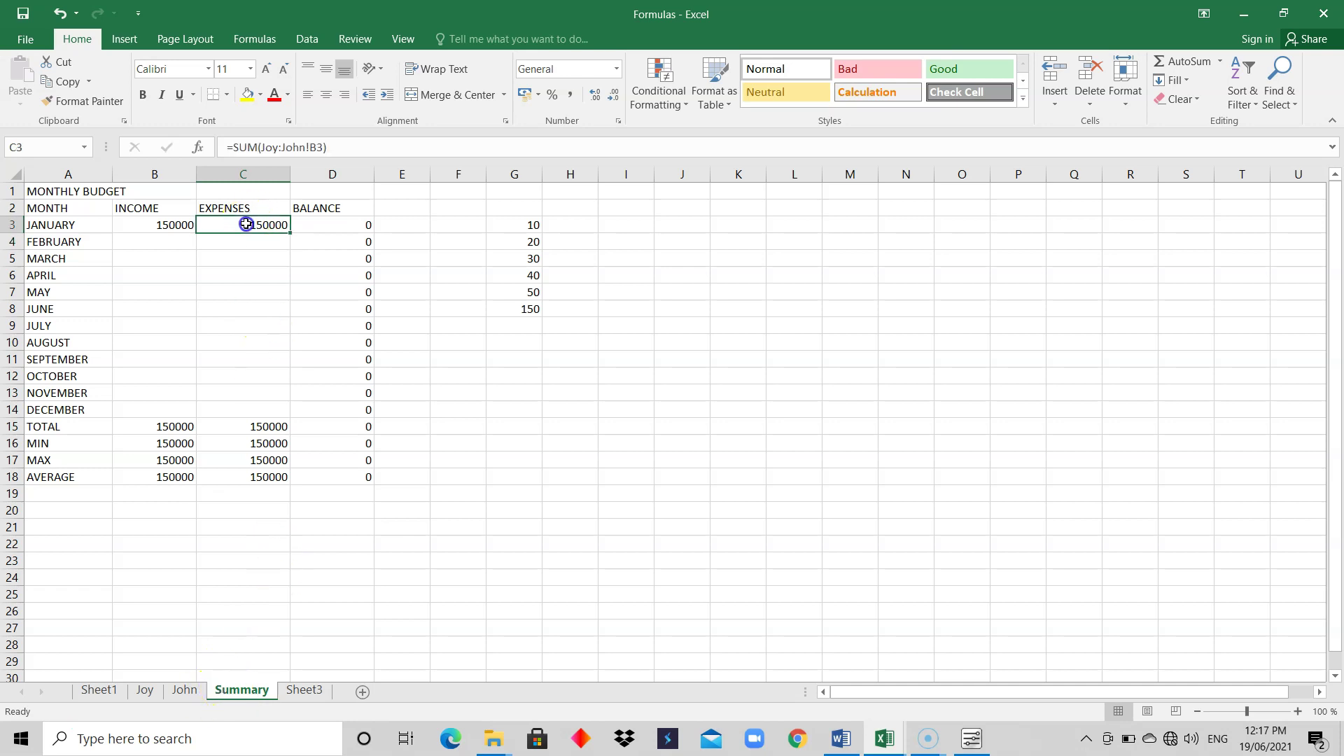
left_click(320, 147)
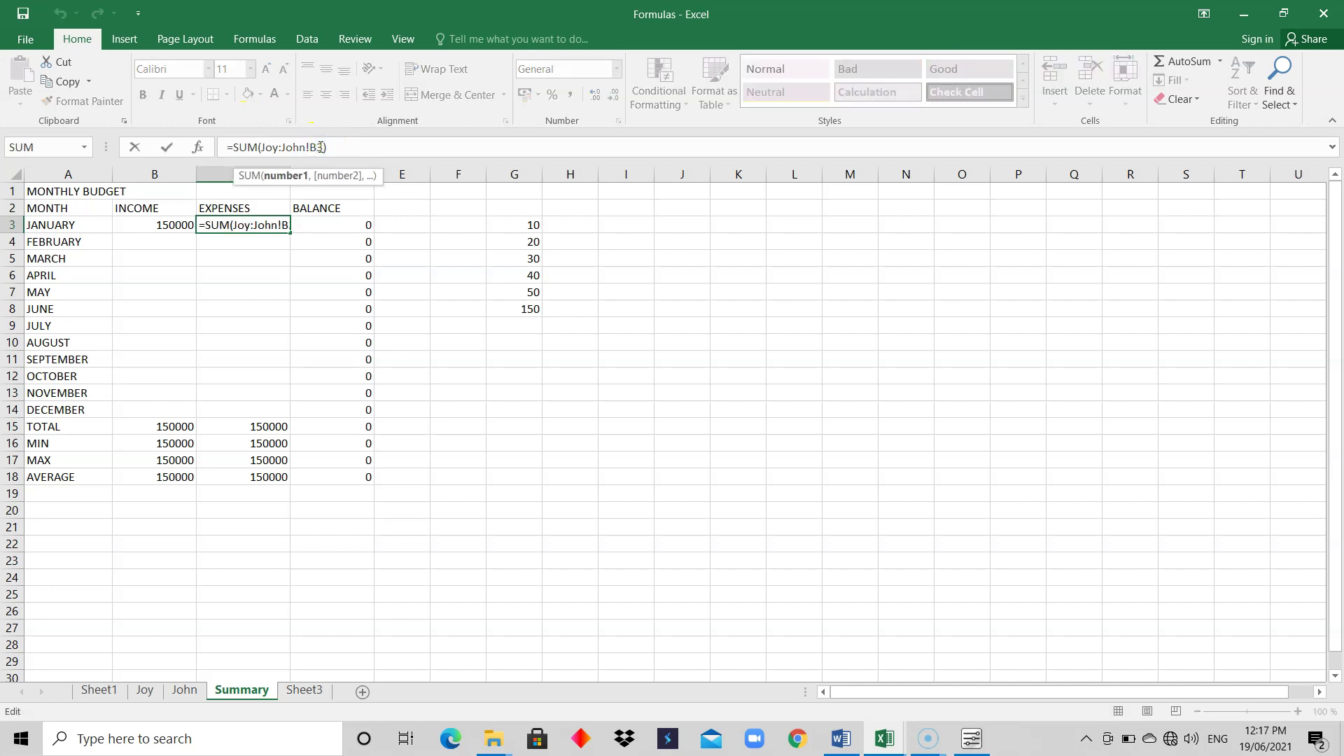
key("BackSpace")
type("C")
key("Return")
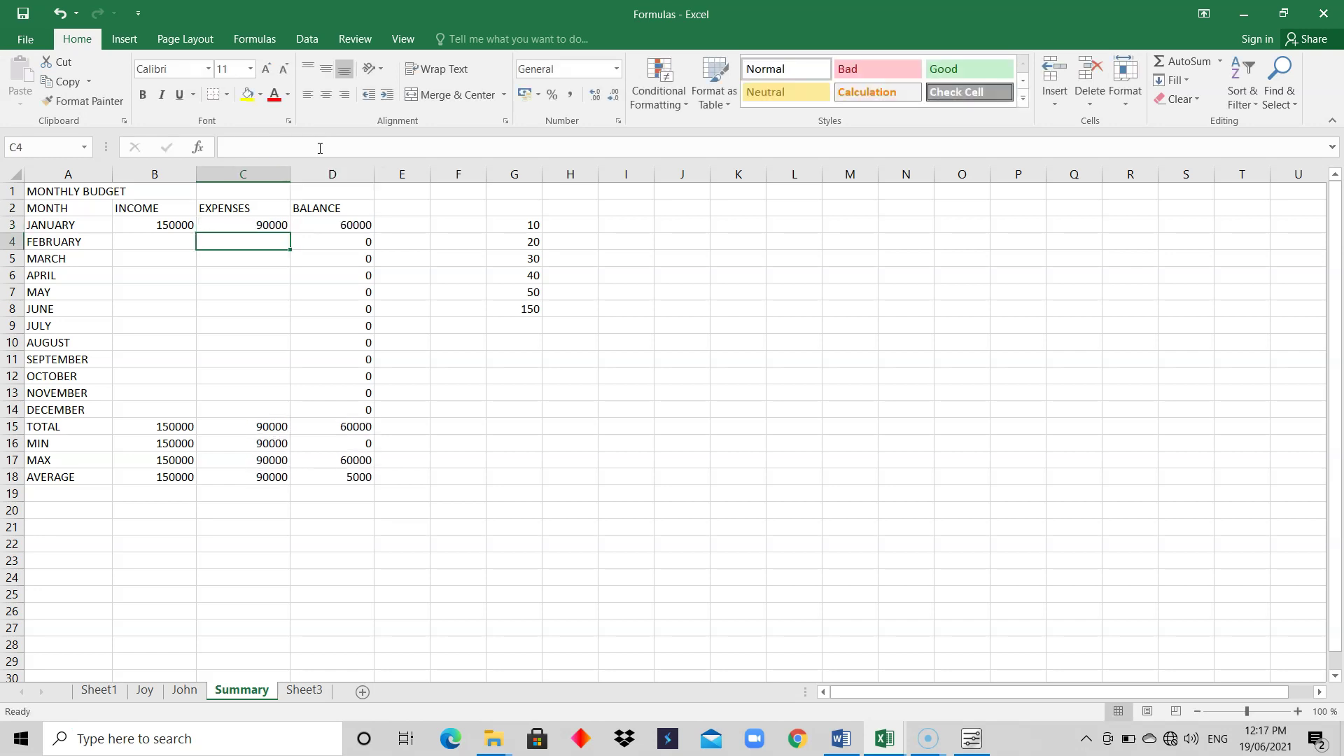
- Replace the formula in C3 with a newly built SUM of the January expenses cell C3 across both people's sheets
left_click(272, 224)
key("Delete")
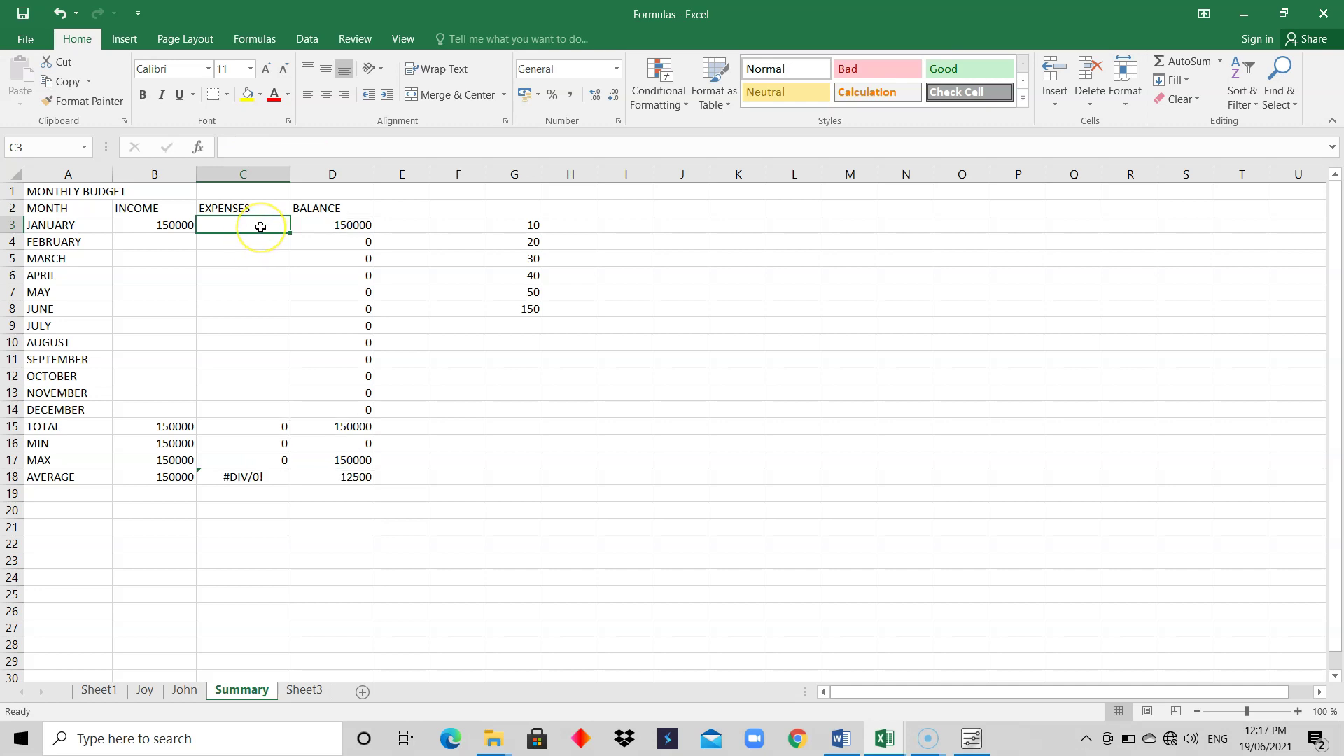
type("=")
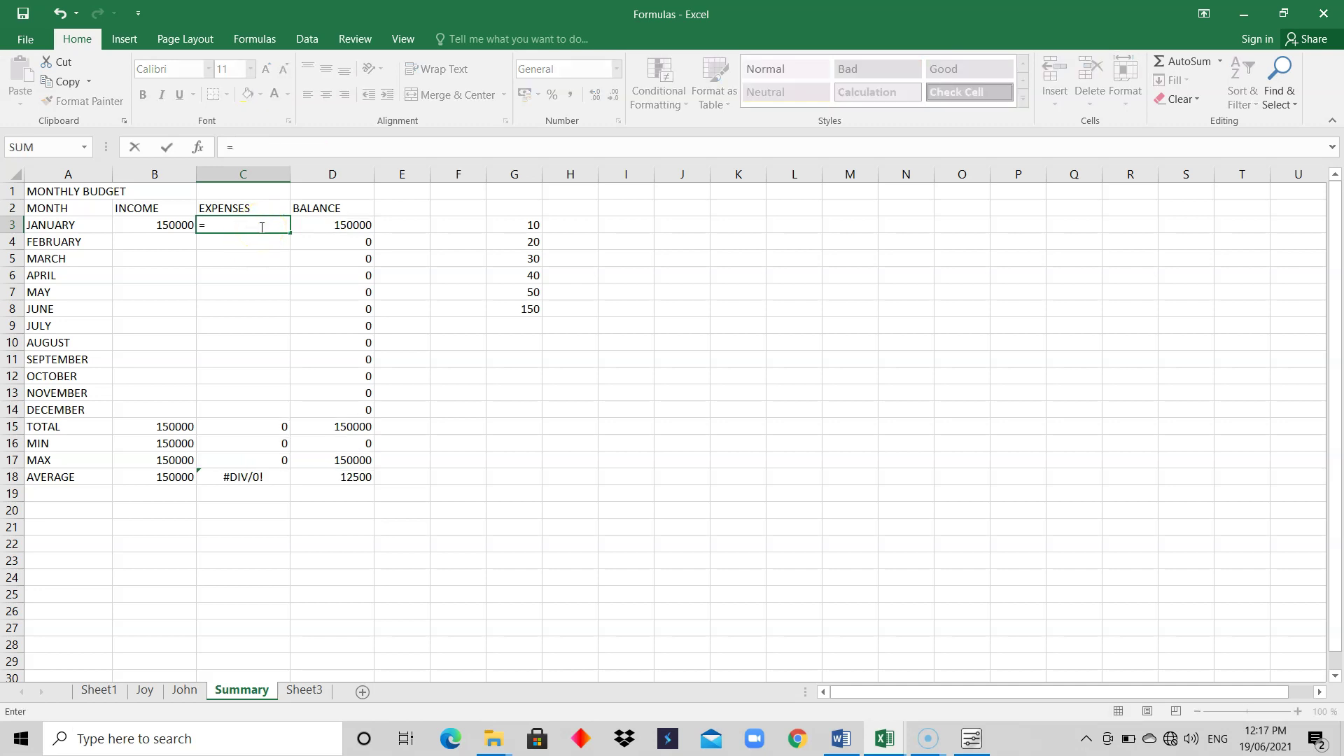
type("sum")
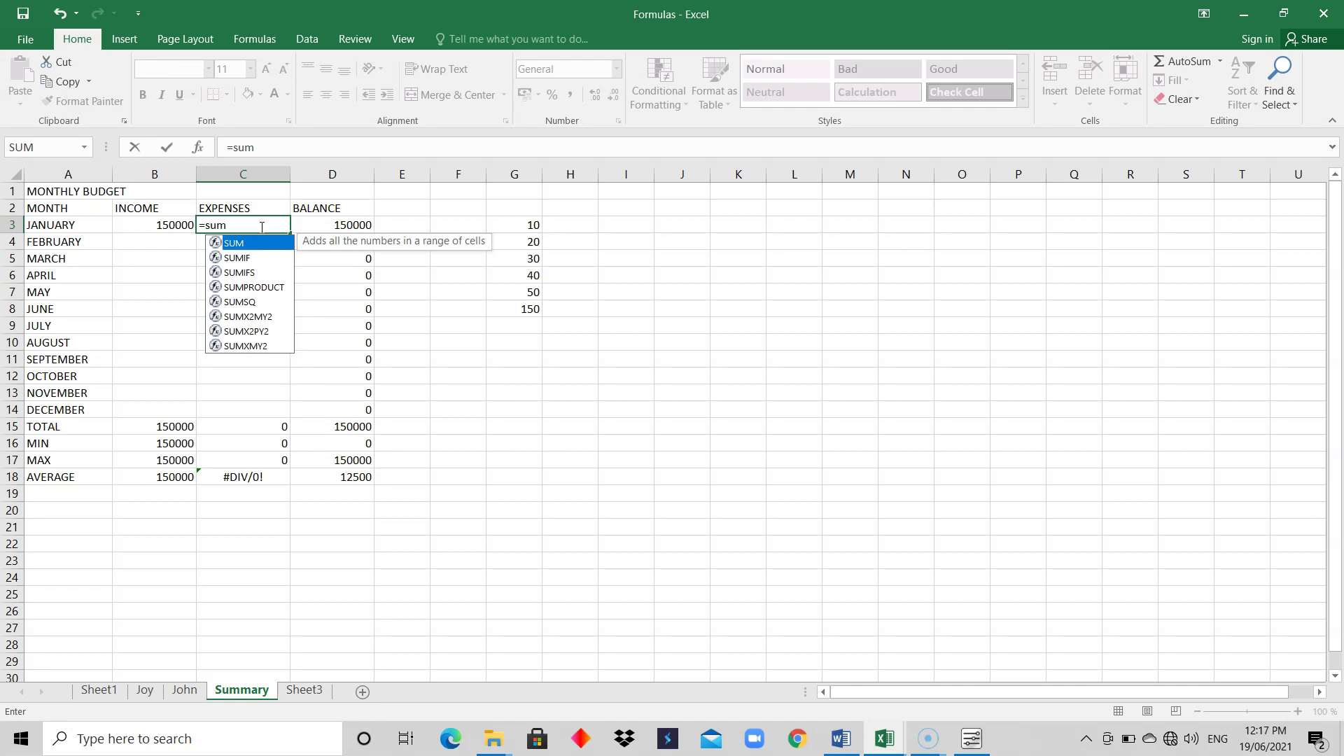
type("(")
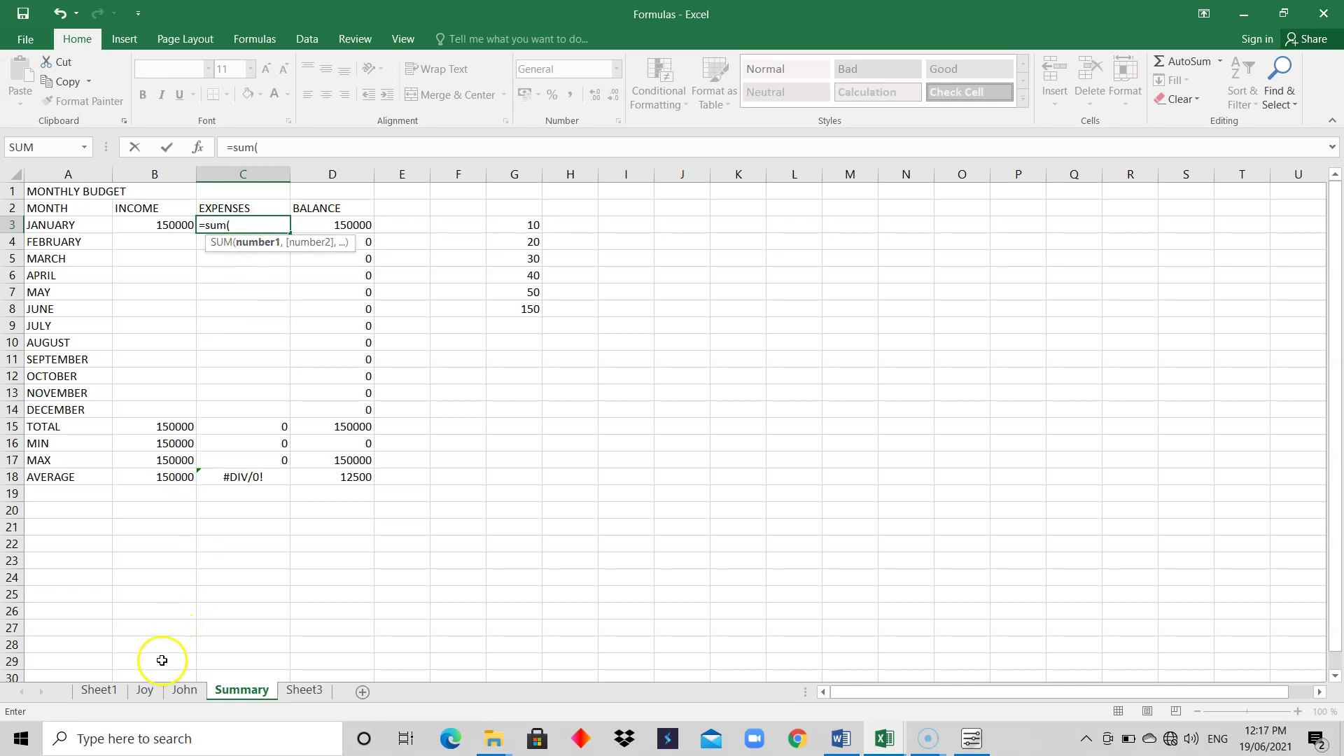
left_click(146, 691)
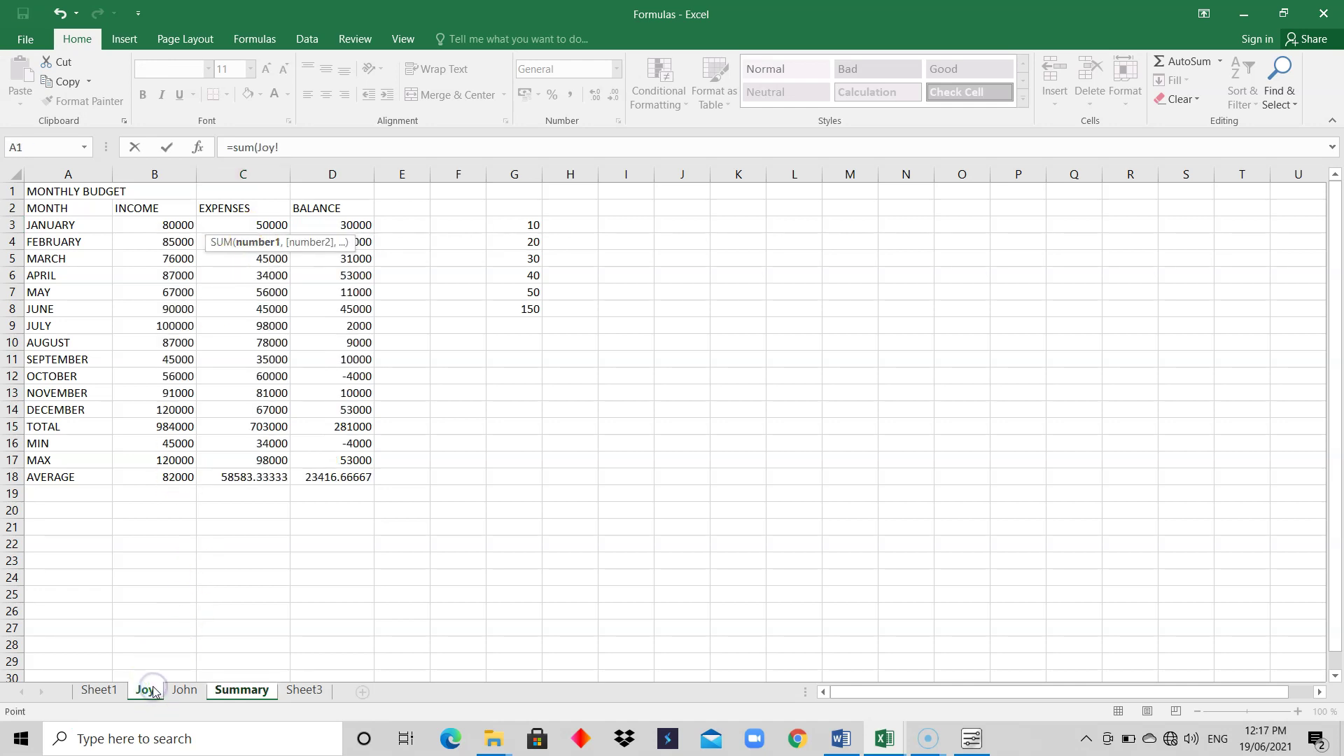
left_click(182, 691, "shift")
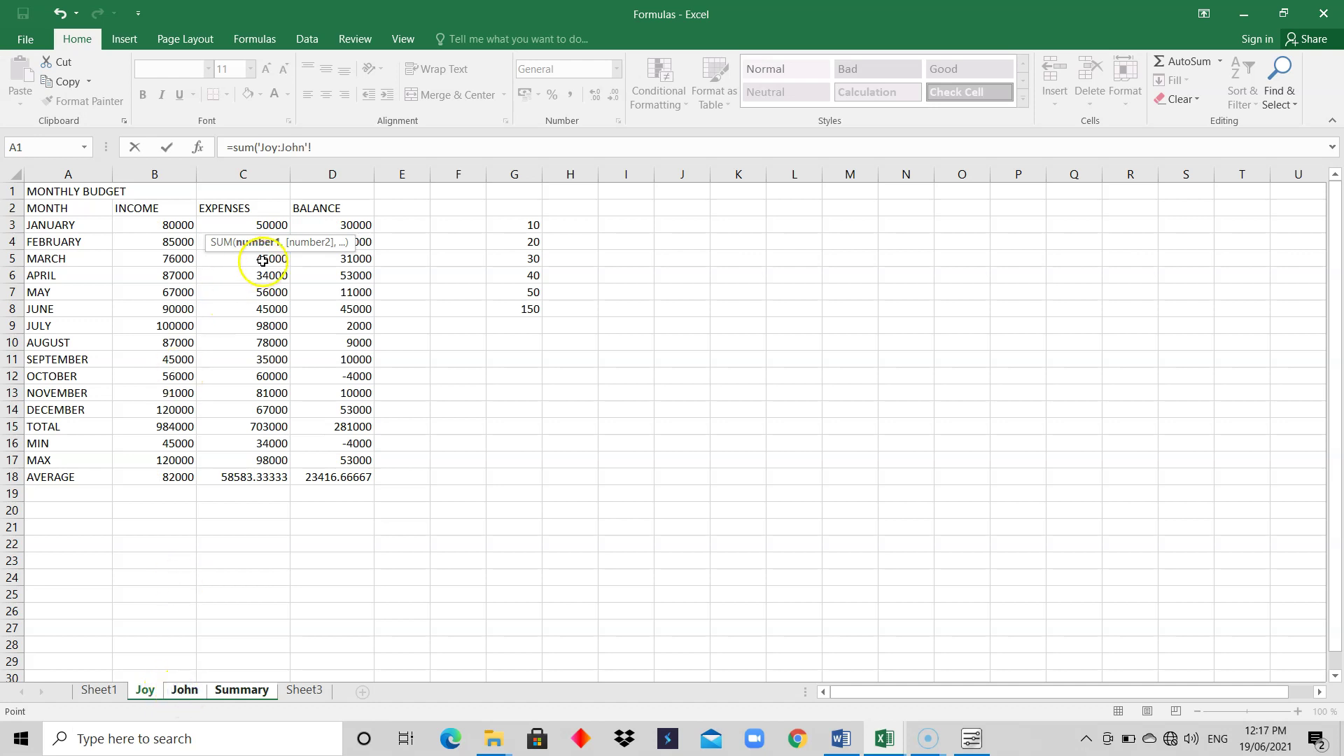
left_click(269, 224)
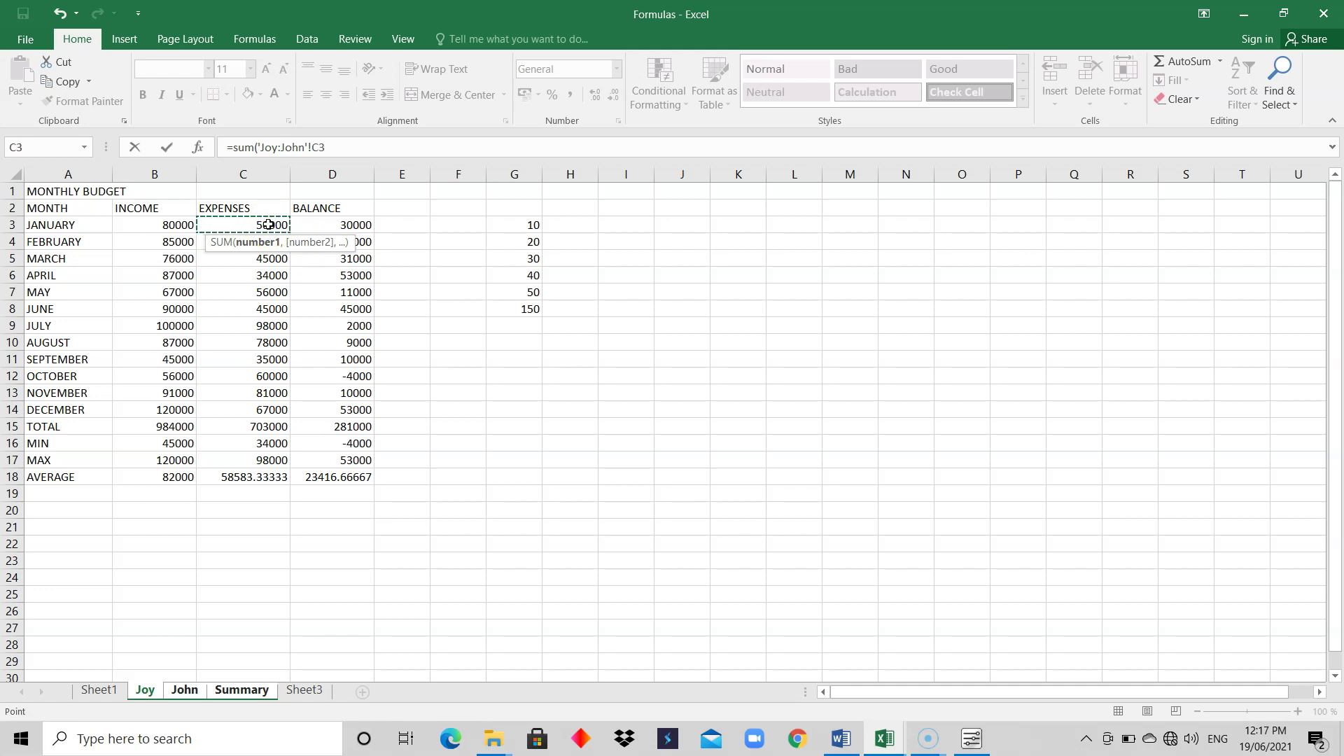
key("Return")
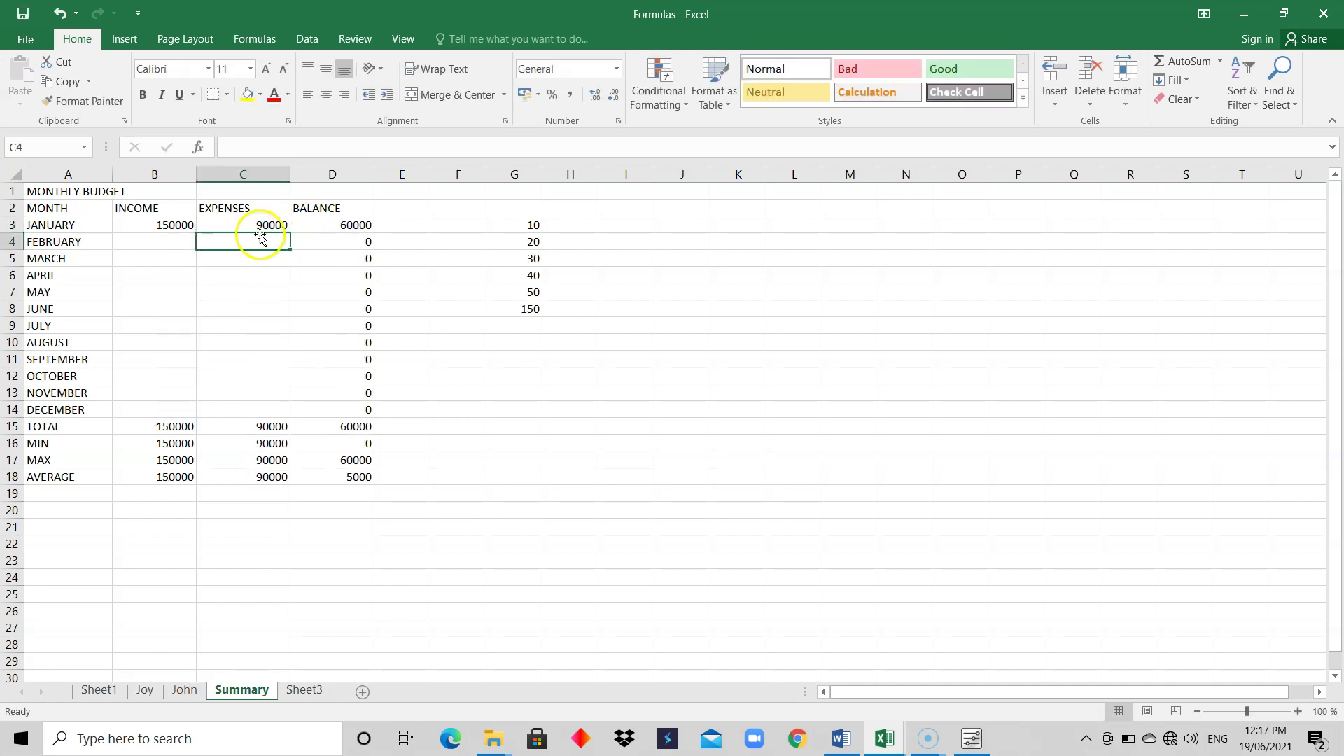
- Copy the January income and expenses SUM formulas down to the December row of the Summary sheet
left_click(174, 226)
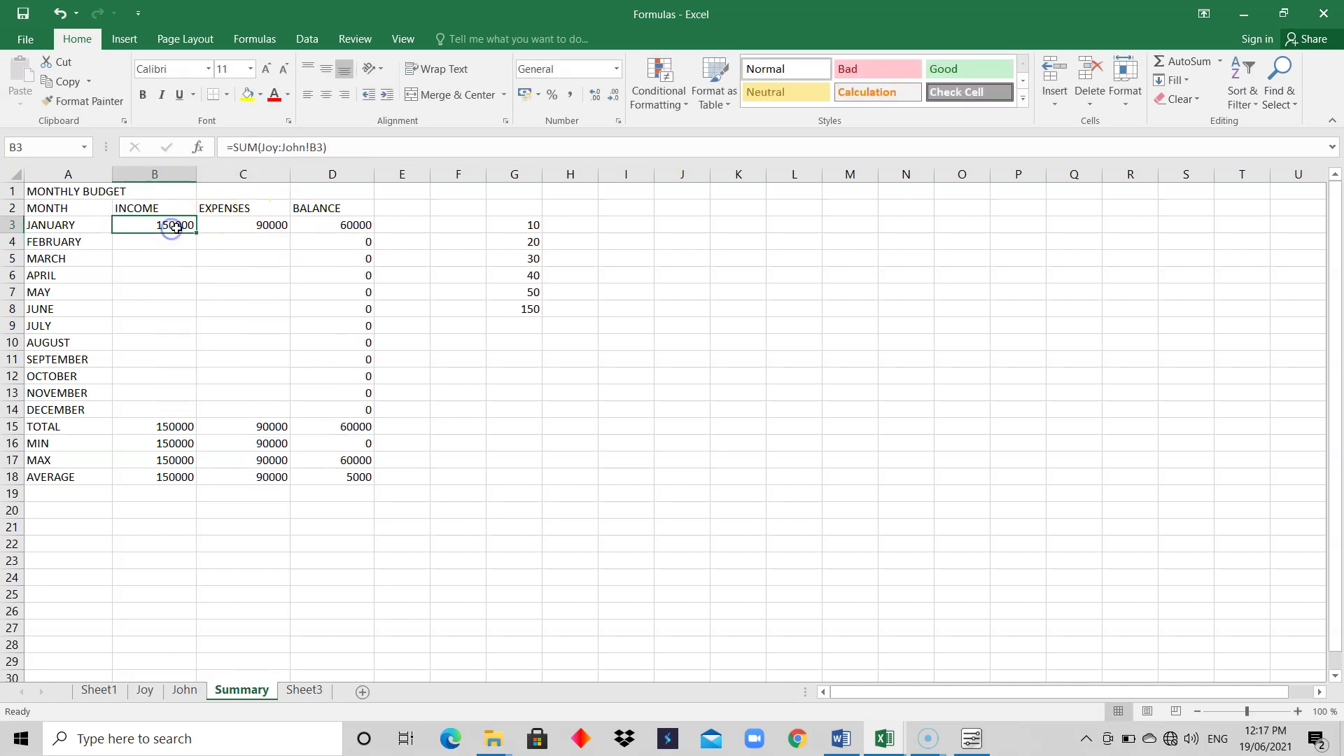
left_click_drag(193, 231, 190, 425)
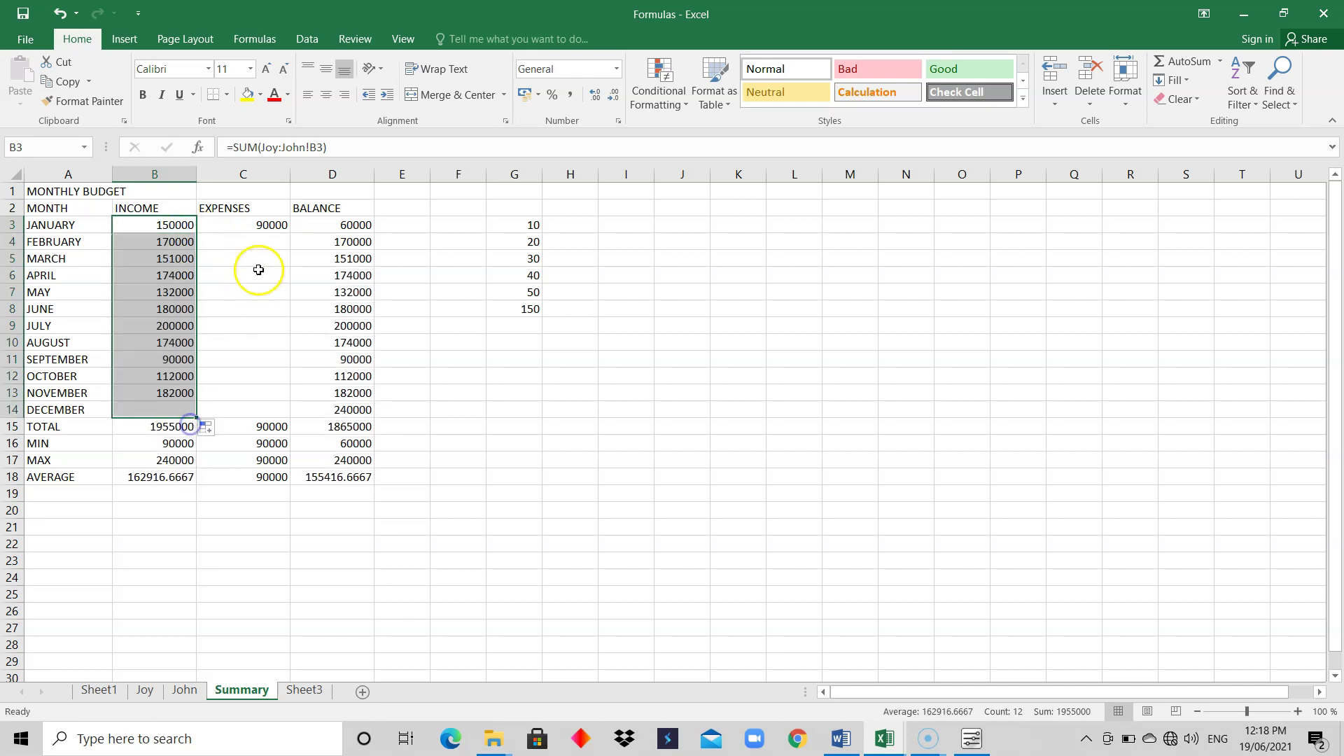
left_click(270, 224)
left_click_drag(289, 231, 274, 411)
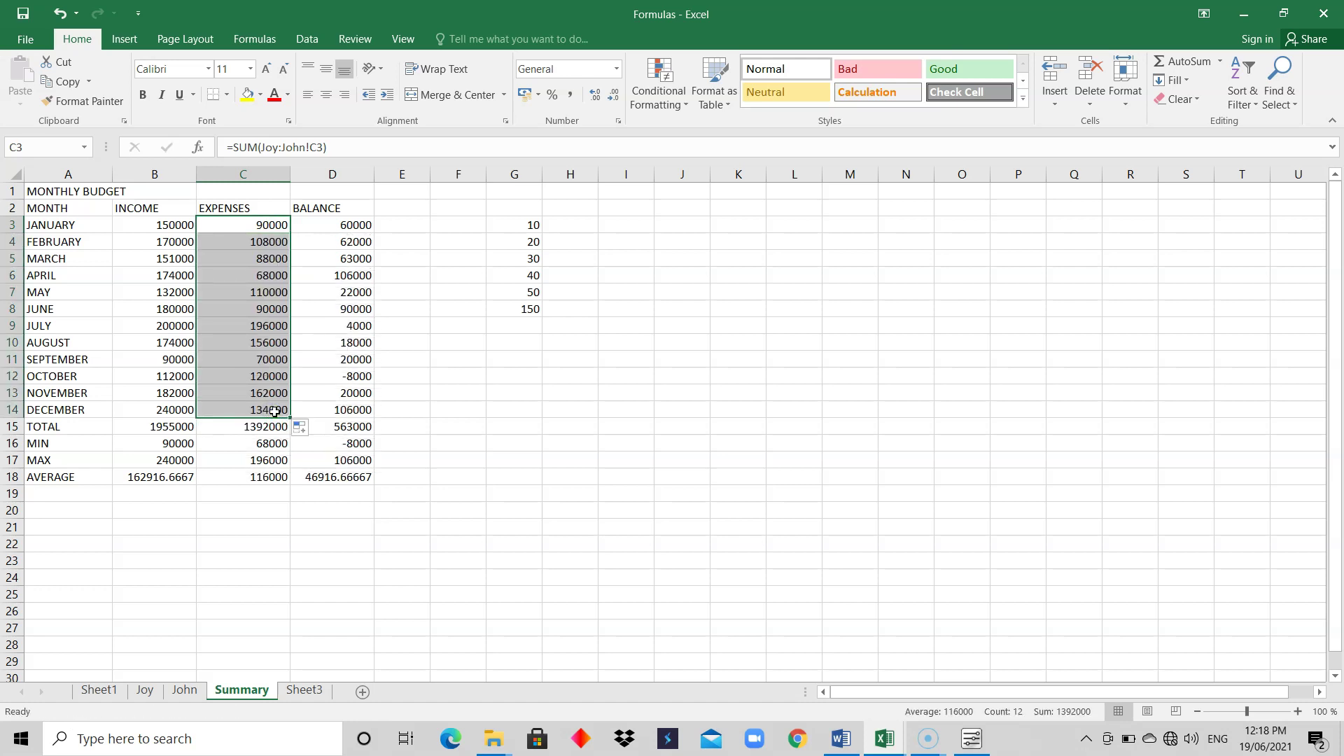
left_click(438, 360)
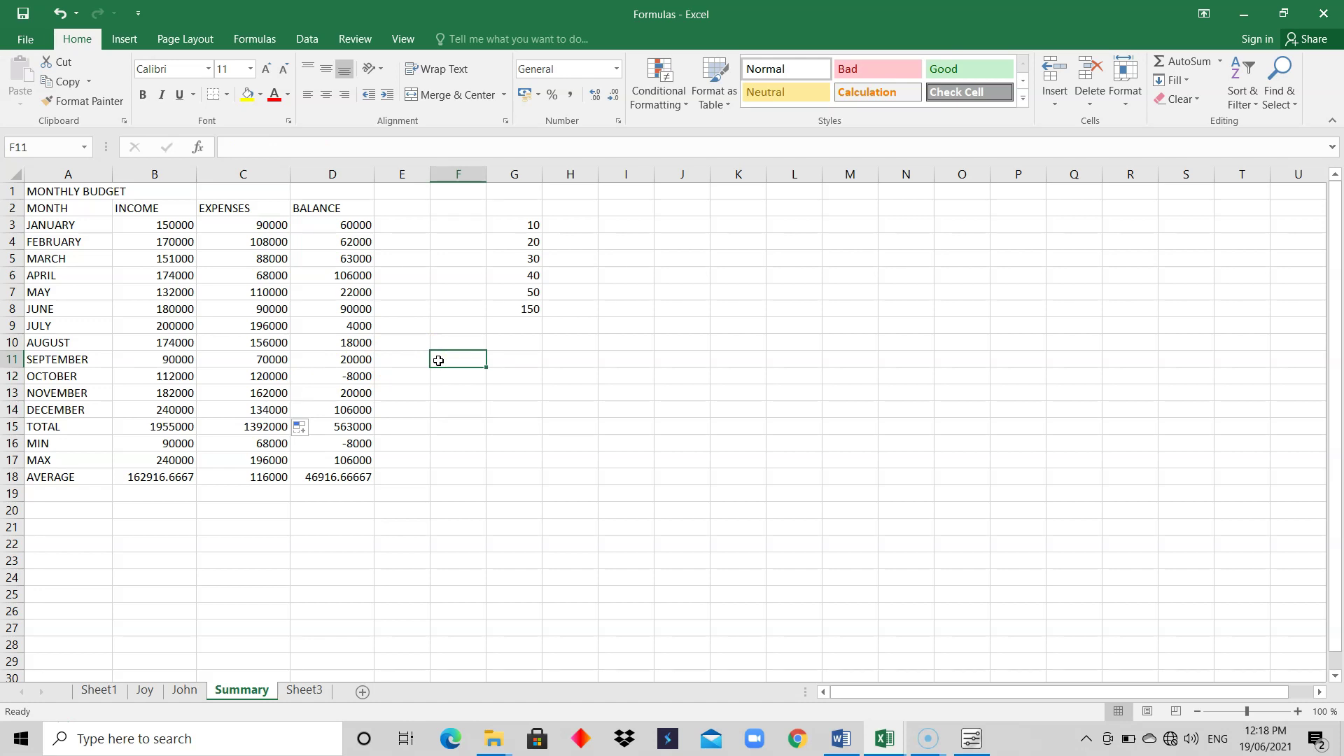
- Link cell I3 of the Summary sheet to the June income cell B8 on the first person's sheet, and check the source cell
left_click(145, 689)
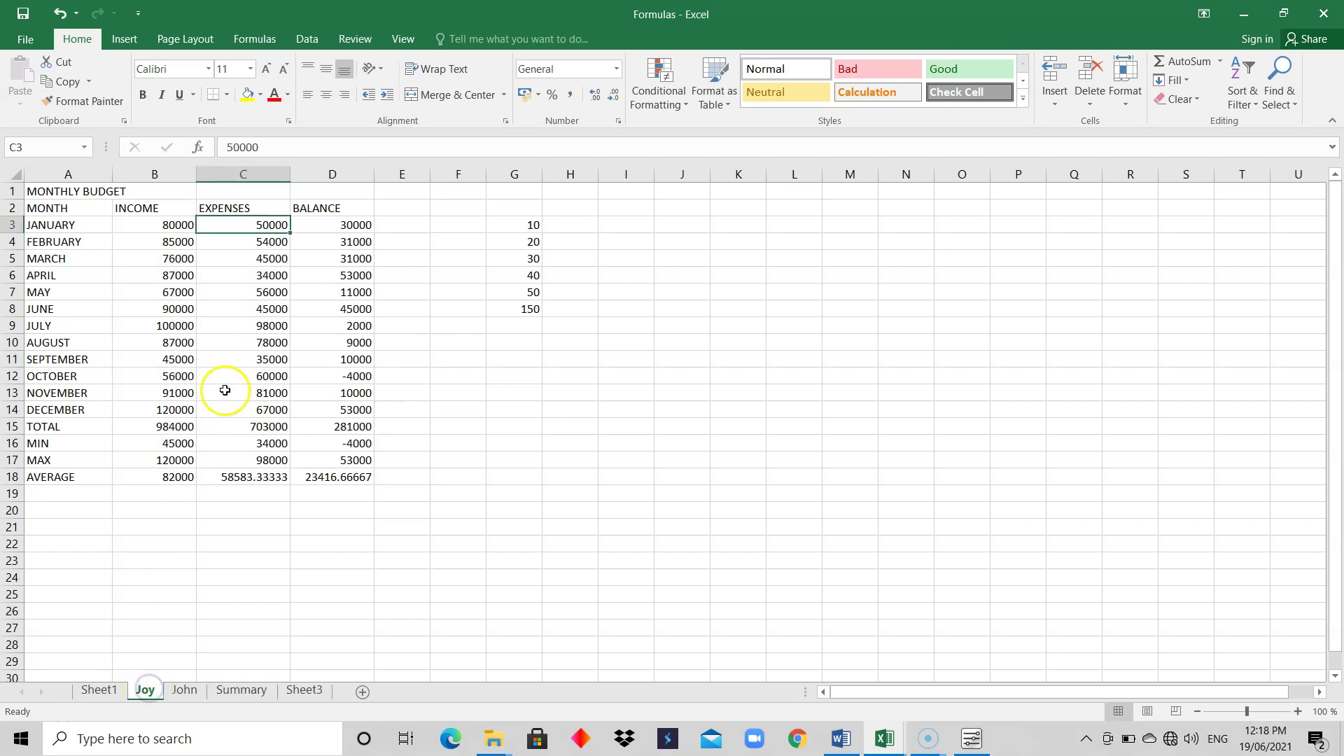
left_click(233, 691)
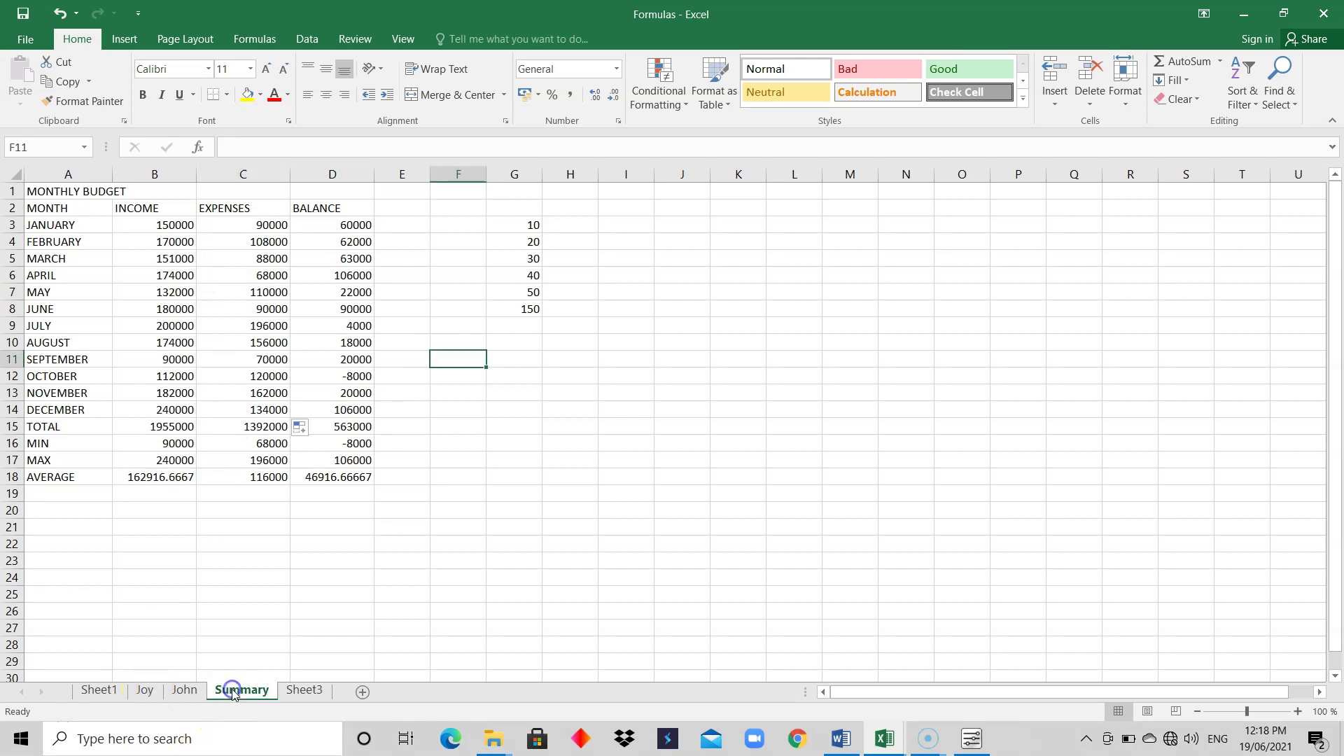
left_click(638, 227)
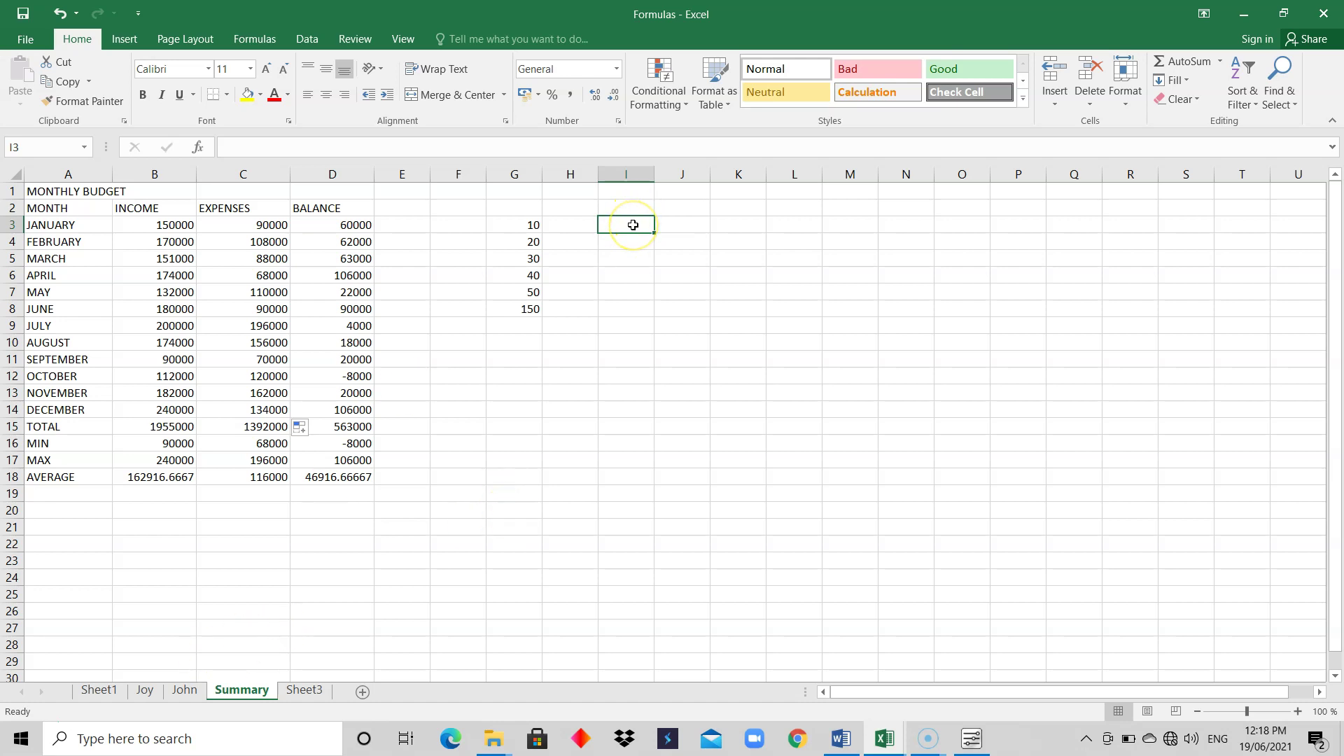
type("=")
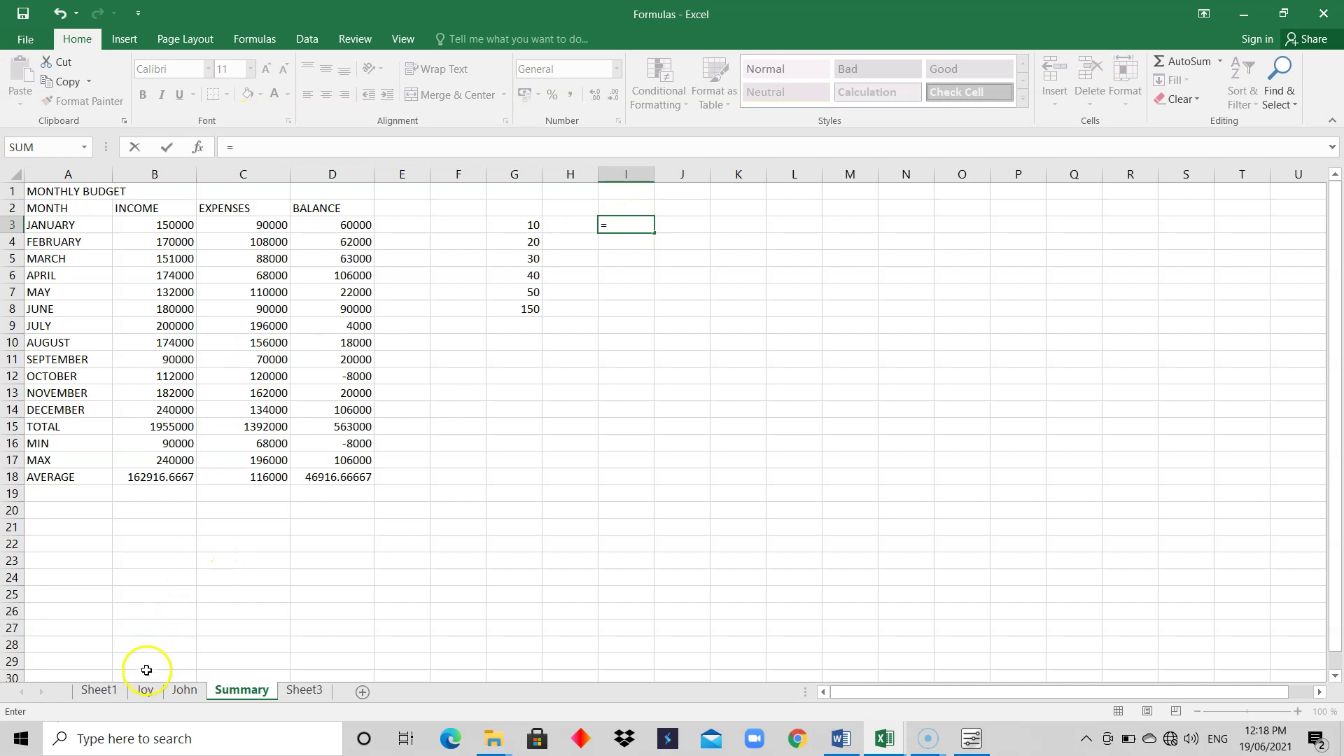
left_click(144, 691)
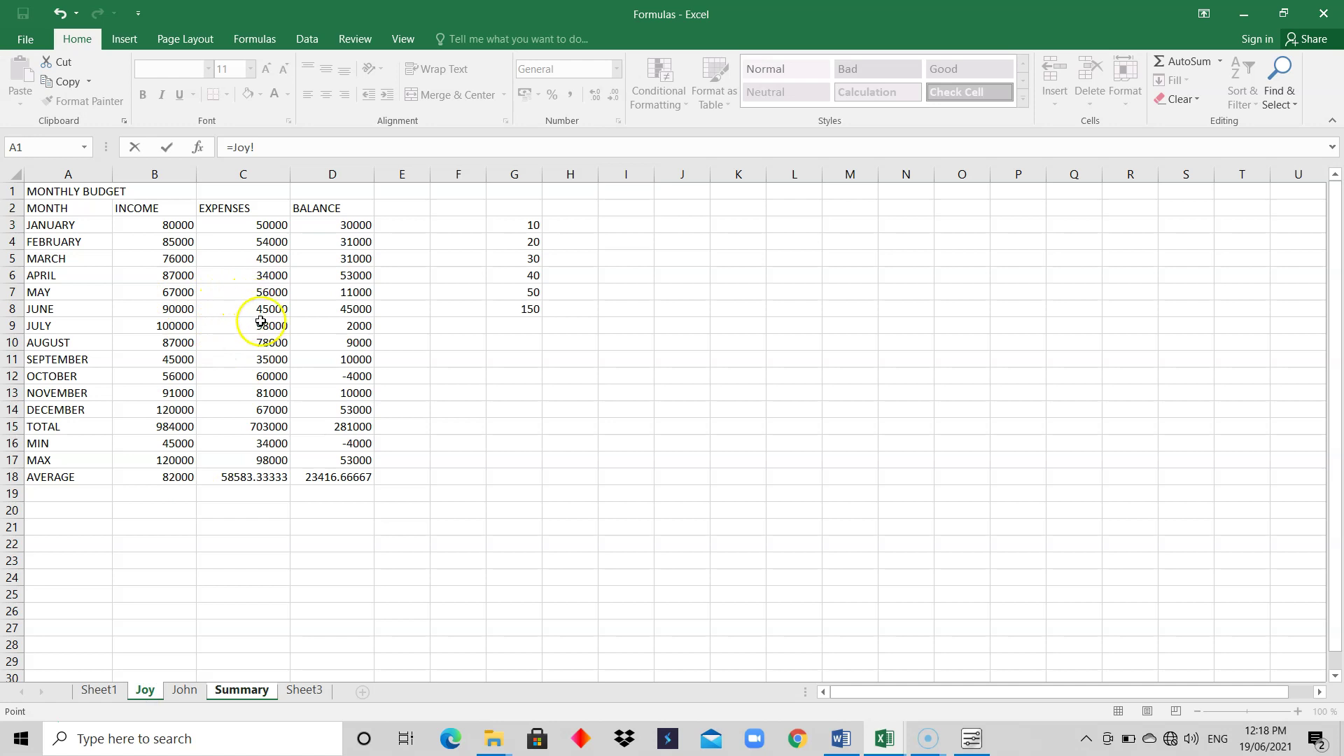
left_click(173, 310)
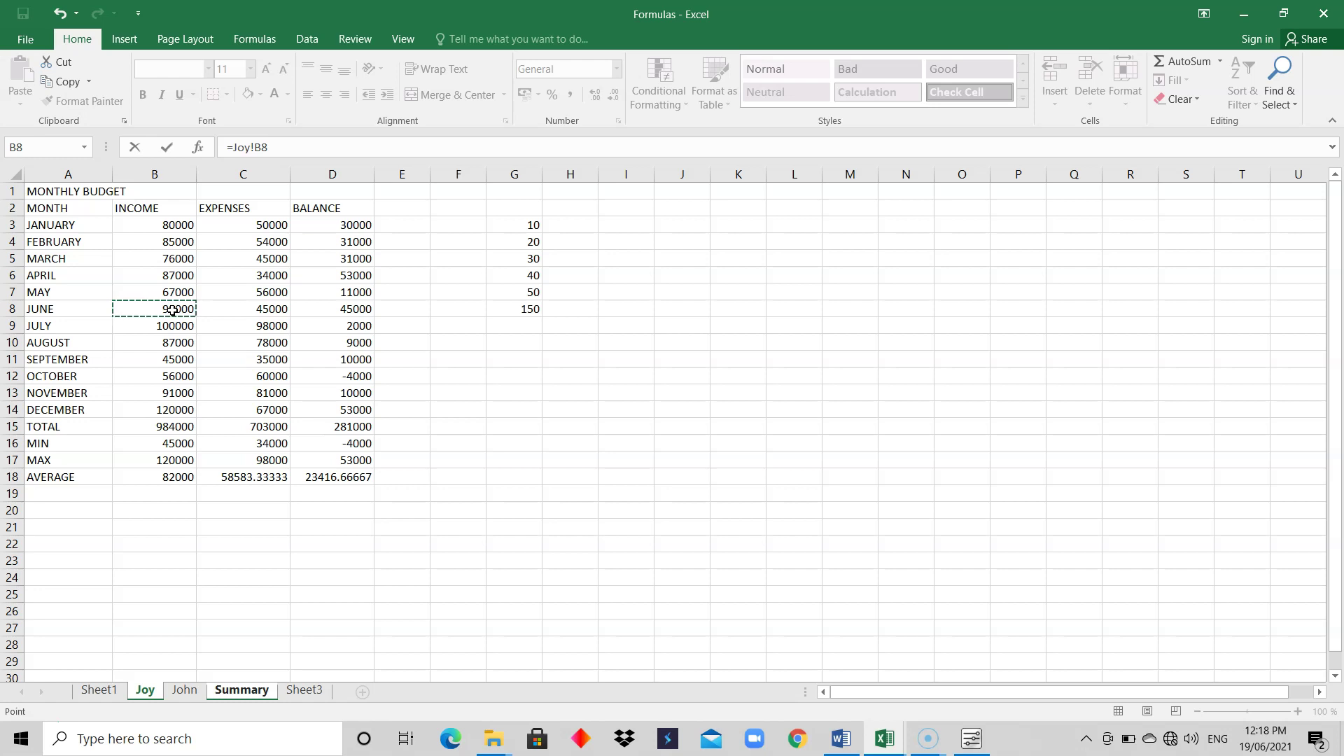
key("Return")
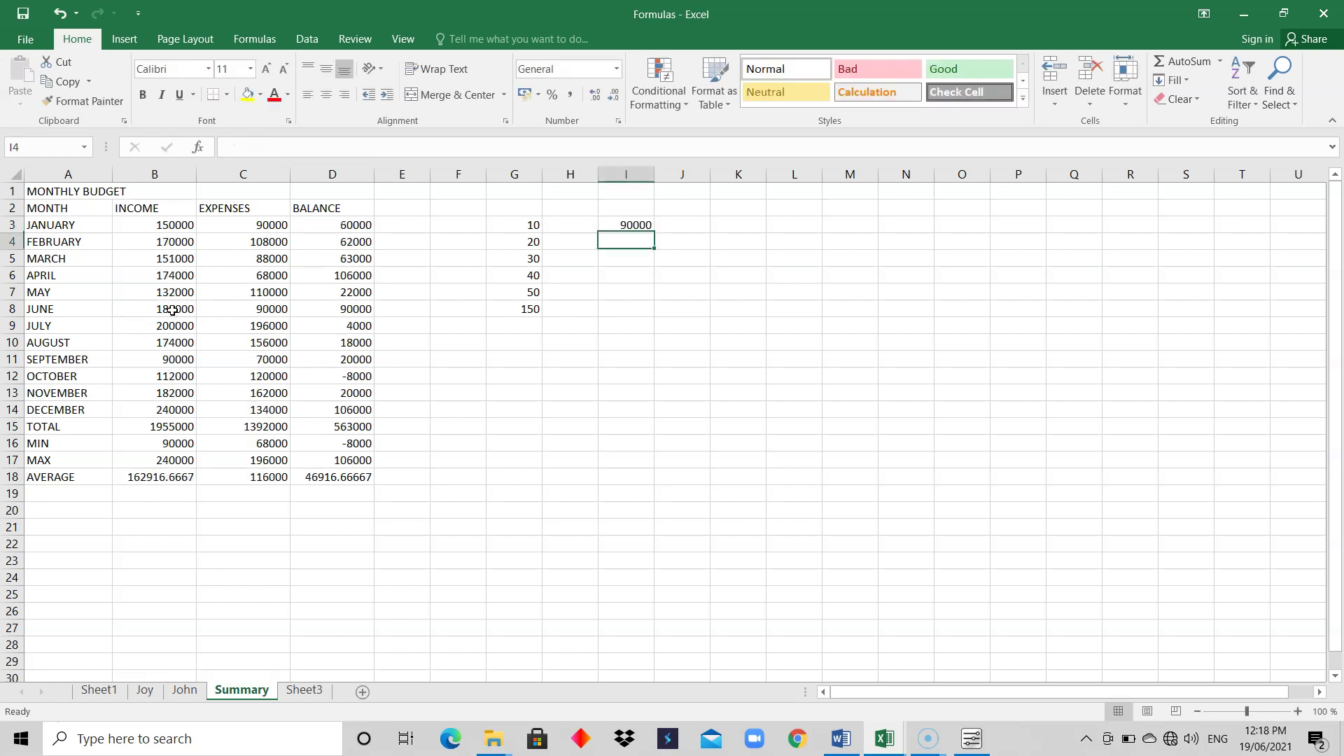
left_click(638, 227)
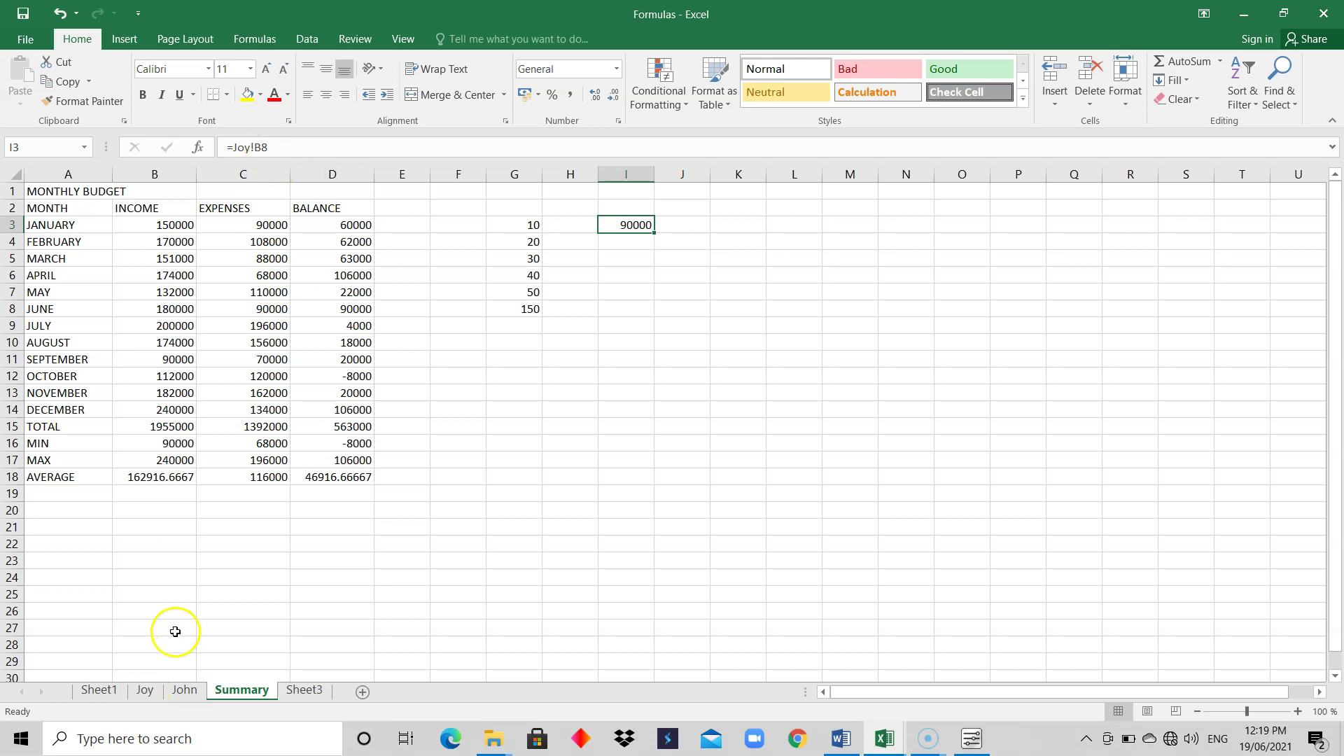
left_click(148, 693)
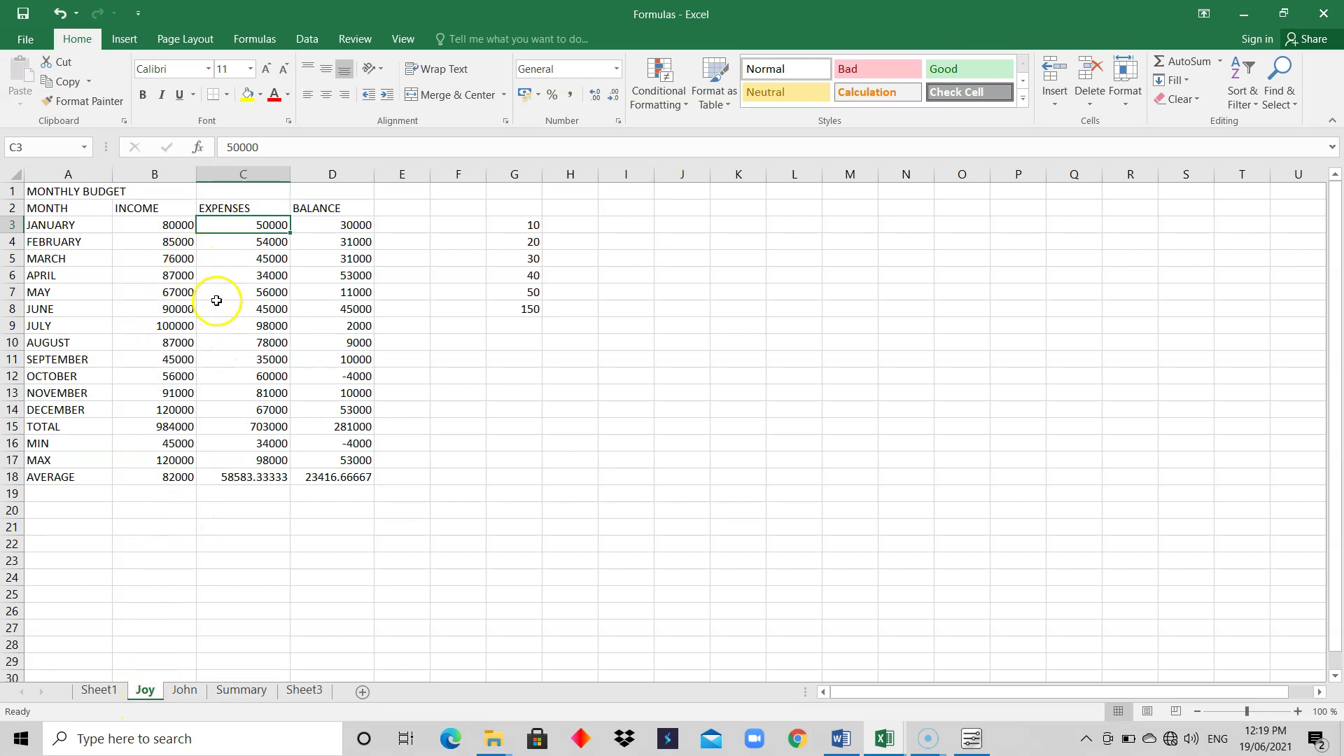
left_click(182, 312)
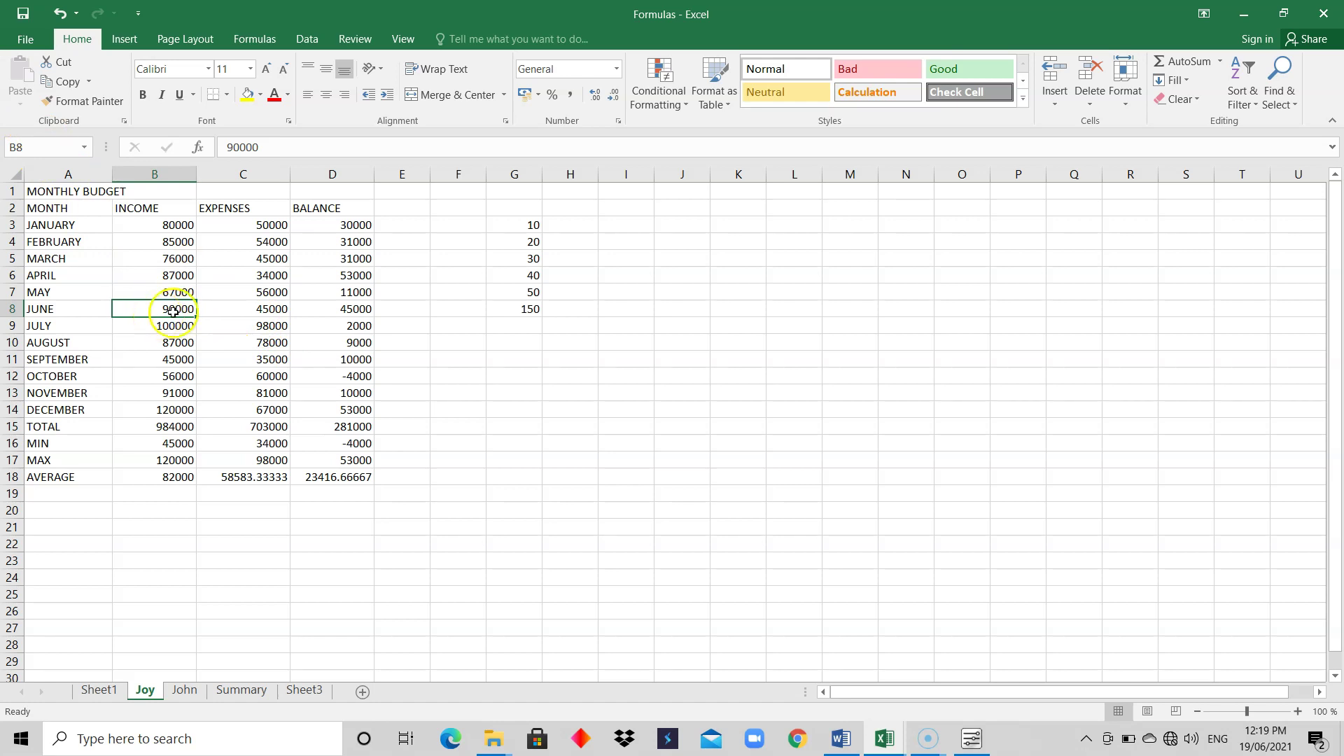
left_click(238, 690)
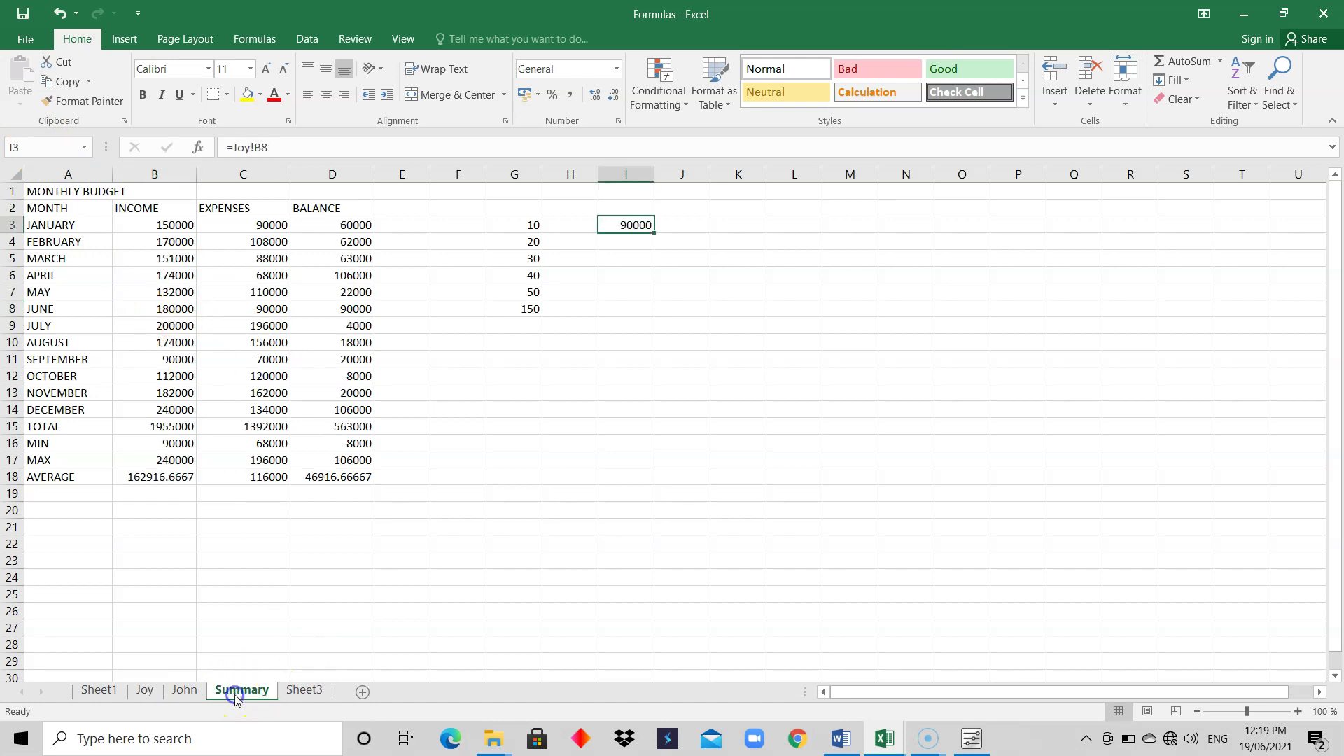
- Enter a reference in I6 of the Summary sheet to the May expenses cell C7 on the first person's sheet, and check the source cell
left_click(629, 271)
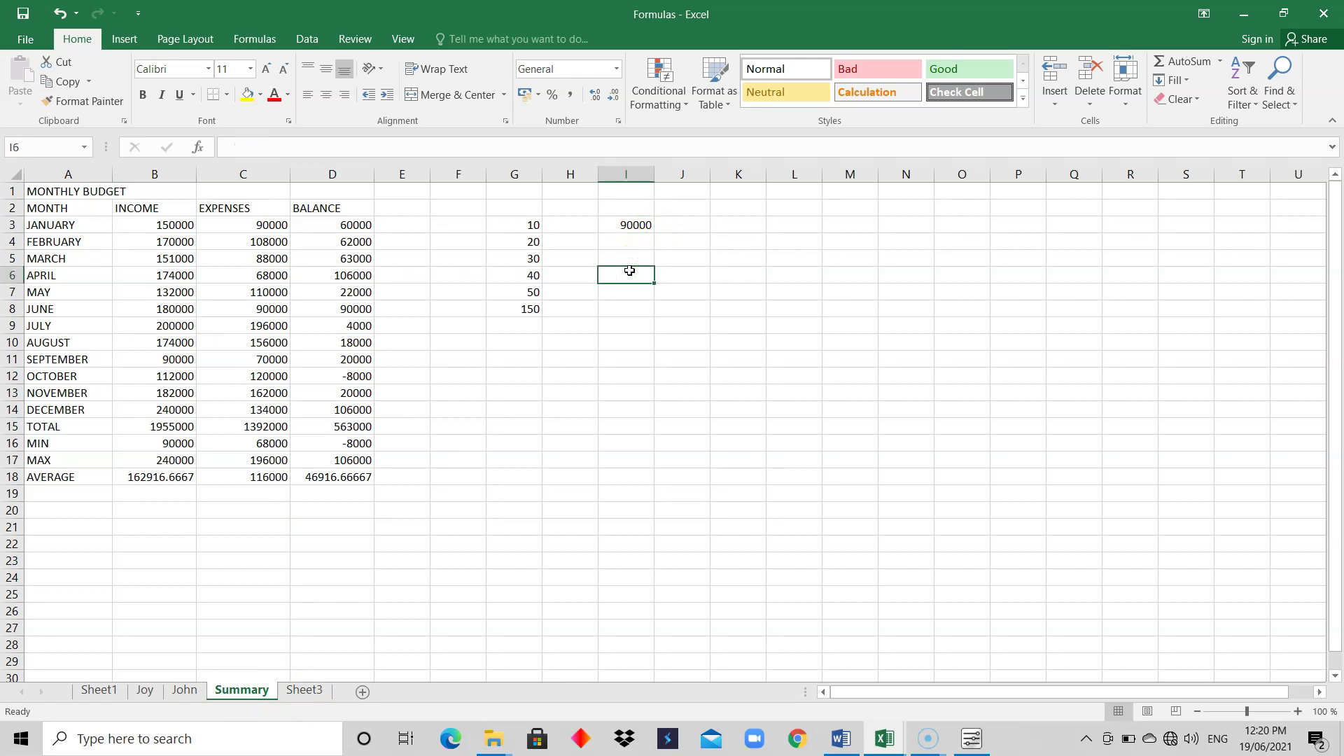
type("=Jo")
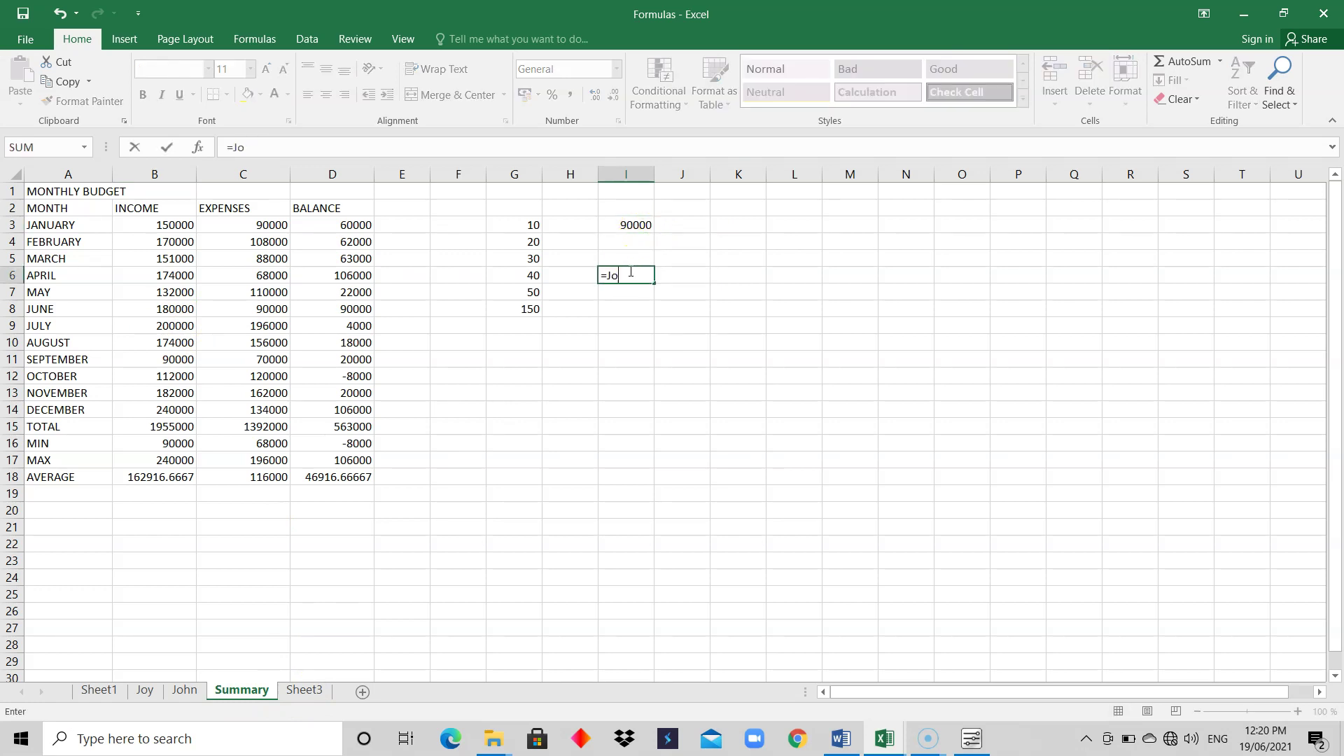
type("y!C7")
left_click(640, 288)
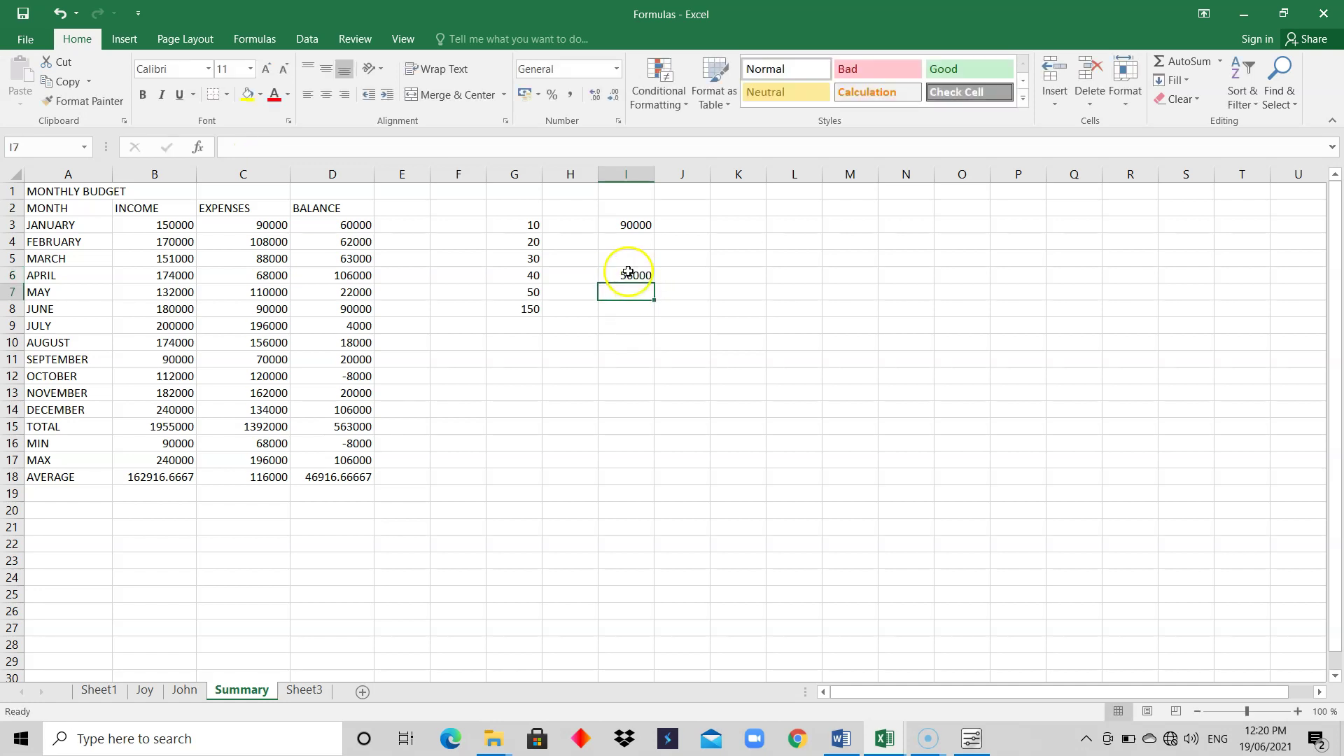
left_click(630, 275)
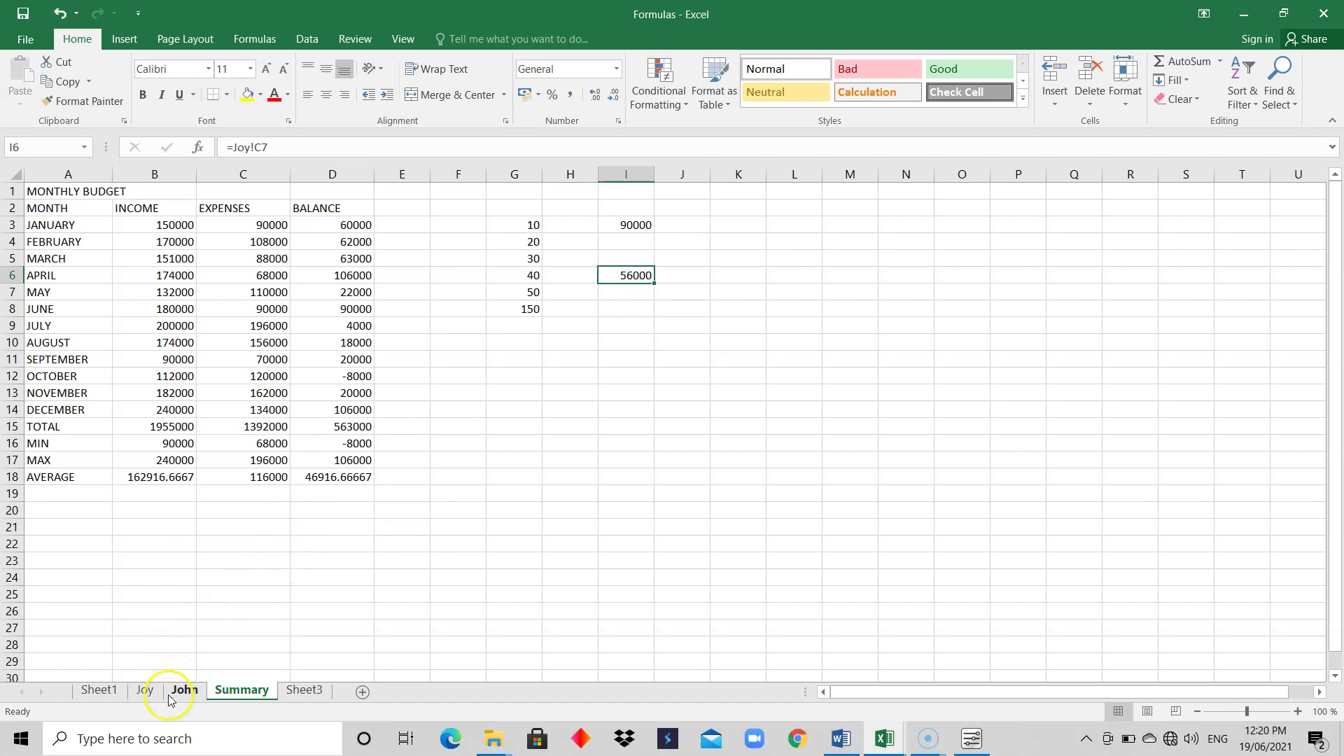
left_click(146, 691)
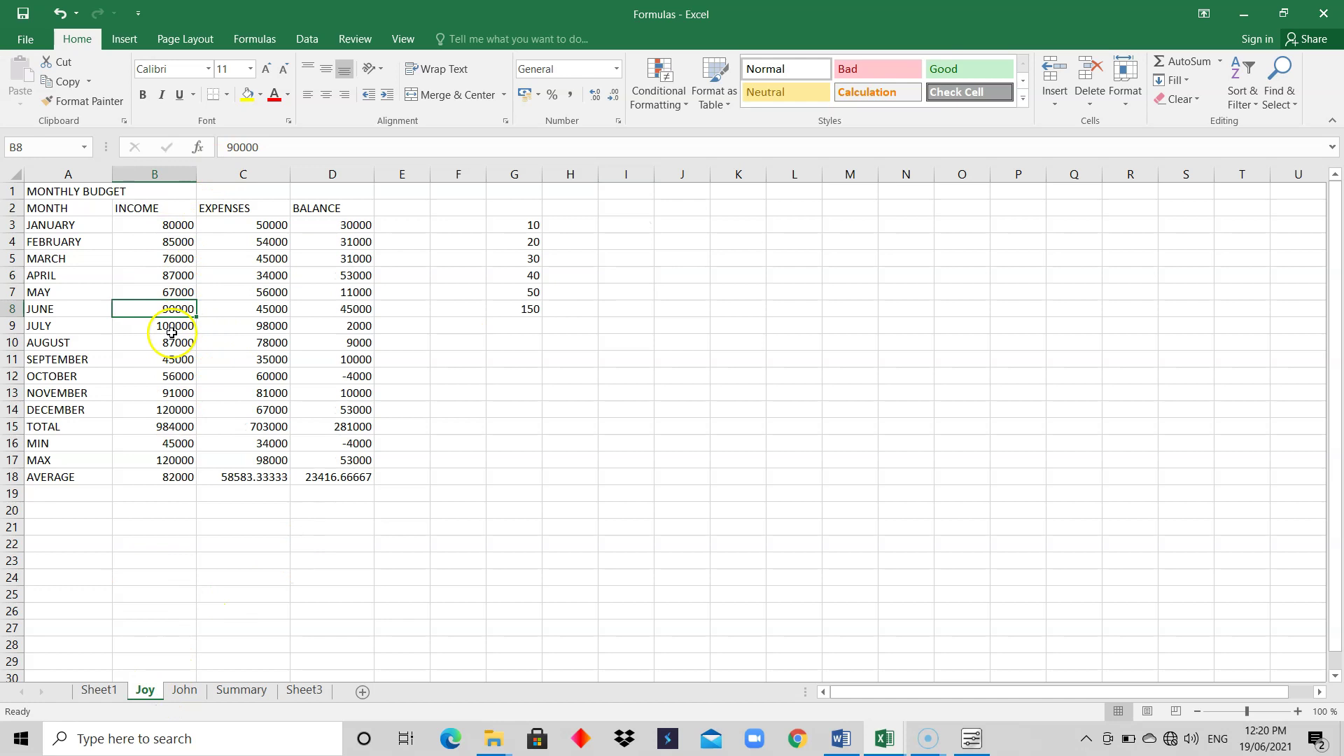
left_click(245, 297)
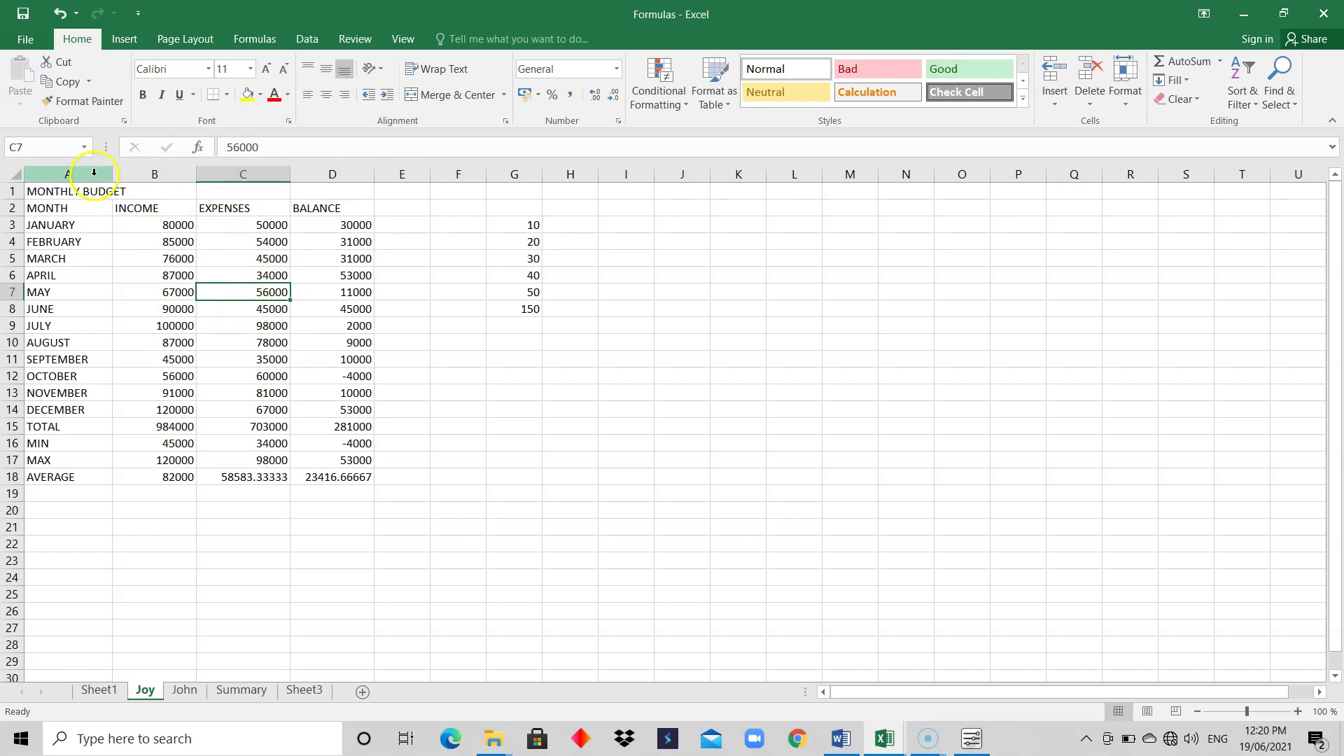
left_click(242, 690)
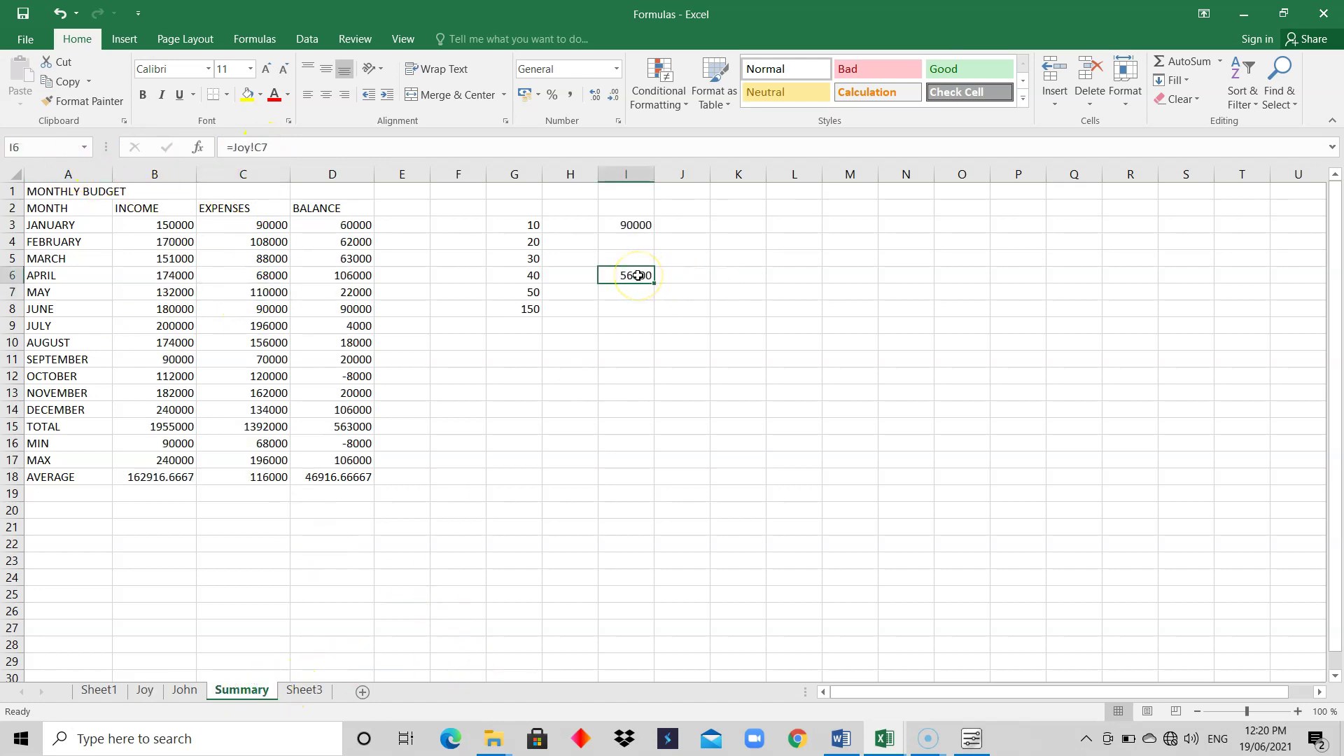